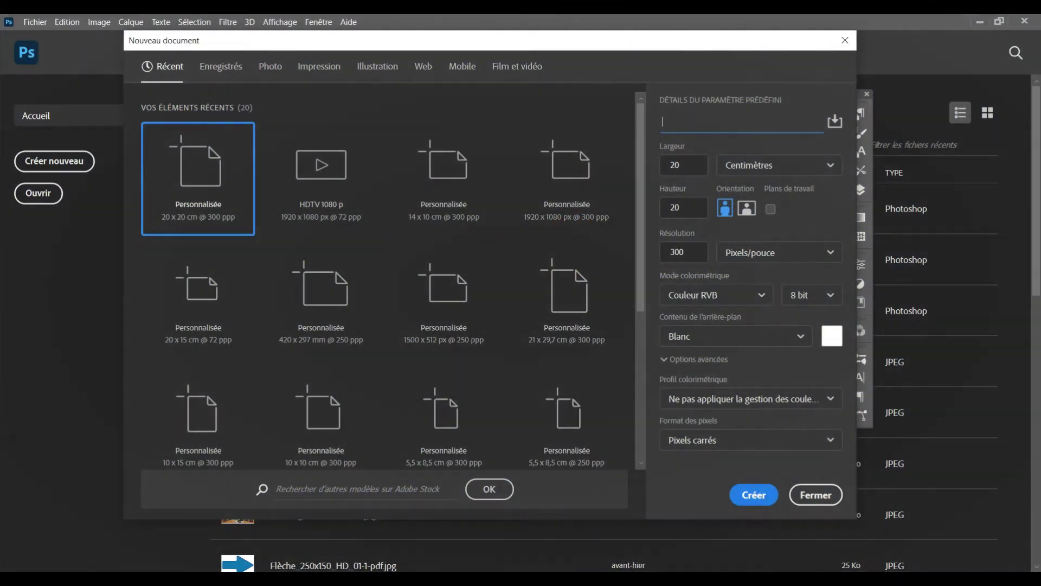
Step: Begin typing the name 'ECRIRE UN' for the 20 × 20 cm, 300 ppi document preset
{"action": "type", "text": "ECRIRE UN"}
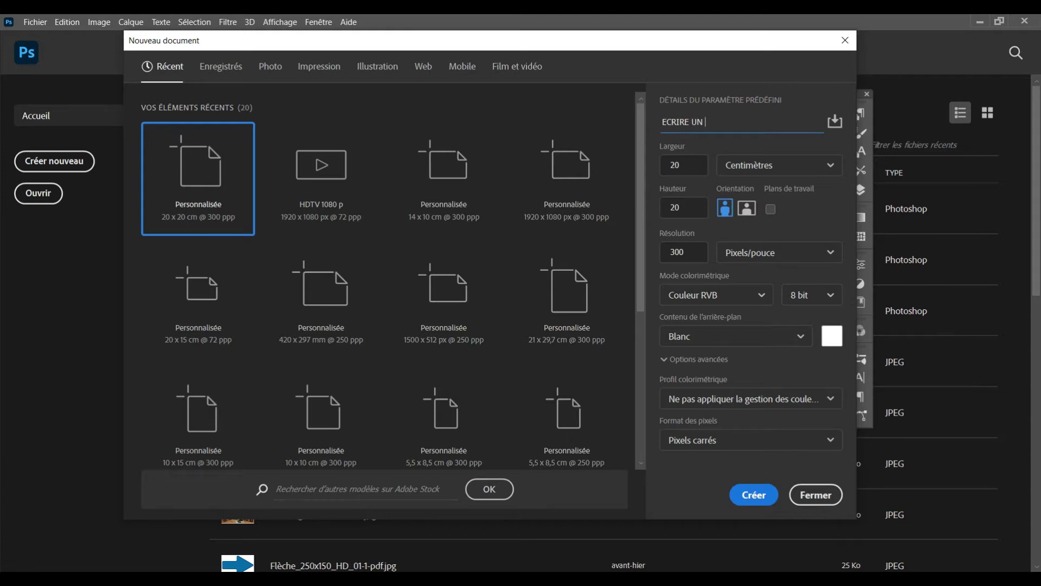
Step: Create the 2362 × 2362 px 'LOGO TEXTE' document and fill the canvas with dark red
{"action": "key", "text": "BackSpace"}
{"action": "key", "text": "BackSpace"}
{"action": "key", "text": "BackSpace"}
{"action": "key", "text": "BackSpace"}
{"action": "key", "text": "BackSpace"}
{"action": "key", "text": "BackSpace"}
{"action": "left_click", "coordinate": [751, 494]}
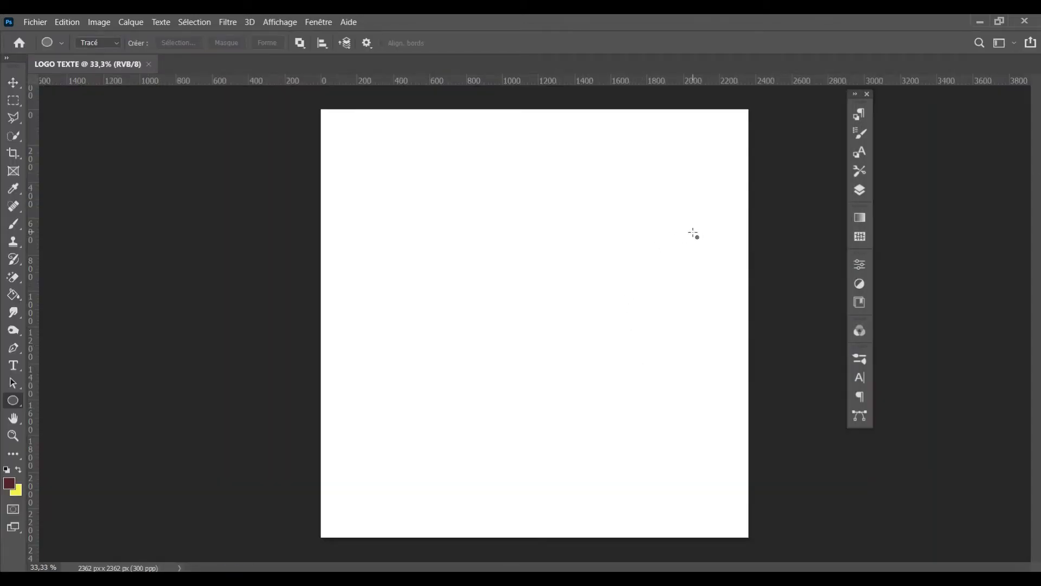
{"action": "key", "text": "v"}
{"action": "key", "text": "ctrl+BackSpace"}
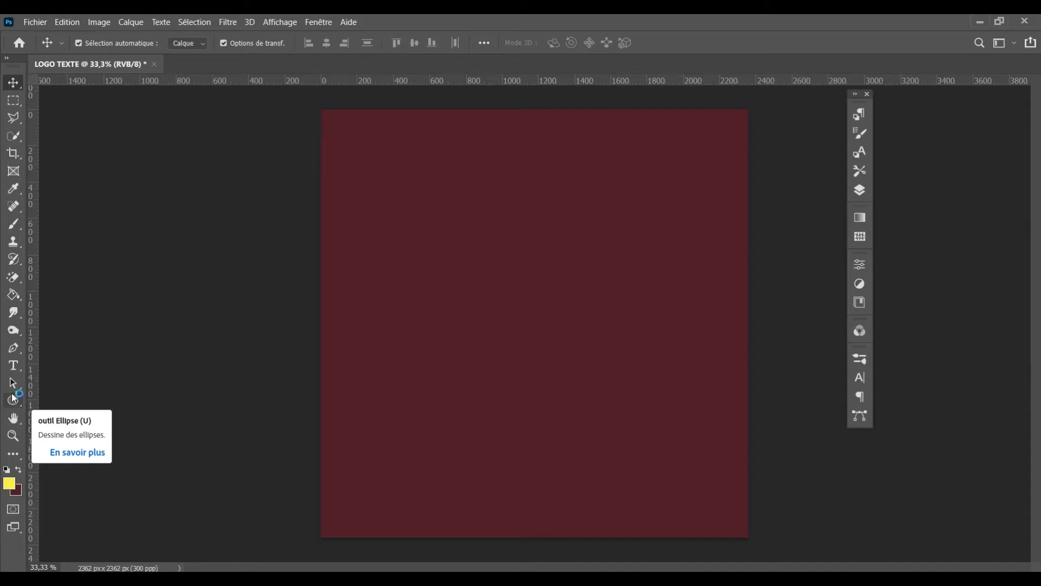
Step: Start a new guide layout, try the 8 and 12 column presets, then choose Personnalisée
{"action": "left_click", "coordinate": [279, 22]}
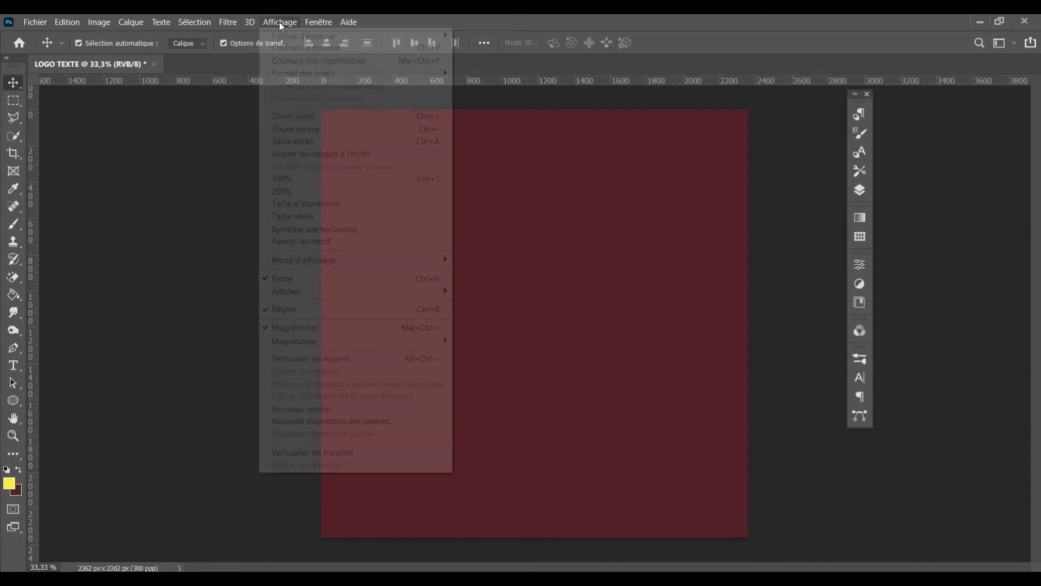
{"action": "left_click", "coordinate": [279, 23]}
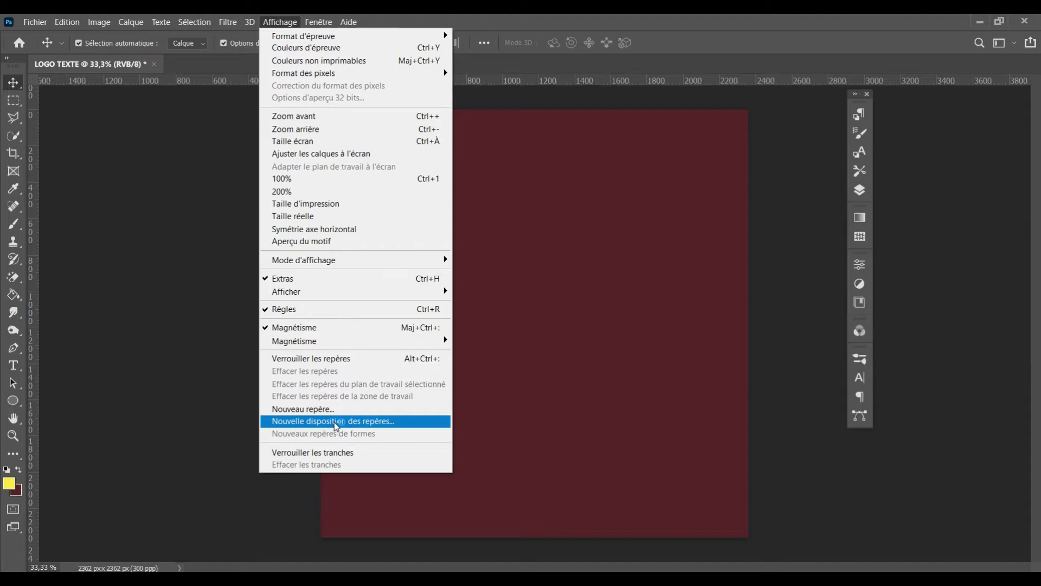
{"action": "left_click", "coordinate": [335, 423]}
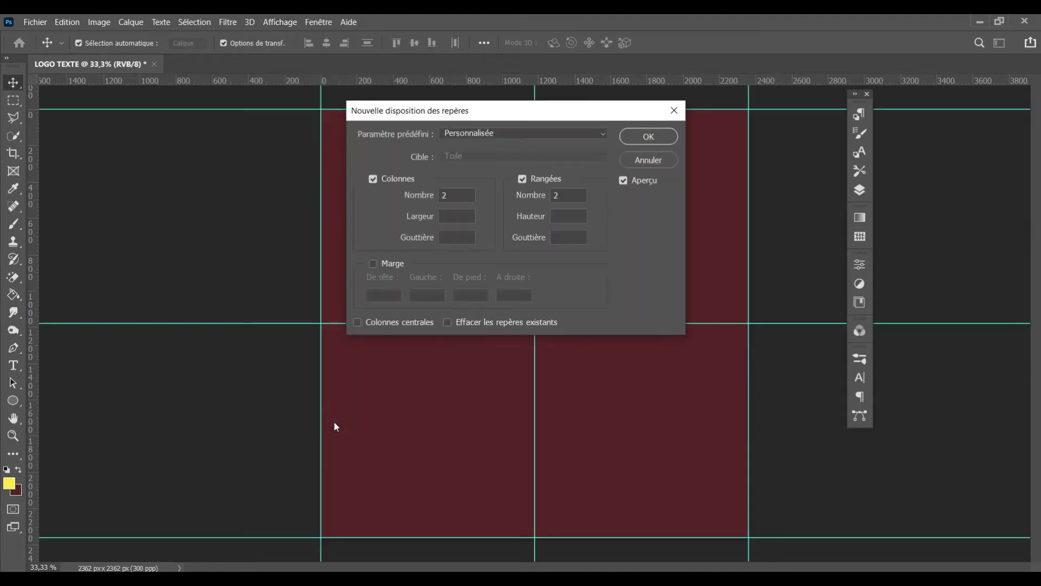
{"action": "mouse_move", "coordinate": [560, 112]}
{"action": "left_mouse_down"}
{"action": "mouse_move", "coordinate": [808, 115]}
{"action": "mouse_move", "coordinate": [785, 114]}
{"action": "left_mouse_up"}
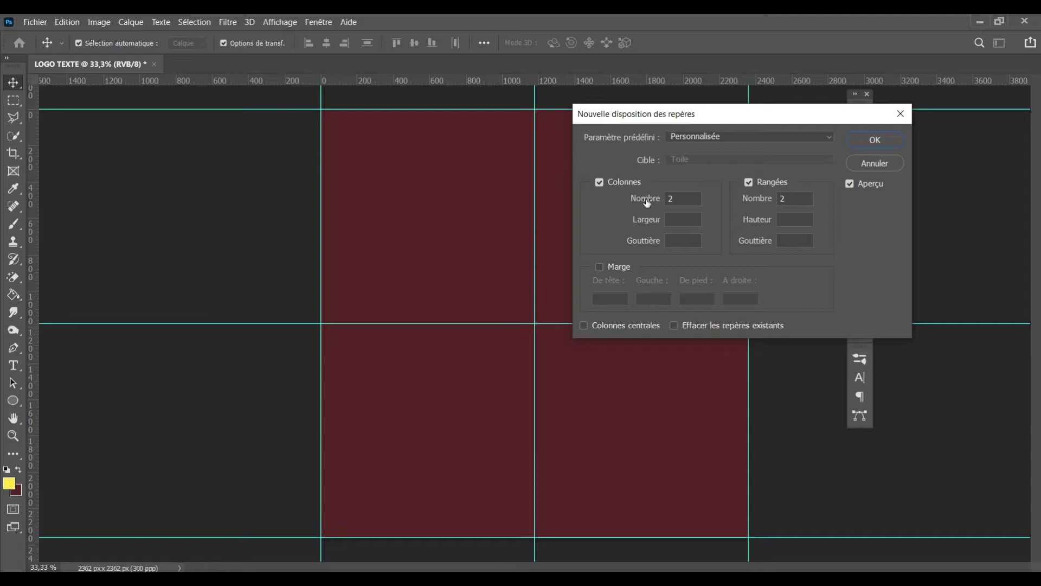
{"action": "left_click", "coordinate": [825, 136]}
{"action": "left_click", "coordinate": [828, 139]}
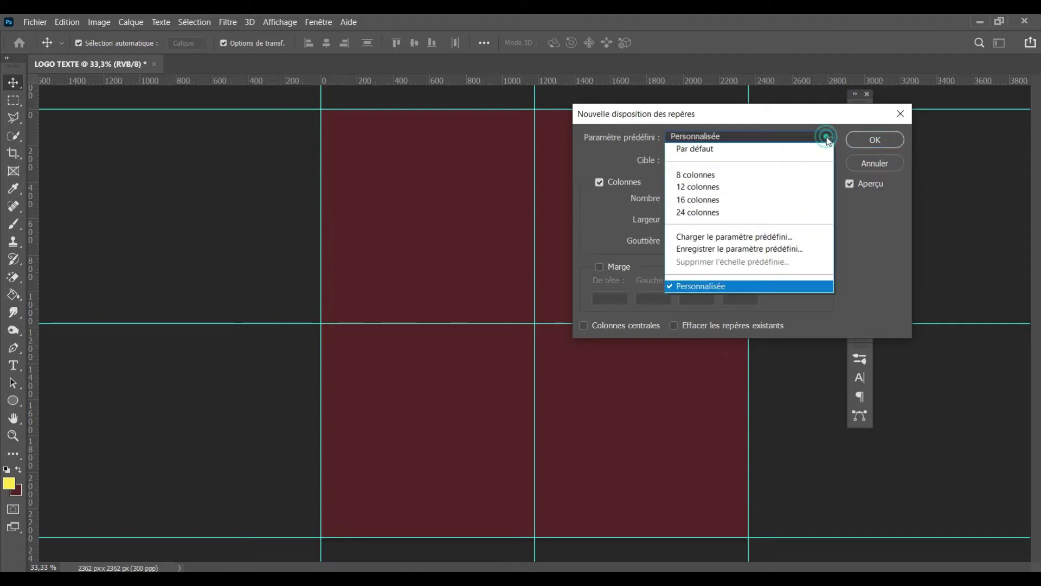
{"action": "left_click", "coordinate": [712, 178]}
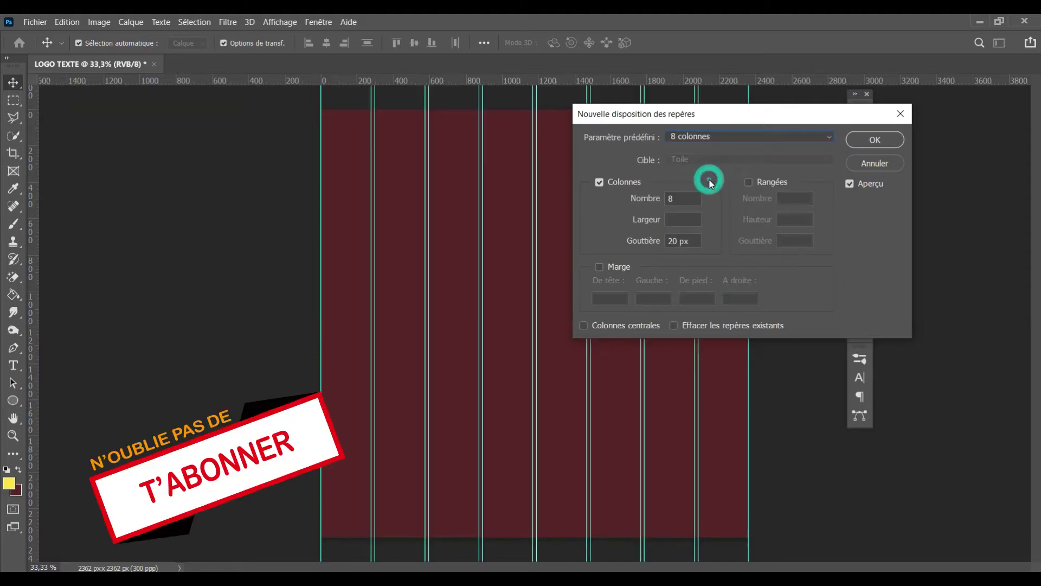
{"action": "left_click", "coordinate": [818, 139]}
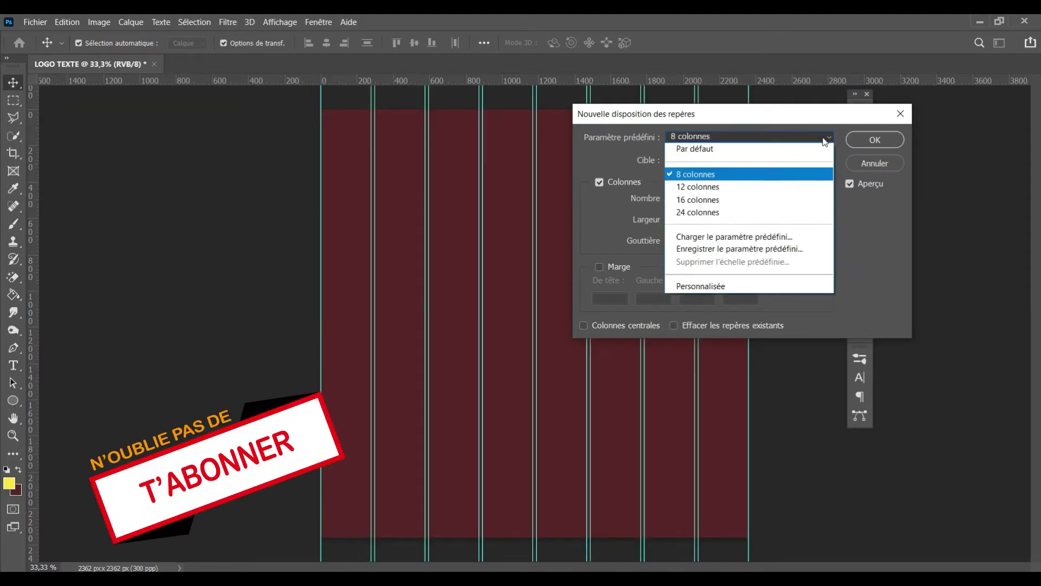
{"action": "left_click", "coordinate": [712, 185]}
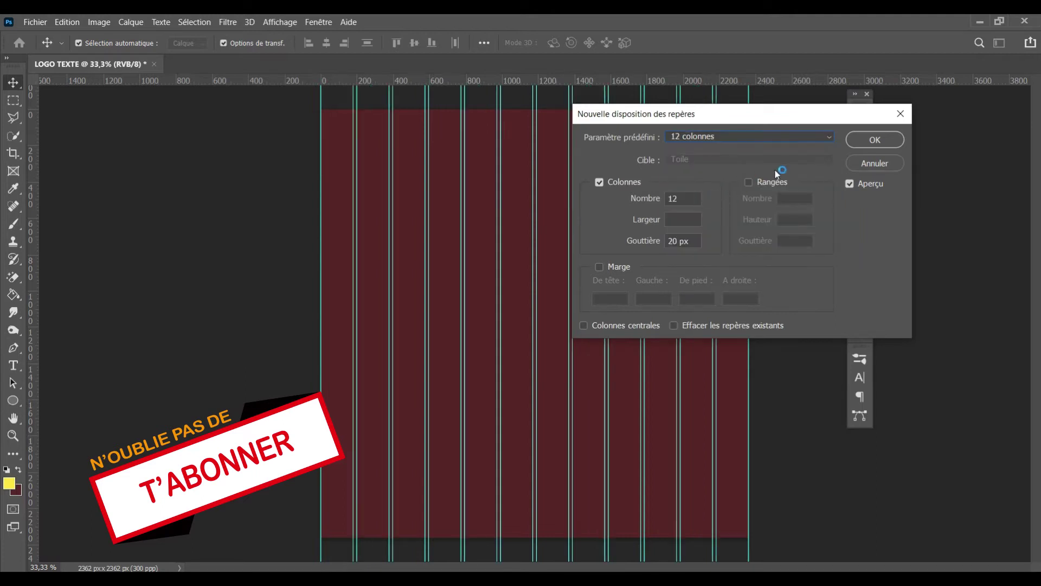
{"action": "left_click", "coordinate": [827, 138]}
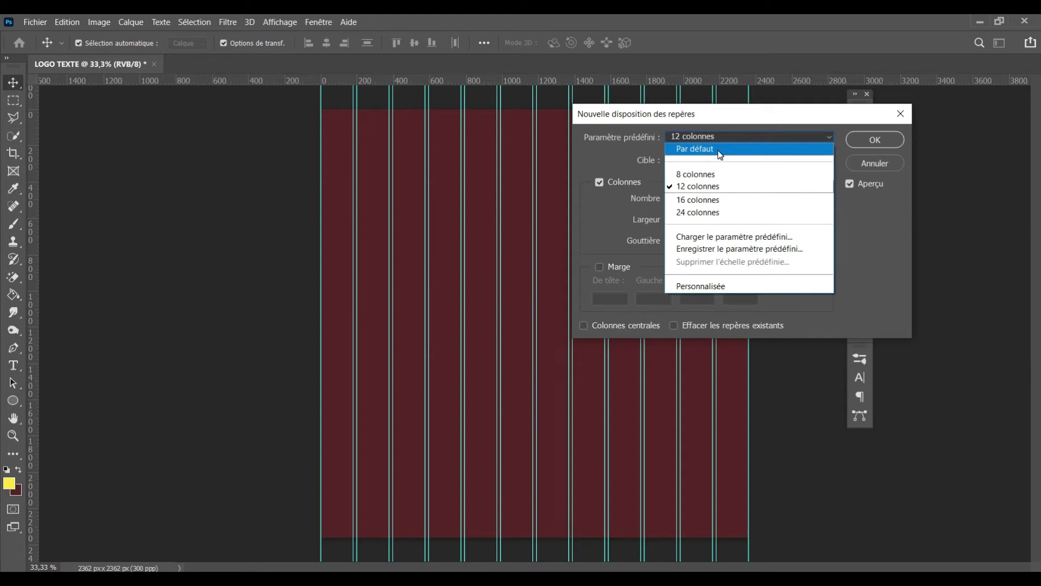
{"action": "left_click", "coordinate": [700, 290]}
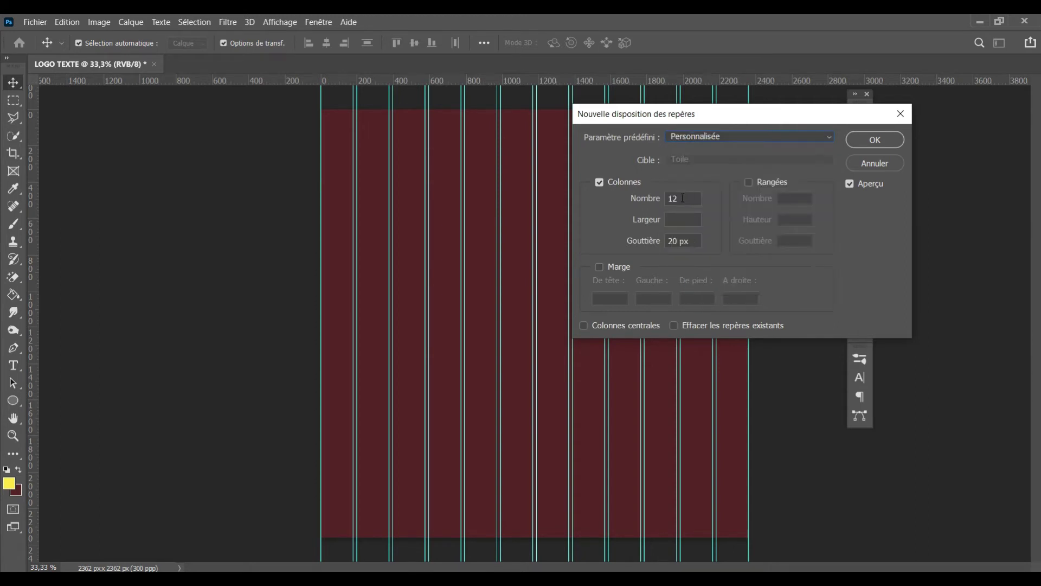
Step: Apply a guide layout of 2 columns and 2 rows with 0 px gutters
{"action": "double_click", "coordinate": [679, 199]}
{"action": "type", "text": "2"}
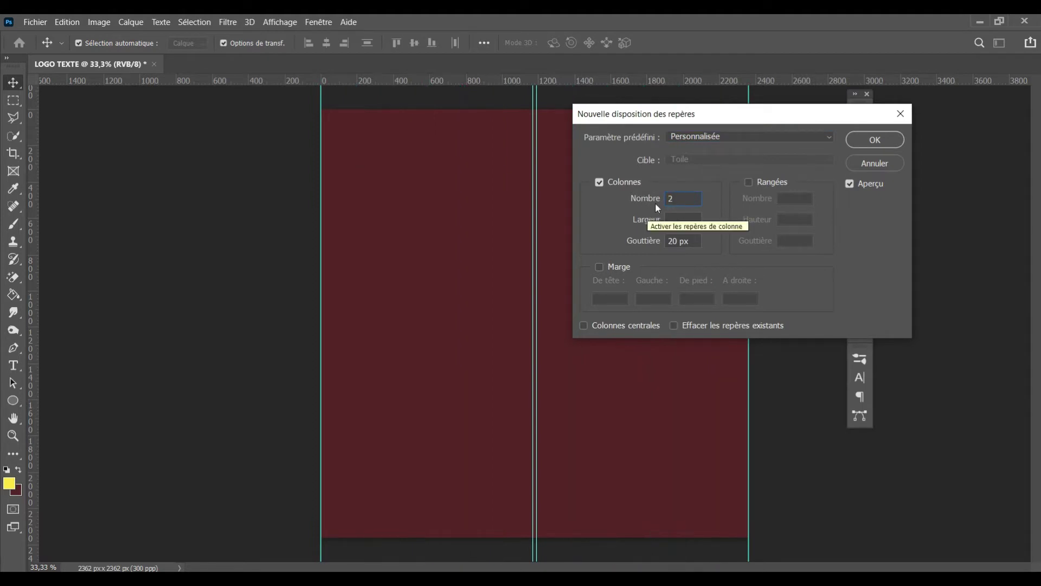
{"action": "double_click", "coordinate": [679, 241]}
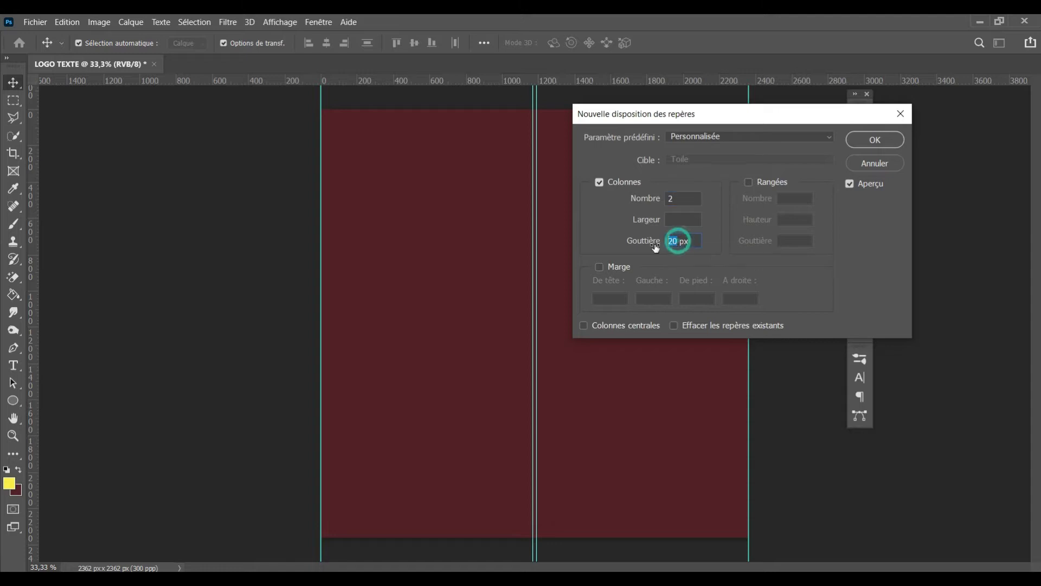
{"action": "type", "text": "0"}
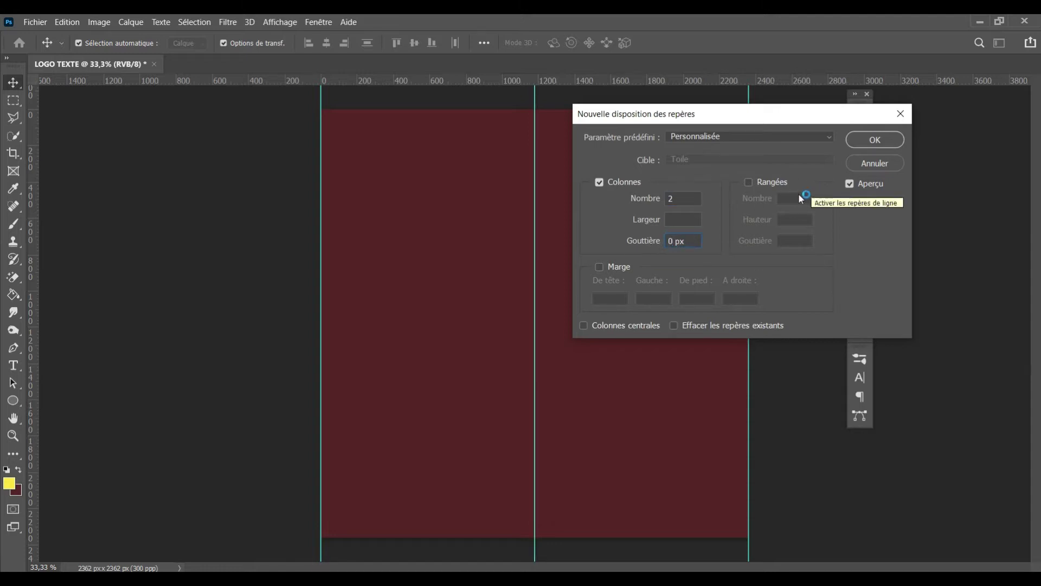
{"action": "left_click", "coordinate": [749, 181]}
{"action": "double_click", "coordinate": [792, 198]}
{"action": "double_click", "coordinate": [789, 240]}
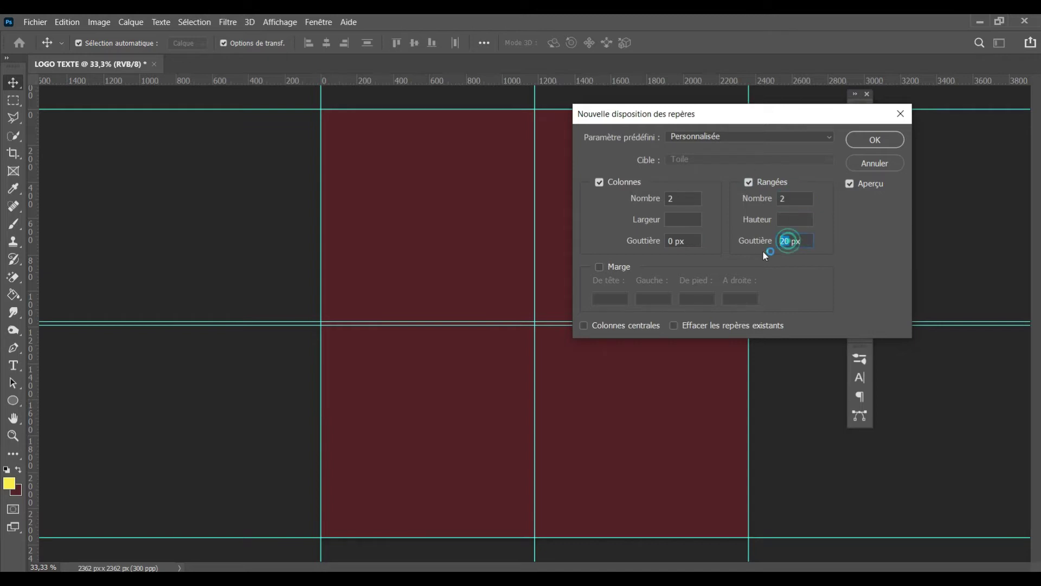
{"action": "type", "text": "0"}
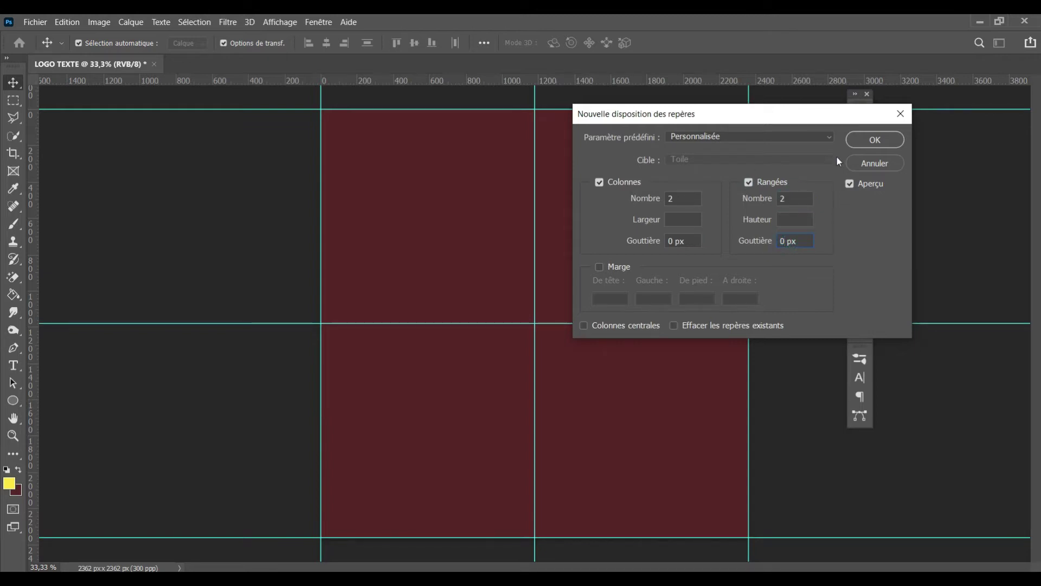
{"action": "left_click", "coordinate": [860, 140]}
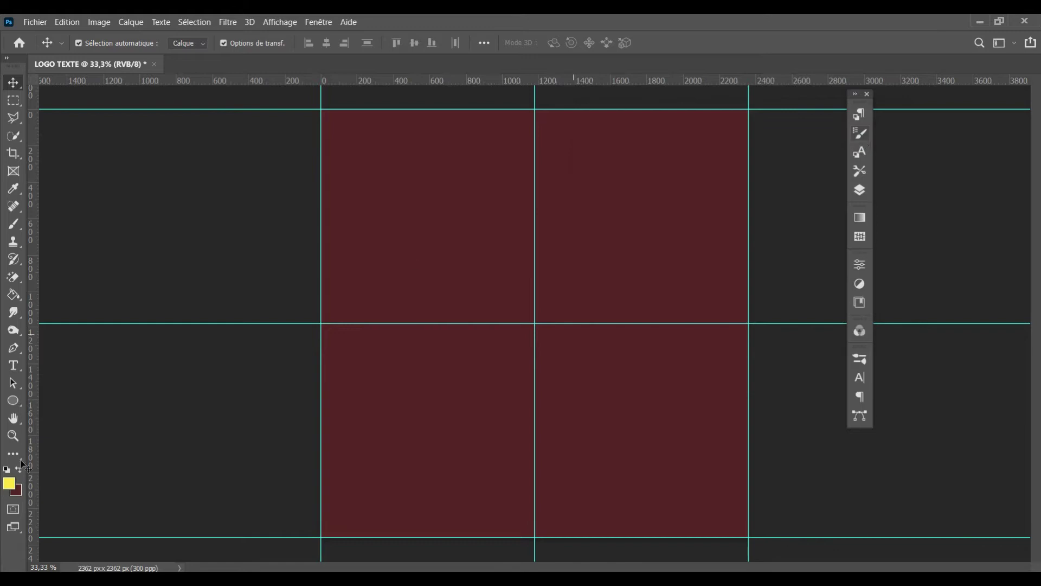
Step: Select the Ellipse tool in Forme (shape) mode
{"action": "left_click", "coordinate": [15, 400]}
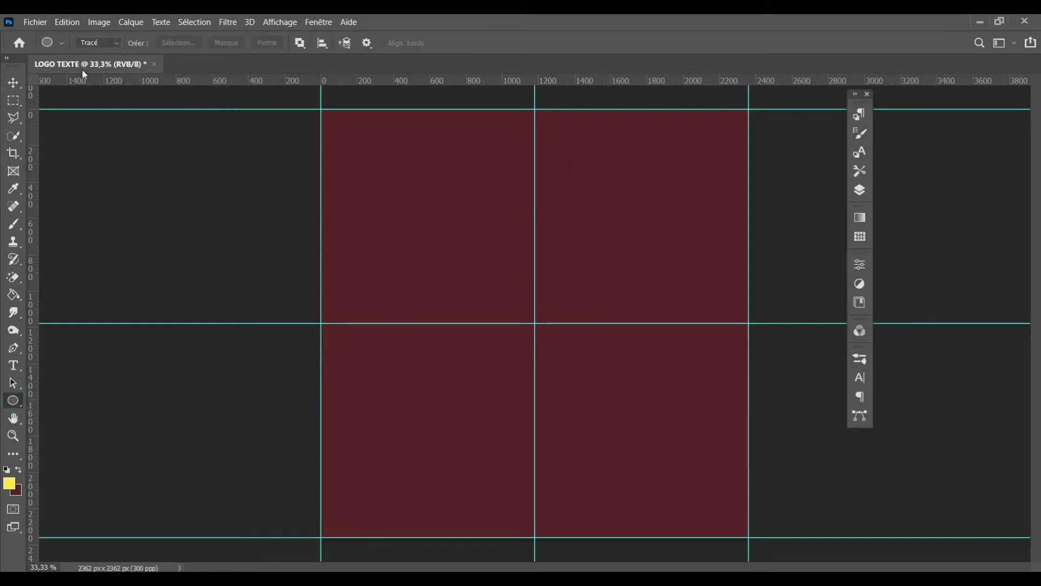
{"action": "left_click", "coordinate": [117, 44]}
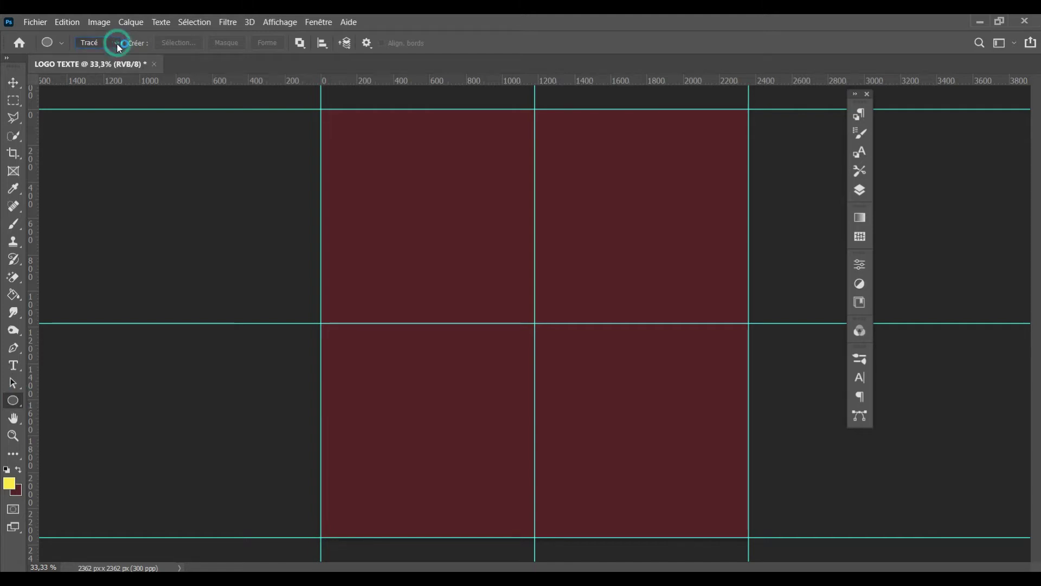
{"action": "left_click", "coordinate": [108, 57]}
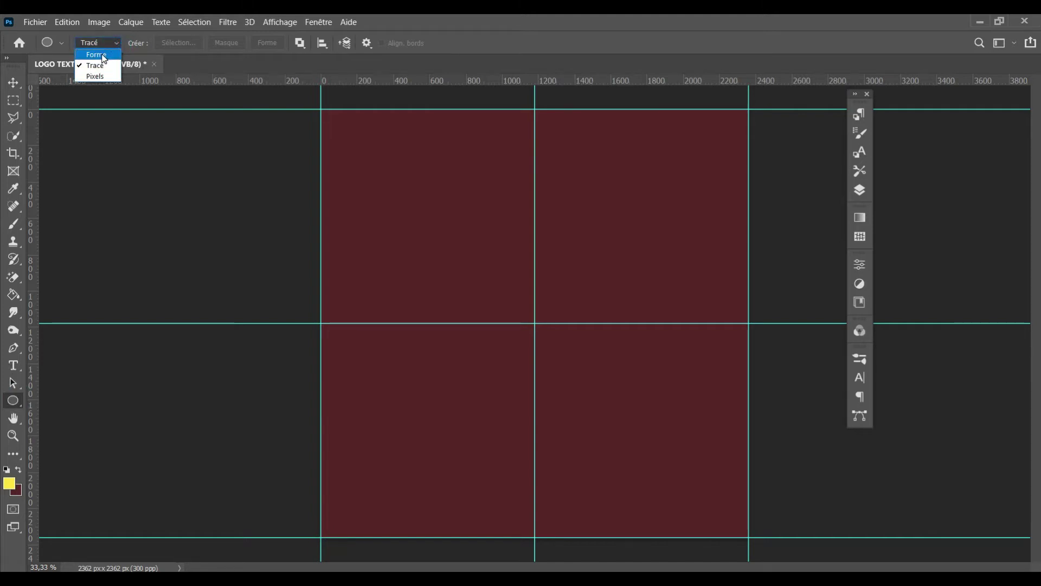
{"action": "left_click", "coordinate": [96, 55]}
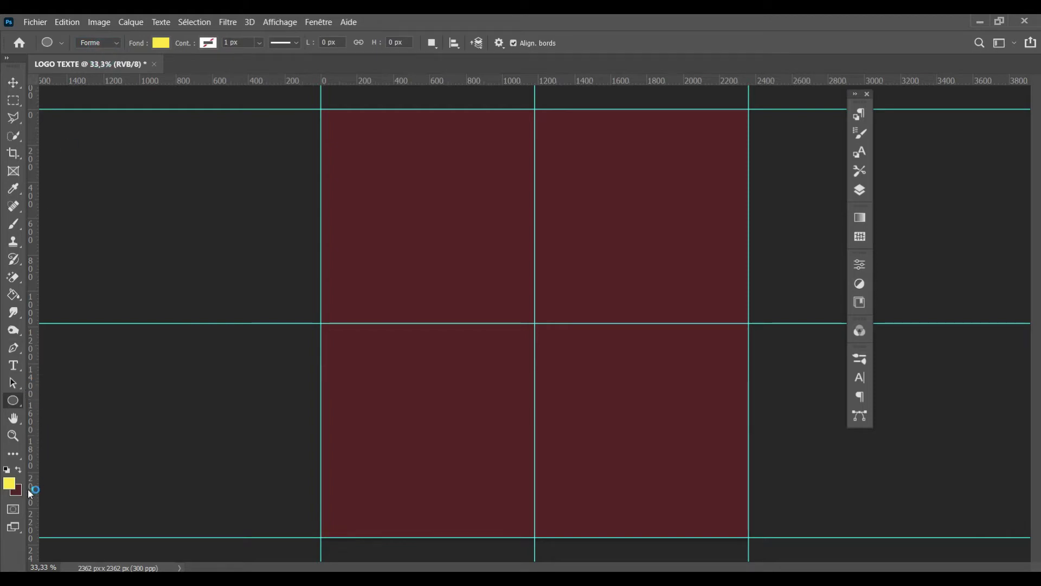
Step: Set the foreground colour to near-white fcfcfa
{"action": "left_click", "coordinate": [11, 486]}
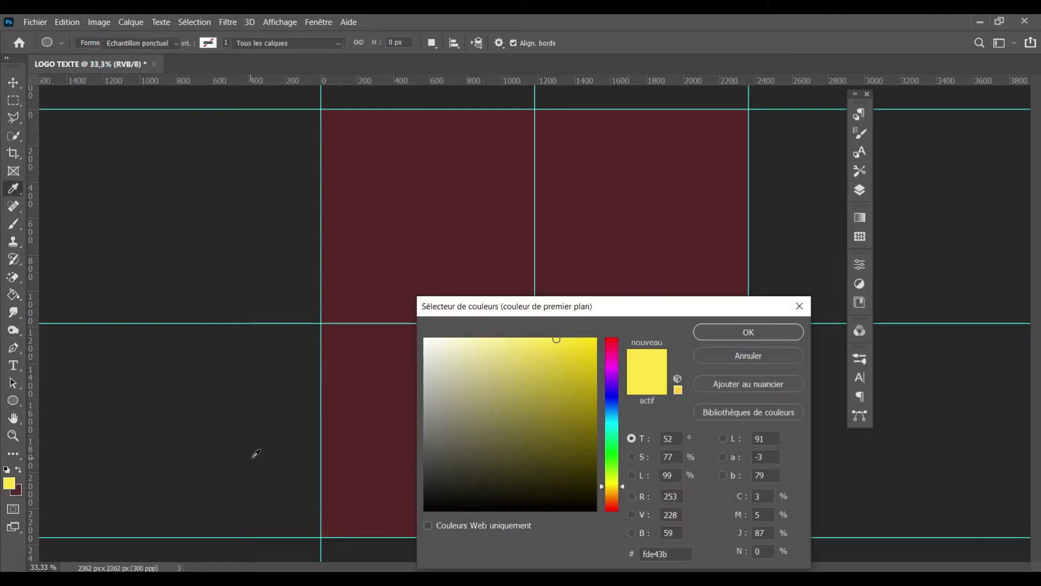
{"action": "left_click", "coordinate": [606, 397]}
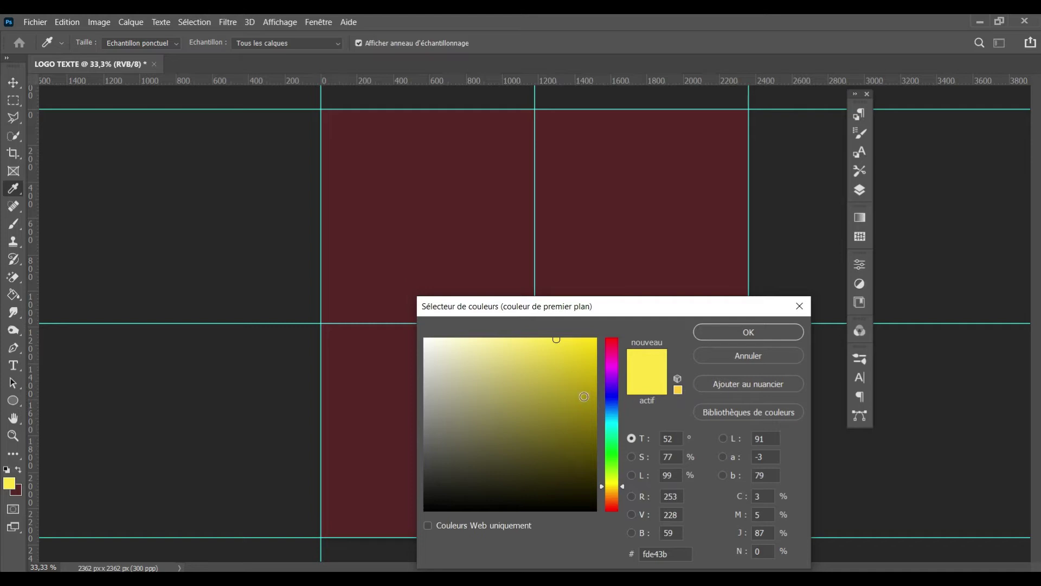
{"action": "left_click", "coordinate": [576, 382]}
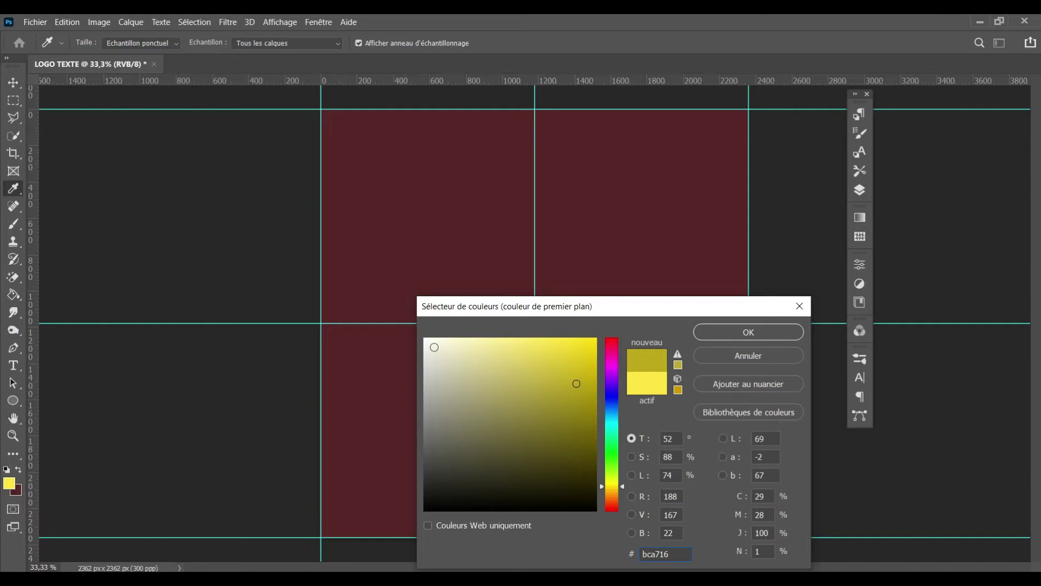
{"action": "left_click", "coordinate": [426, 340]}
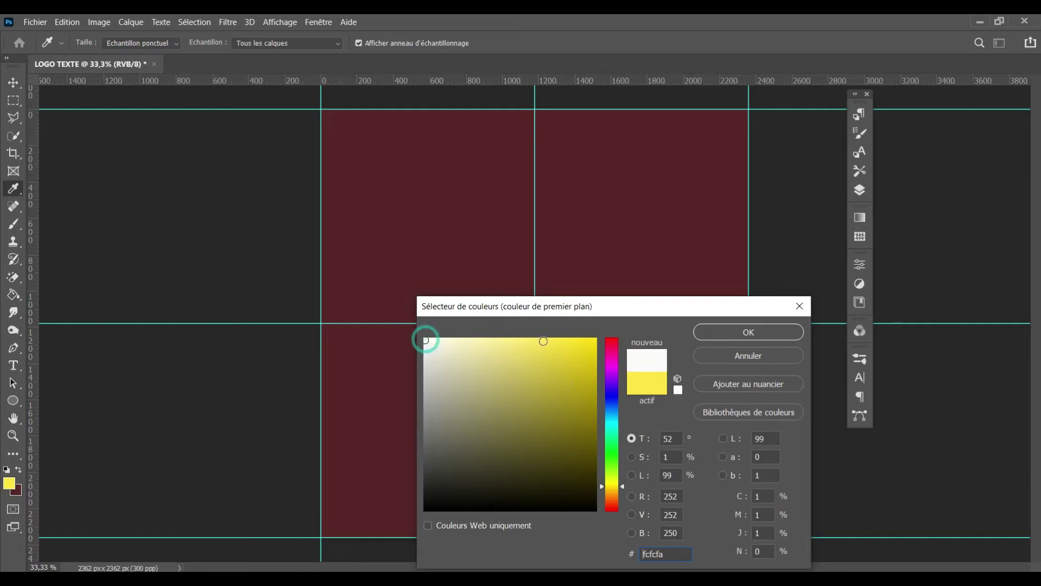
{"action": "key", "text": "u"}
{"action": "left_click", "coordinate": [705, 332]}
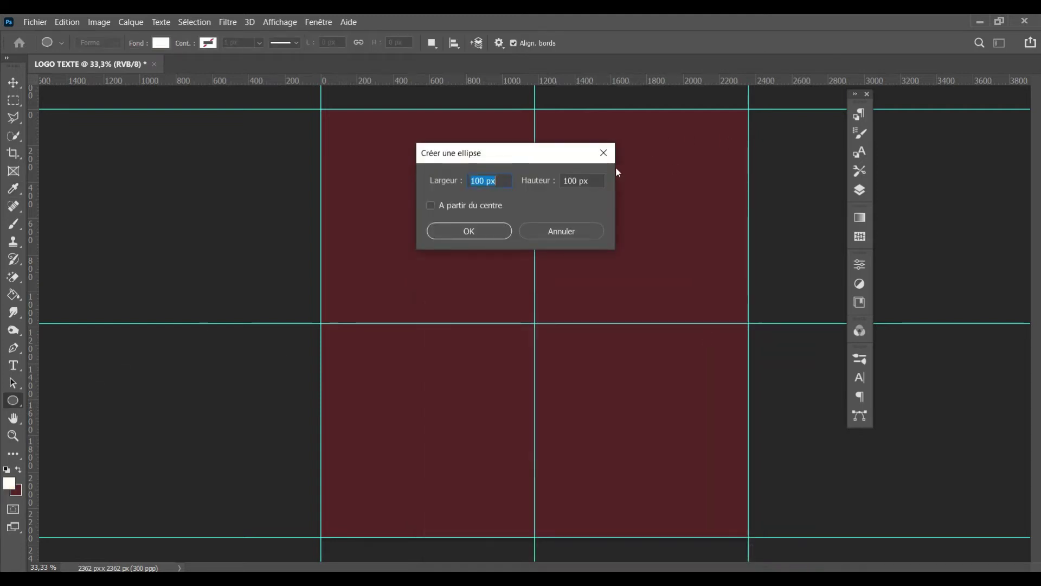
Step: Draw a near-white 1446 × 1446 px circle, Ellipse 1, centred on the guide intersection
{"action": "left_click", "coordinate": [603, 154]}
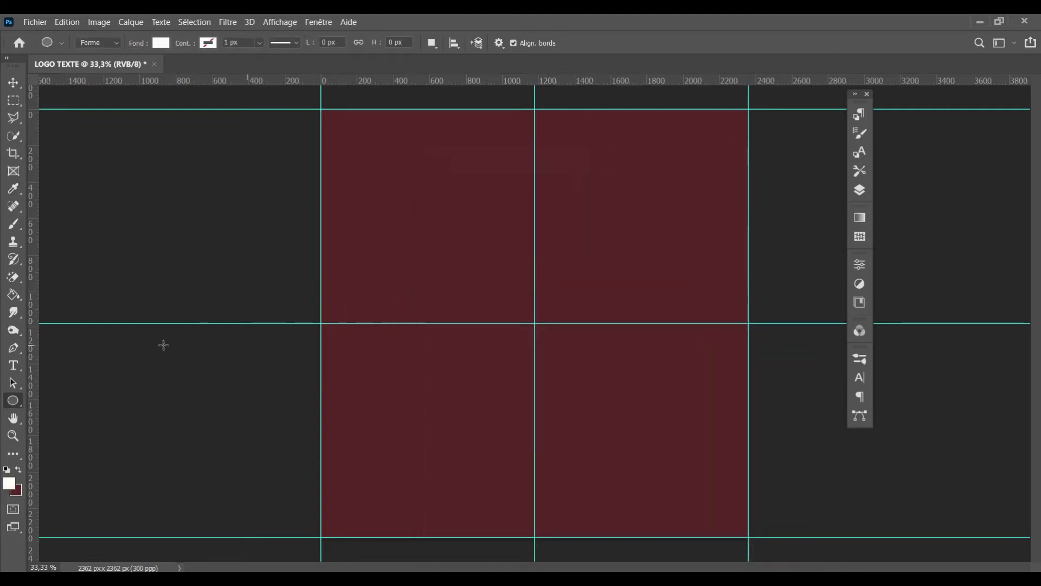
{"action": "left_click", "coordinate": [535, 324]}
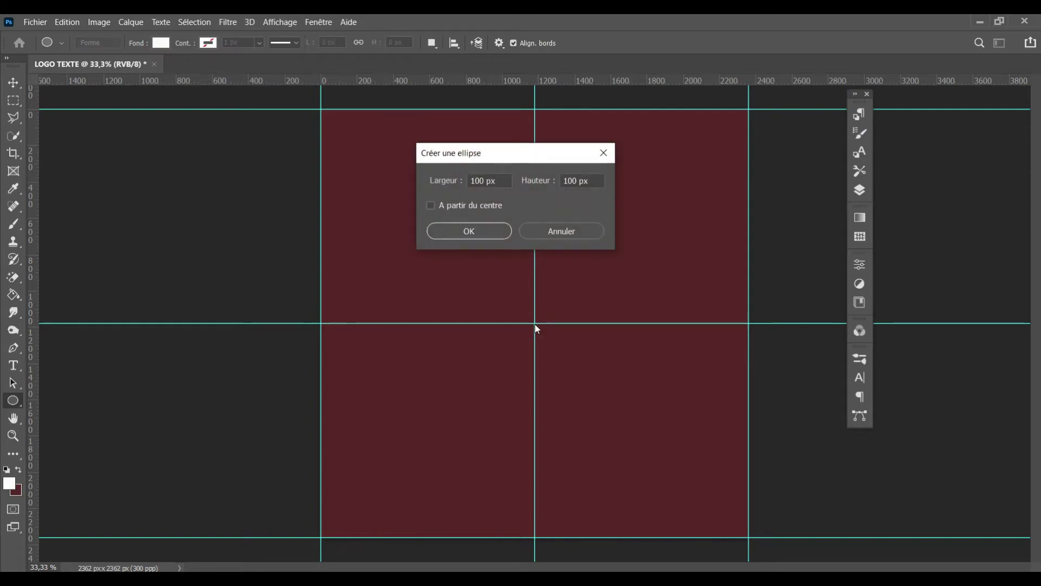
{"action": "left_click", "coordinate": [604, 154]}
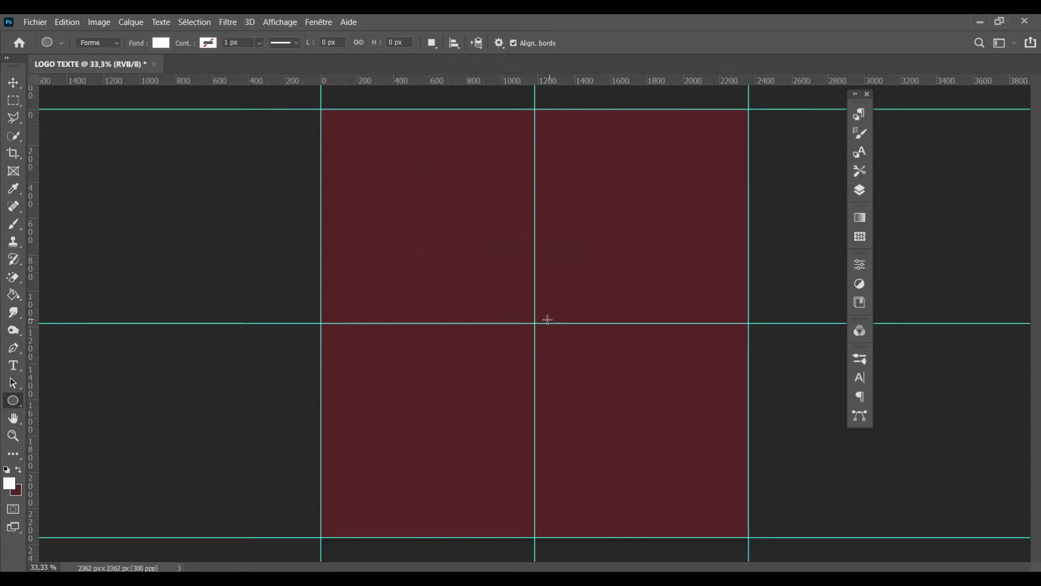
{"action": "mouse_move", "coordinate": [535, 323]}
{"action": "left_mouse_down"}
{"action": "mouse_move", "coordinate": [650, 438]}
{"action": "mouse_move", "coordinate": [657, 458]}
{"action": "mouse_move", "coordinate": [676, 462]}
{"action": "mouse_move", "coordinate": [666, 454]}
{"action": "left_mouse_up"}
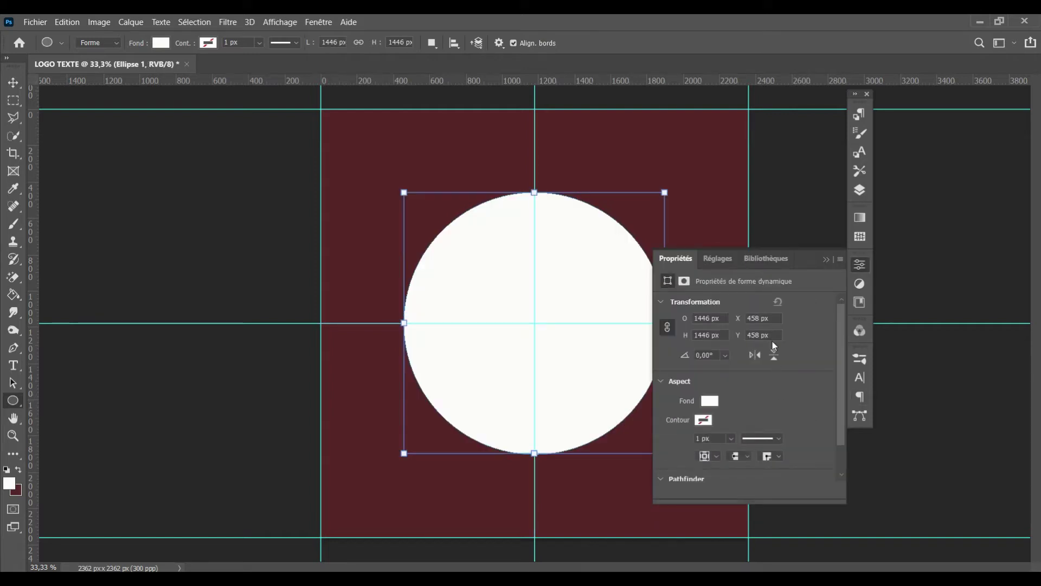
{"action": "left_click", "coordinate": [826, 260]}
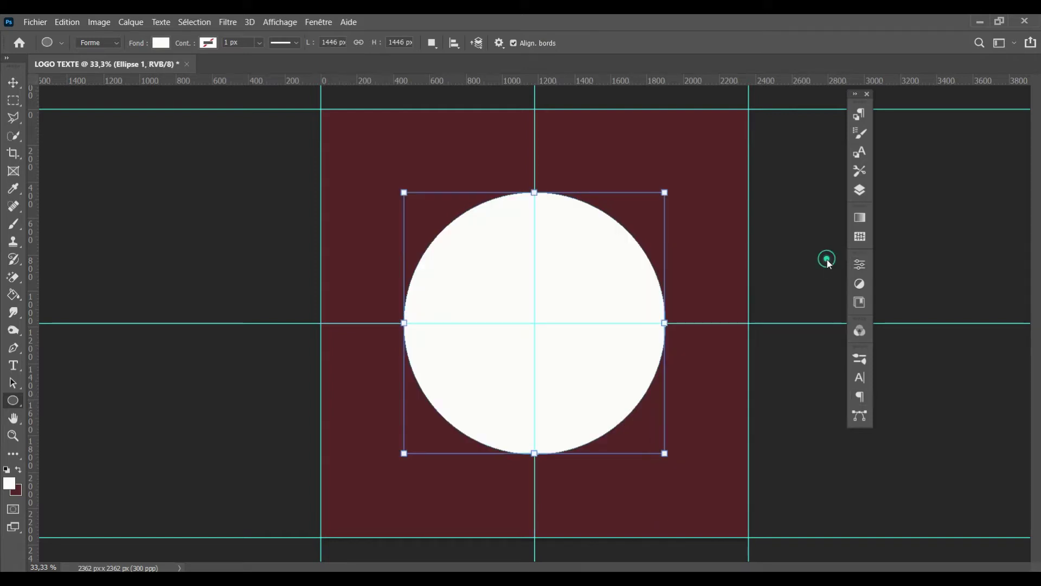
{"action": "left_click", "coordinate": [13, 83]}
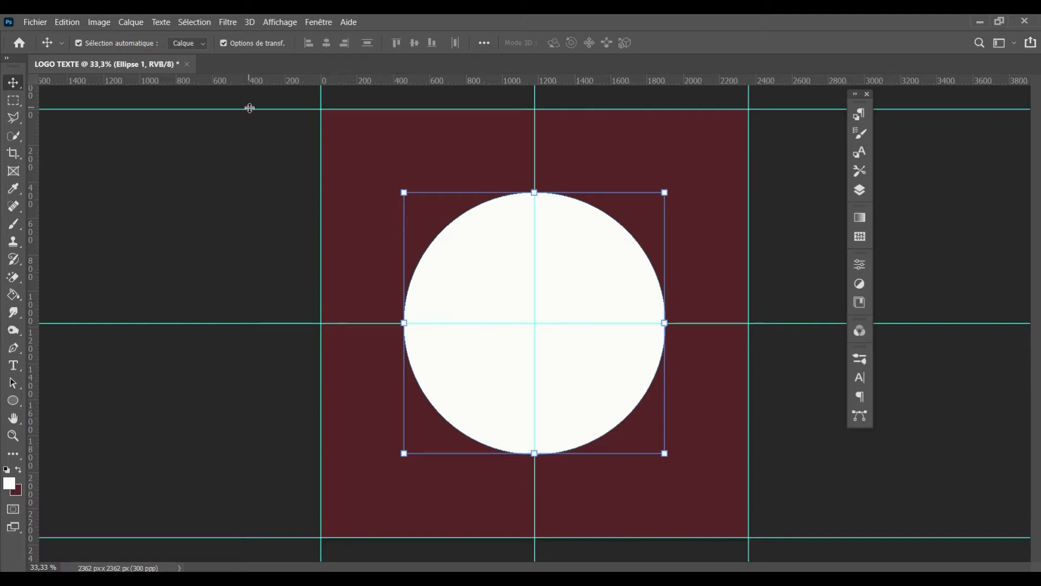
Step: Remove the circle's fill and give it a thick 59 px yellow outline
{"action": "left_click", "coordinate": [14, 401]}
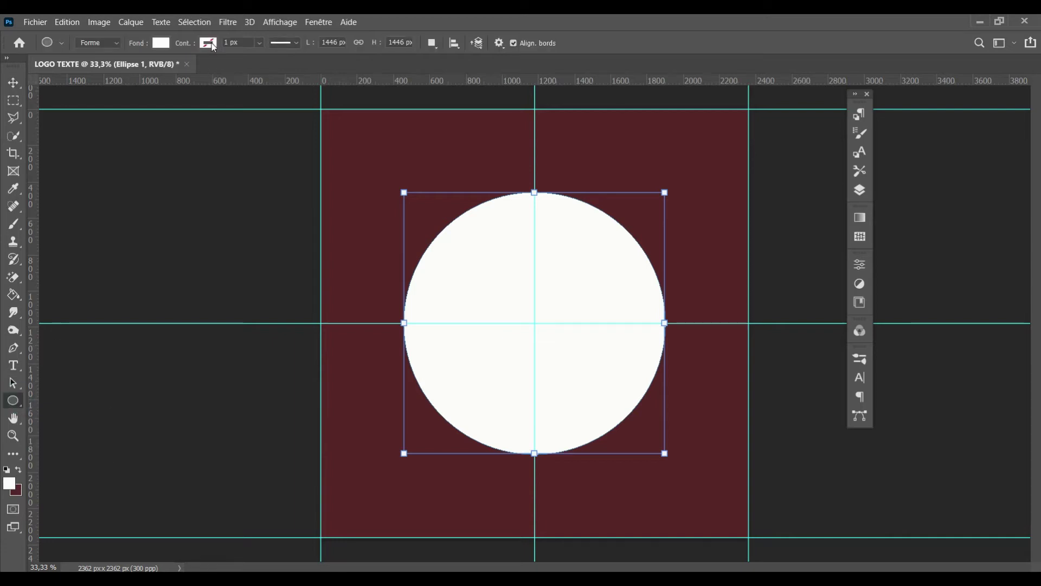
{"action": "left_click", "coordinate": [161, 46]}
{"action": "left_click", "coordinate": [161, 46]}
{"action": "left_click", "coordinate": [161, 46]}
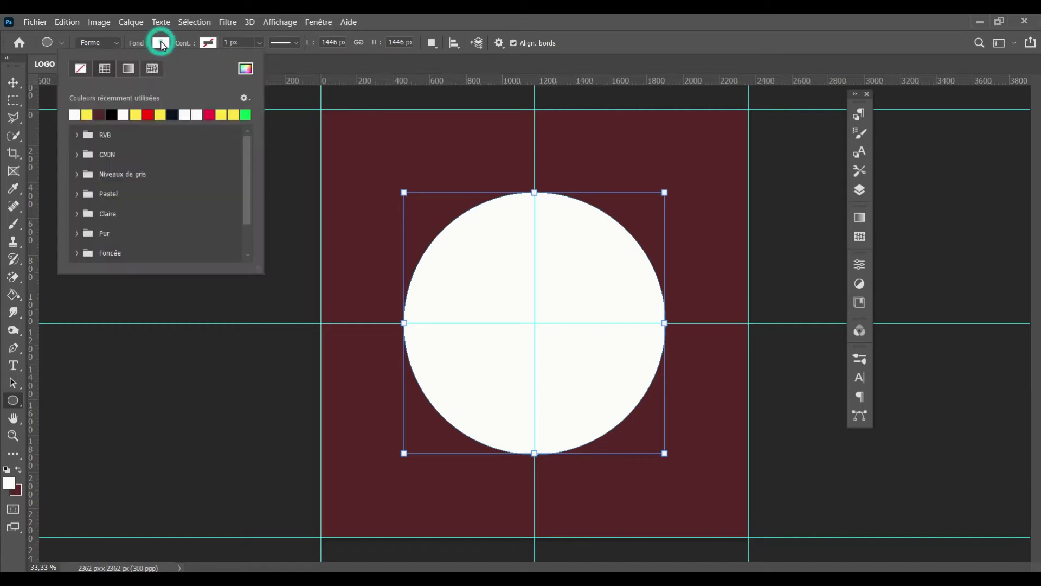
{"action": "left_click", "coordinate": [85, 70]}
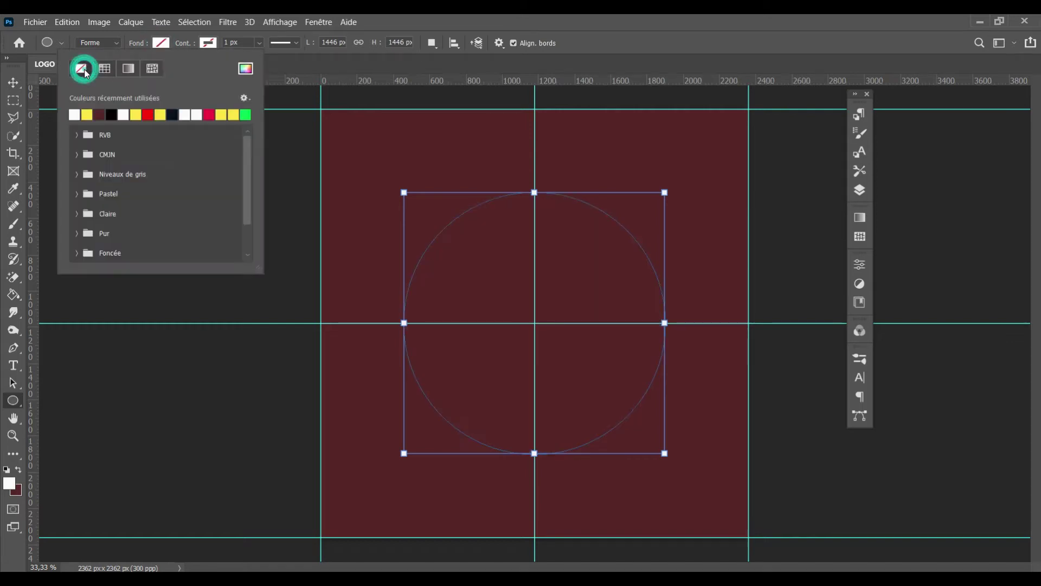
{"action": "left_click", "coordinate": [212, 43]}
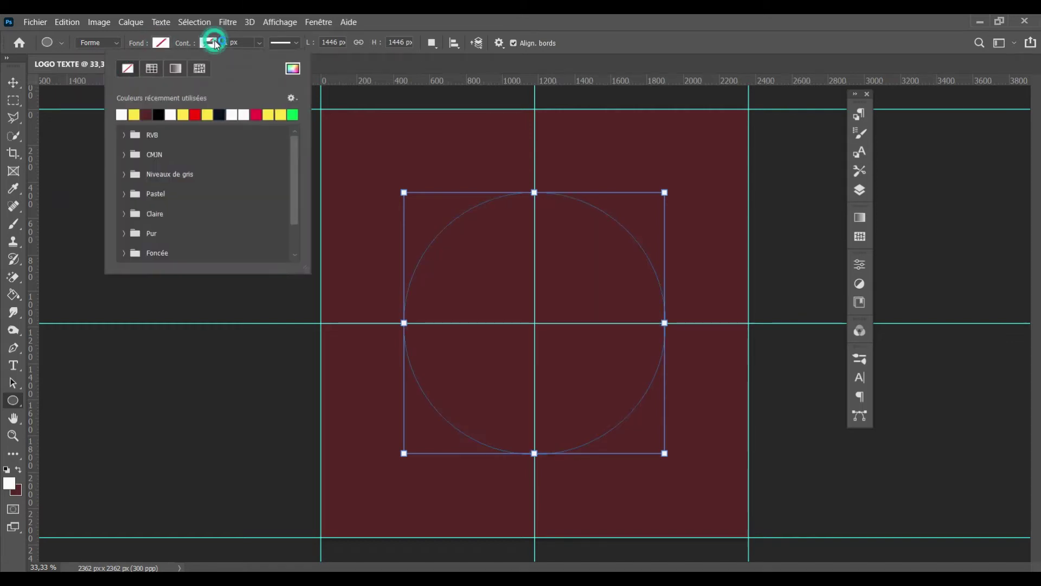
{"action": "left_click", "coordinate": [135, 115]}
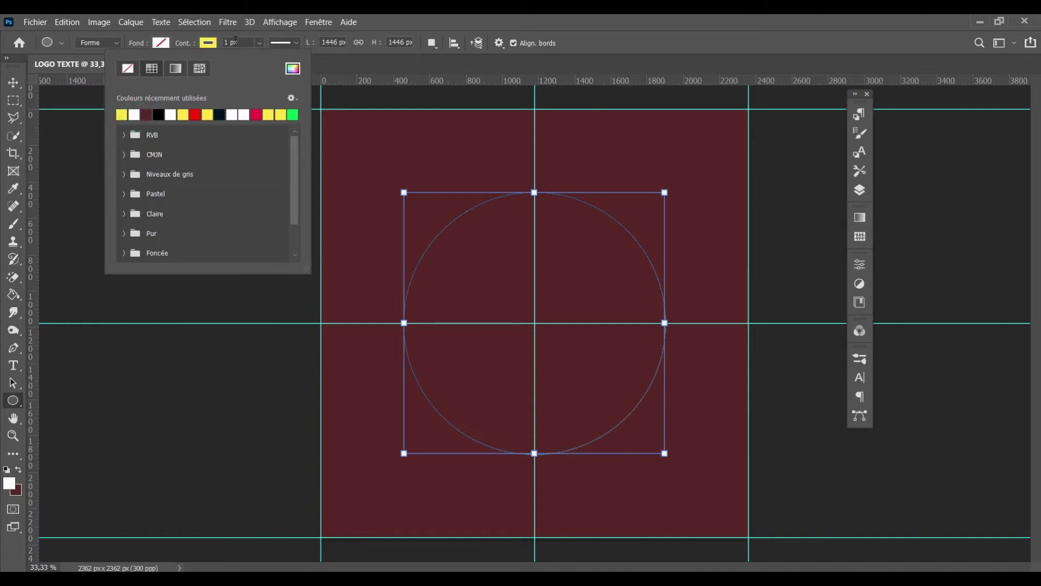
{"action": "left_click", "coordinate": [228, 42]}
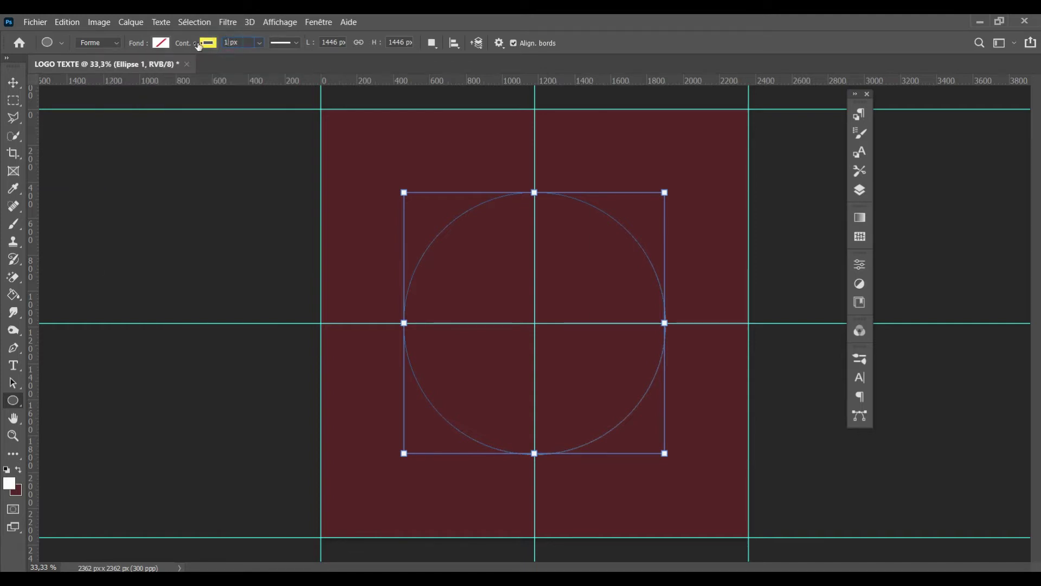
{"action": "type", "text": "26"}
{"action": "key", "text": "Return"}
{"action": "type", "text": "50"}
{"action": "key", "text": "Return"}
{"action": "key", "text": "Return"}
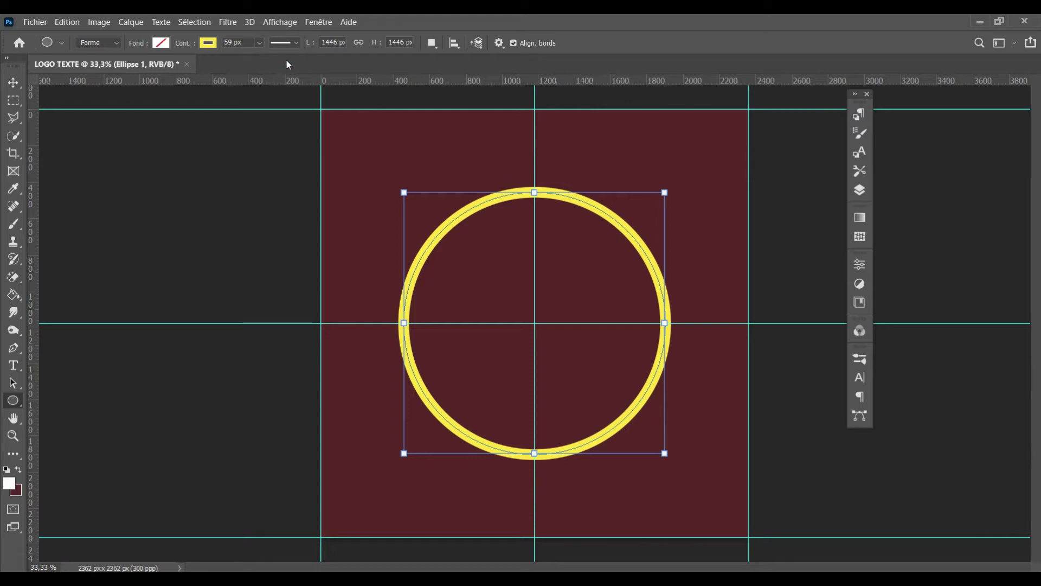
Step: Change the ring's outline to white and select the Ellipse 1 layer
{"action": "left_click", "coordinate": [208, 42]}
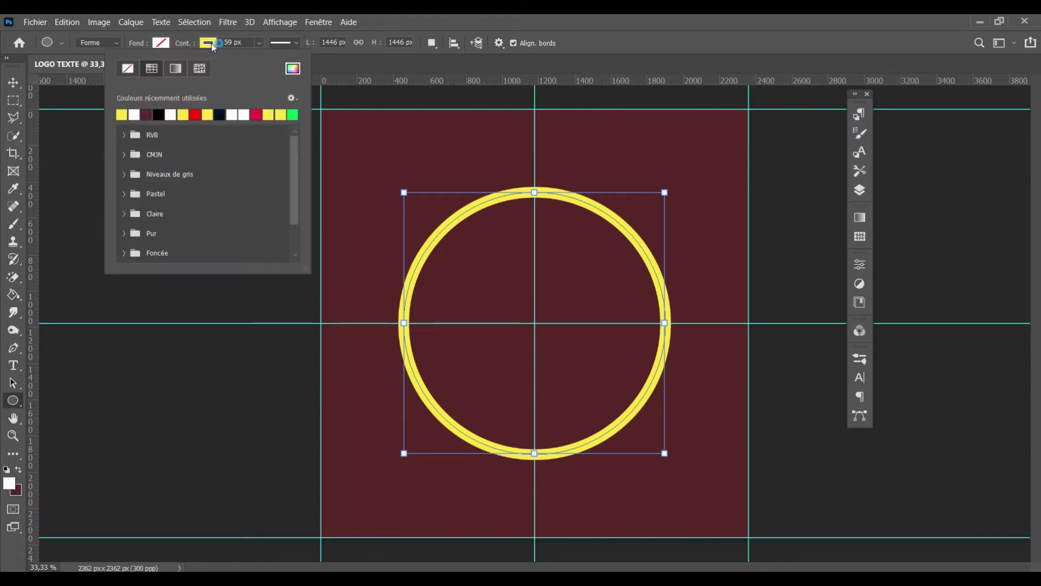
{"action": "left_click", "coordinate": [134, 114]}
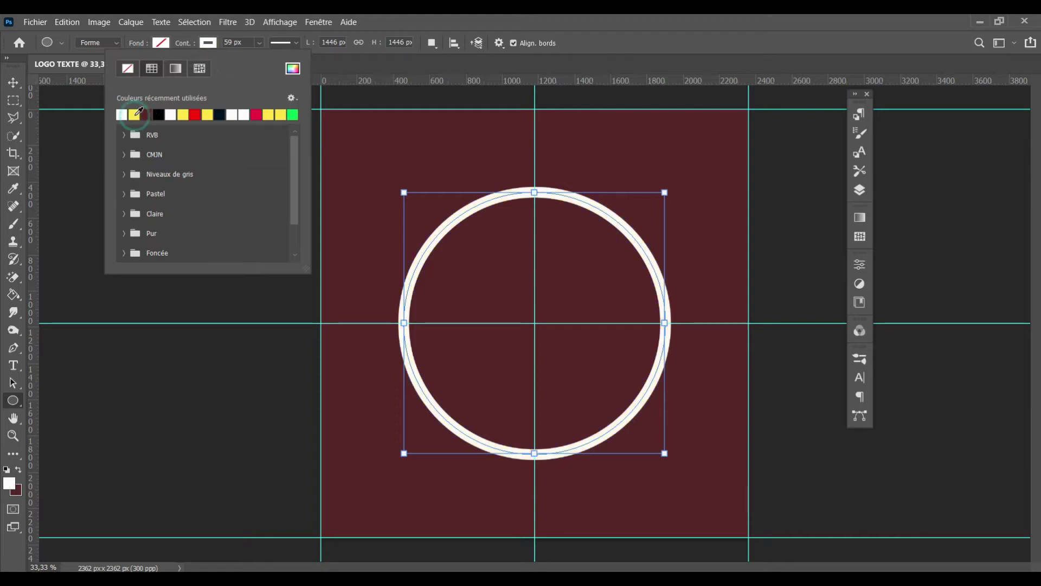
{"action": "left_click", "coordinate": [15, 83]}
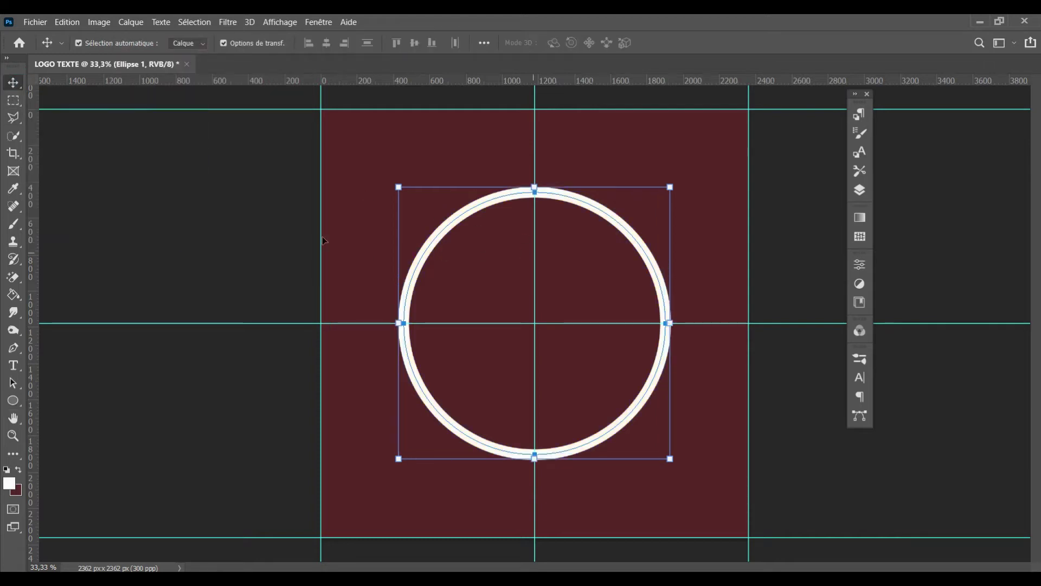
{"action": "left_click", "coordinate": [165, 195]}
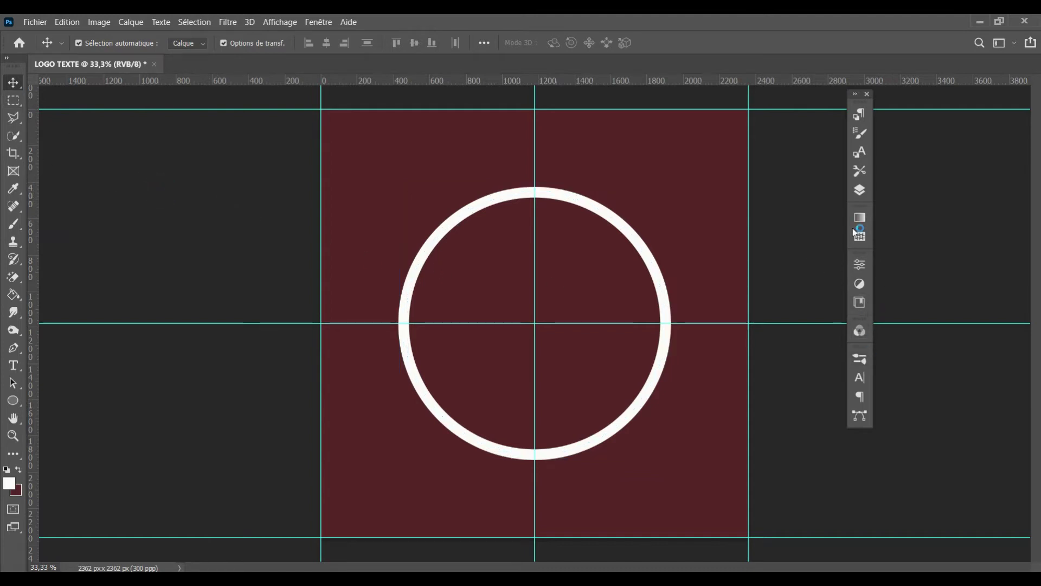
{"action": "left_click", "coordinate": [859, 190]}
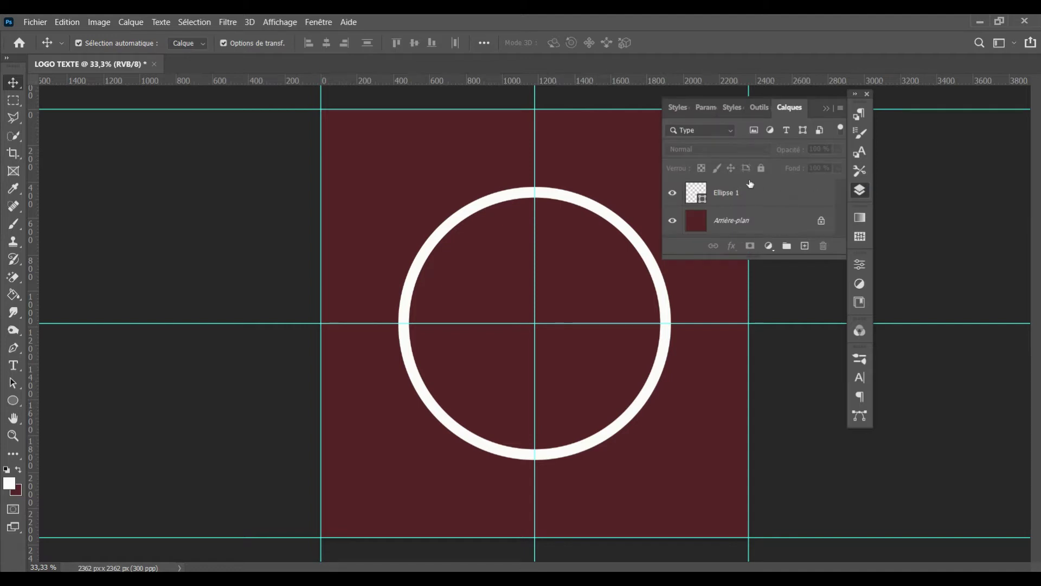
{"action": "left_click", "coordinate": [751, 193]}
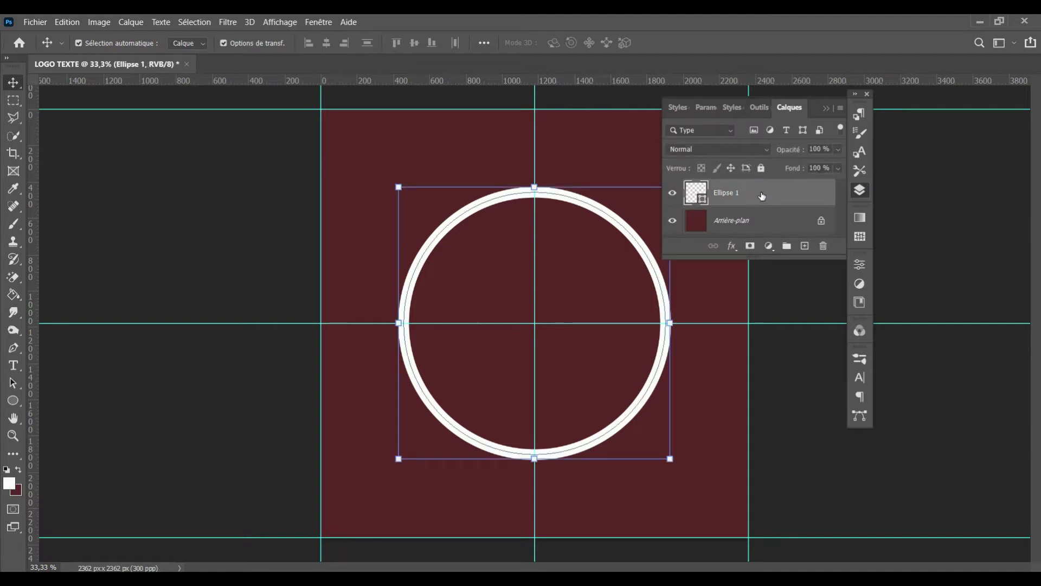
Step: Duplicate Ellipse 1, scale the copy to 90.67% around its centre, and give it a 20 px outline
{"action": "key", "text": "ctrl+j"}
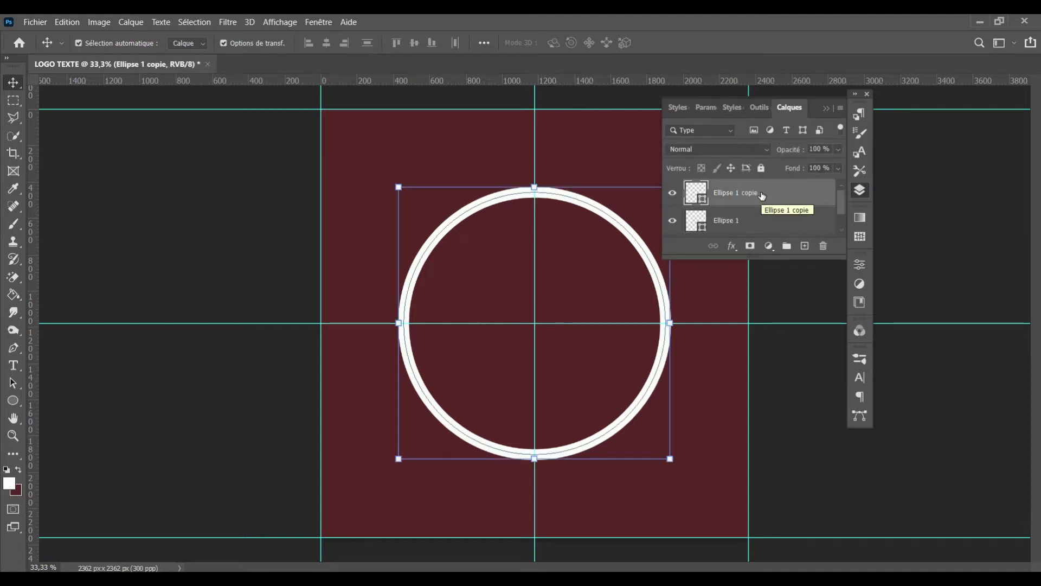
{"action": "key", "text": "ctrl+t"}
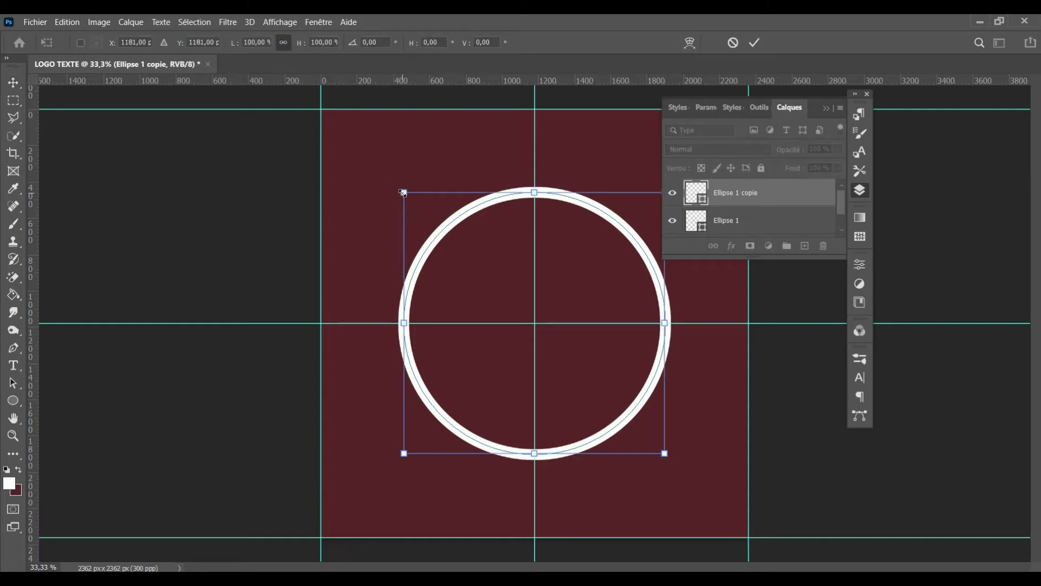
{"action": "left_click_drag", "start_coordinate": [402, 192], "coordinate": [412, 206]}
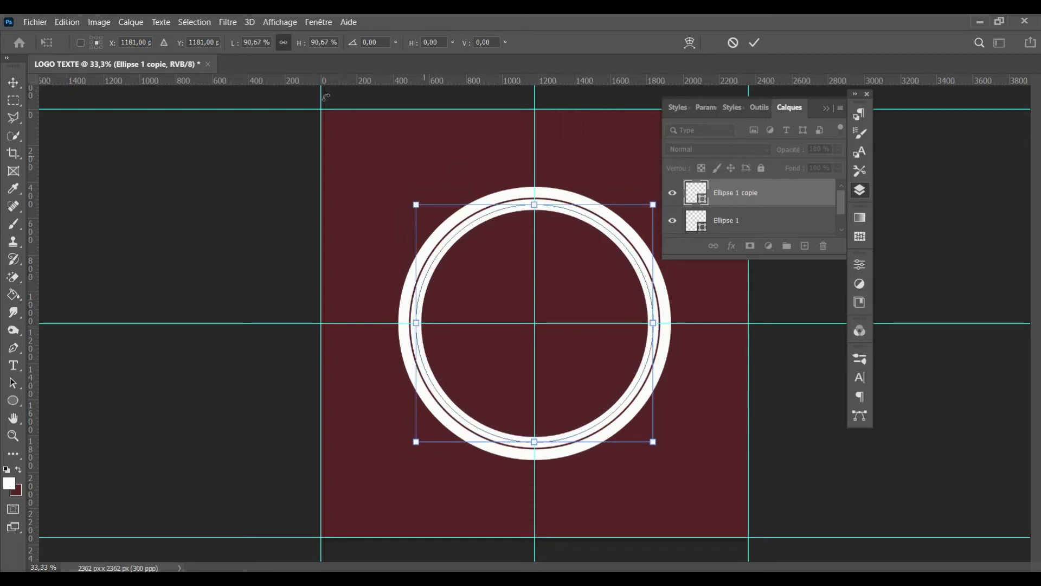
{"action": "left_click", "coordinate": [14, 401]}
{"action": "left_click", "coordinate": [210, 42]}
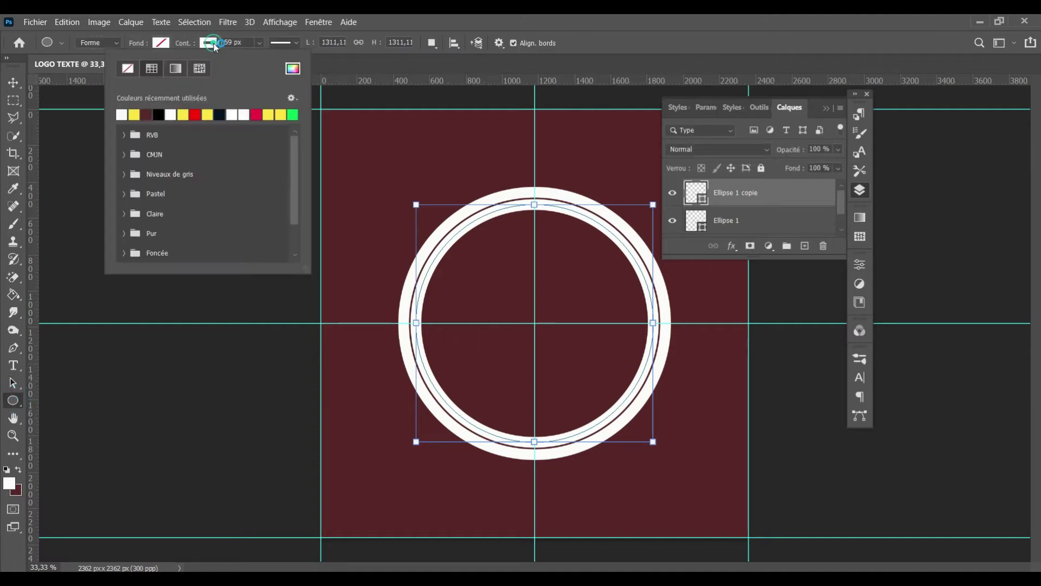
{"action": "left_click", "coordinate": [233, 43]}
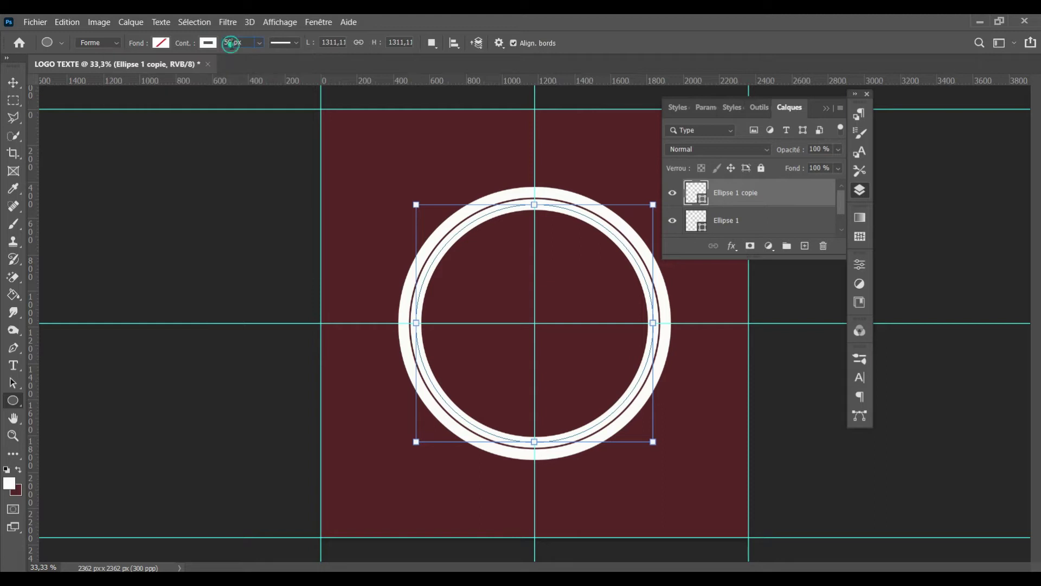
{"action": "key", "text": "Down"}
{"action": "key", "text": "Down"}
{"action": "key", "text": "Down"}
{"action": "key", "text": "Down"}
{"action": "key", "text": "Down"}
{"action": "key", "text": "Down"}
{"action": "key", "text": "Down"}
{"action": "key", "text": "Return"}
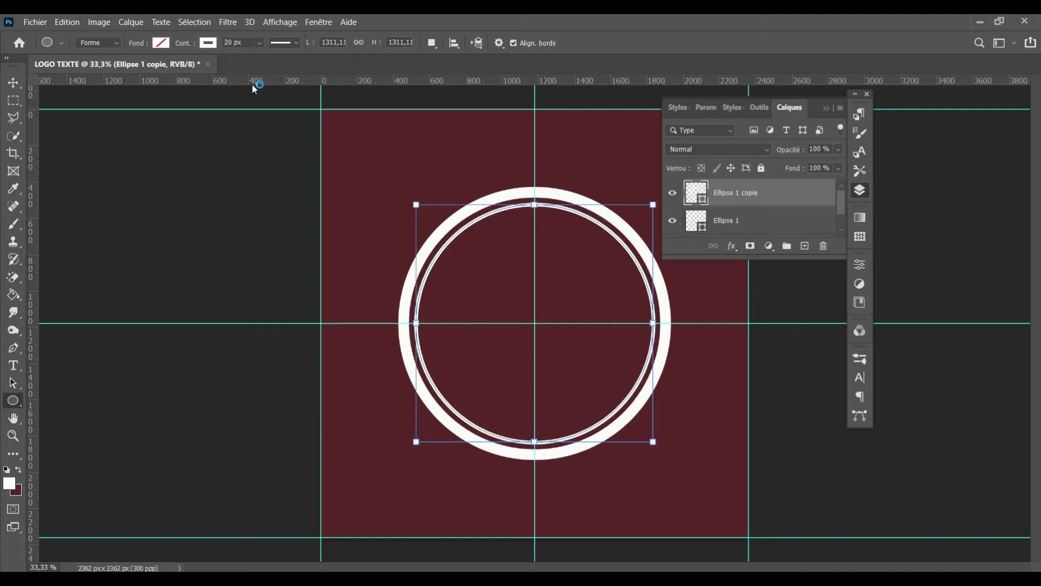
{"action": "left_click", "coordinate": [14, 83]}
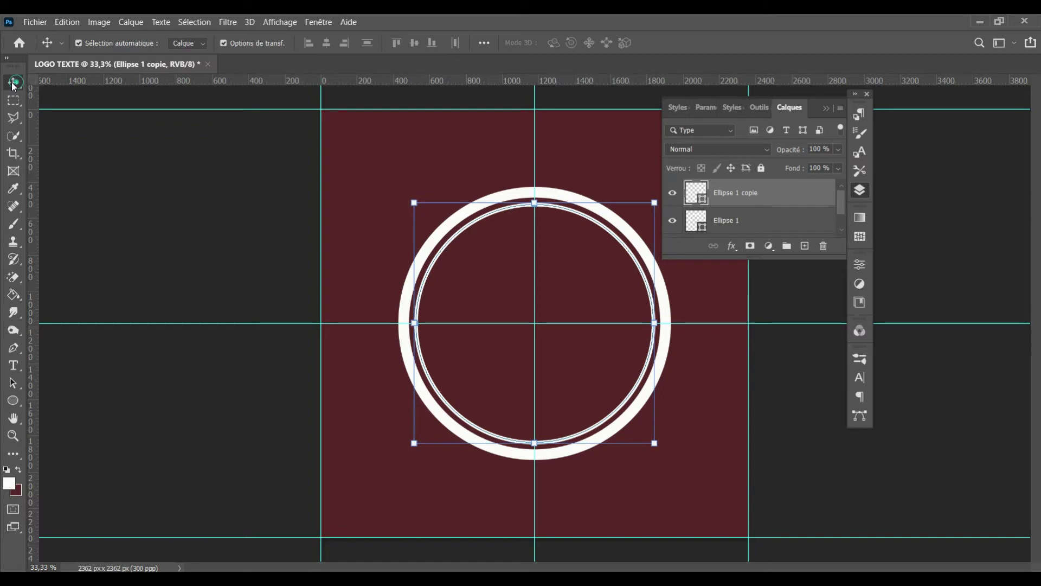
Step: Duplicate Ellipse 1 copie and shrink the new copy to 94.60% around its centre
{"action": "left_click", "coordinate": [56, 212]}
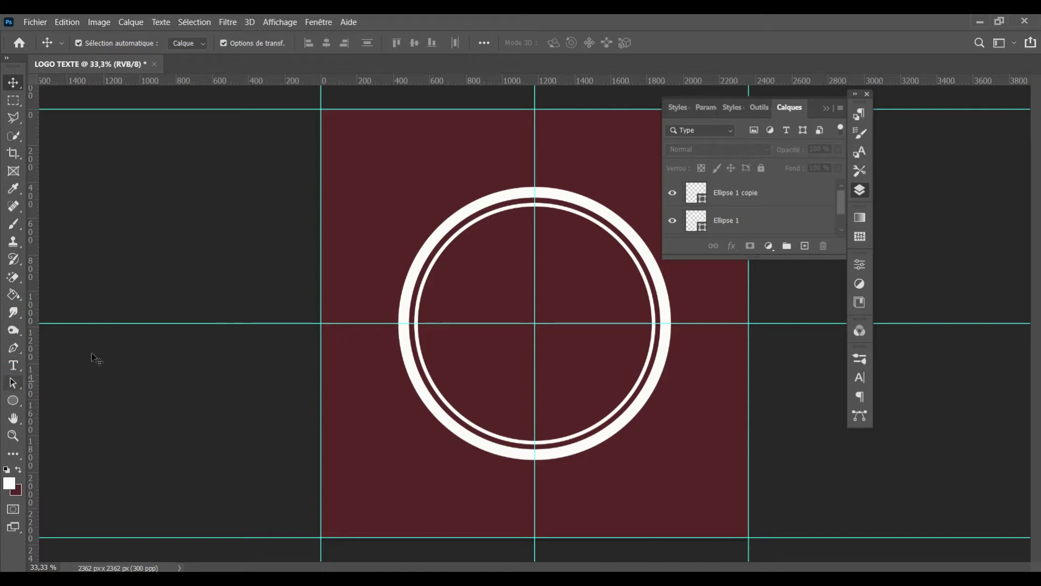
{"action": "left_click", "coordinate": [739, 191]}
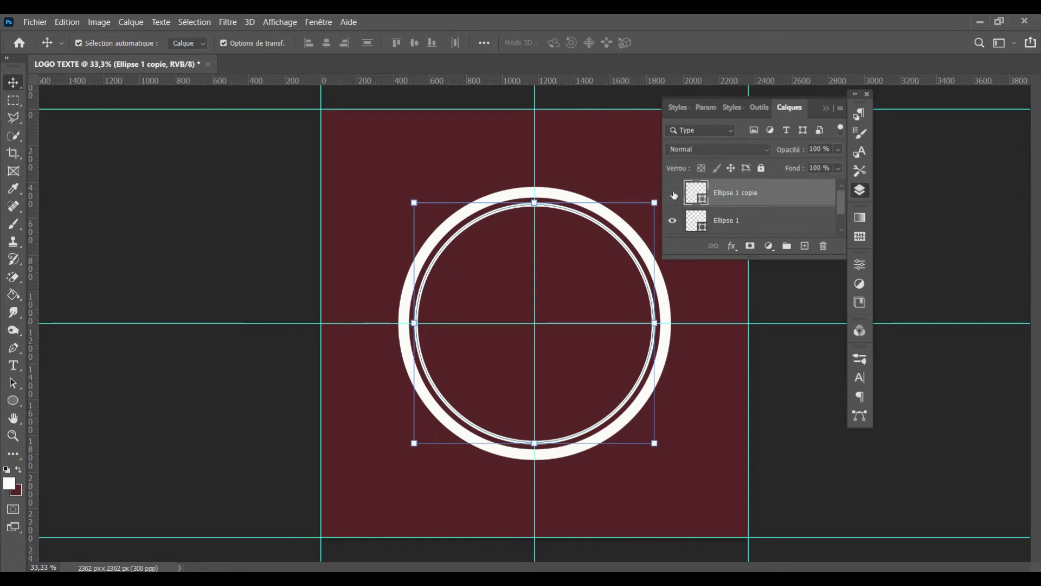
{"action": "left_click", "coordinate": [673, 193]}
{"action": "left_click", "coordinate": [673, 193]}
{"action": "key", "text": "ctrl+j"}
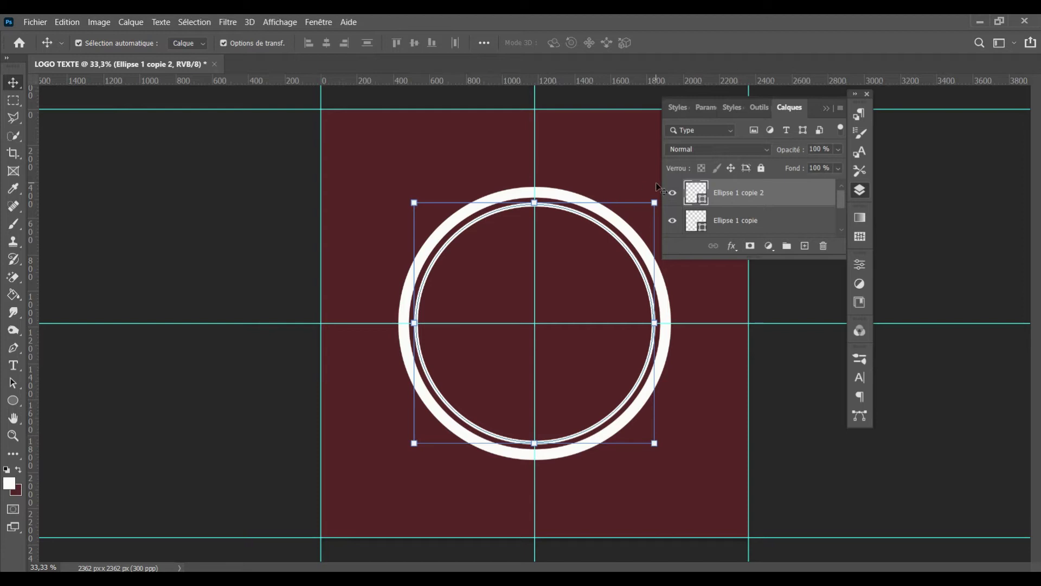
{"action": "left_click_drag", "start_coordinate": [655, 202], "coordinate": [645, 205]}
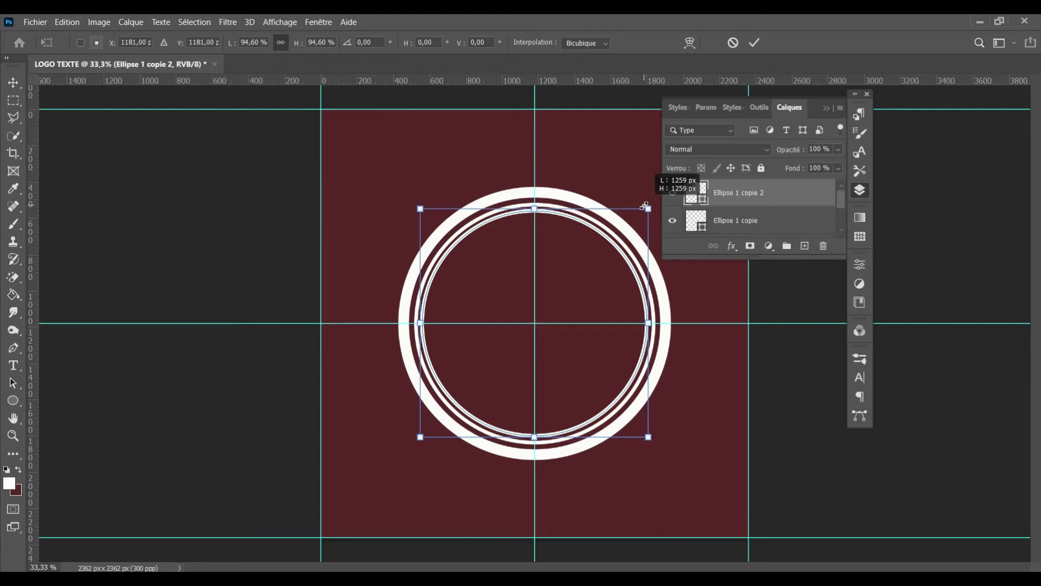
{"action": "left_click_drag", "start_coordinate": [646, 205], "coordinate": [645, 205]}
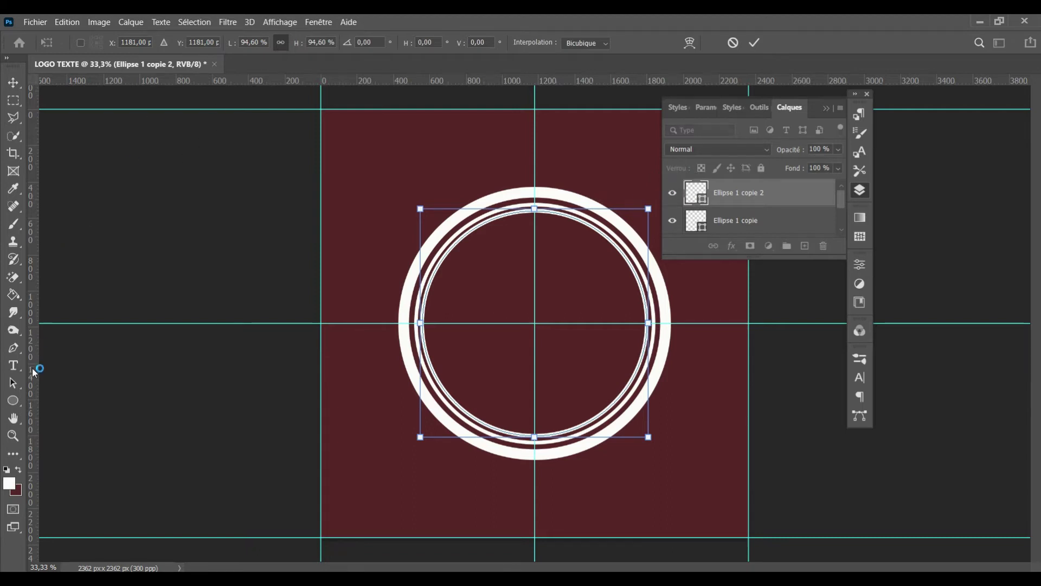
{"action": "left_click", "coordinate": [13, 401]}
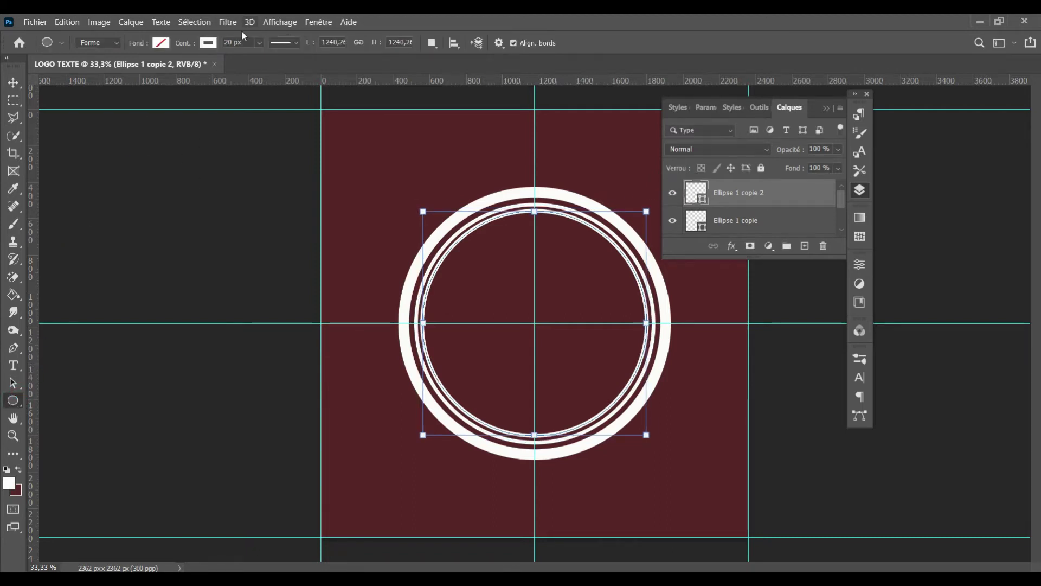
Step: Fill the innermost circle, Ellipse 1 copie 2, with yellow
{"action": "left_click", "coordinate": [161, 42]}
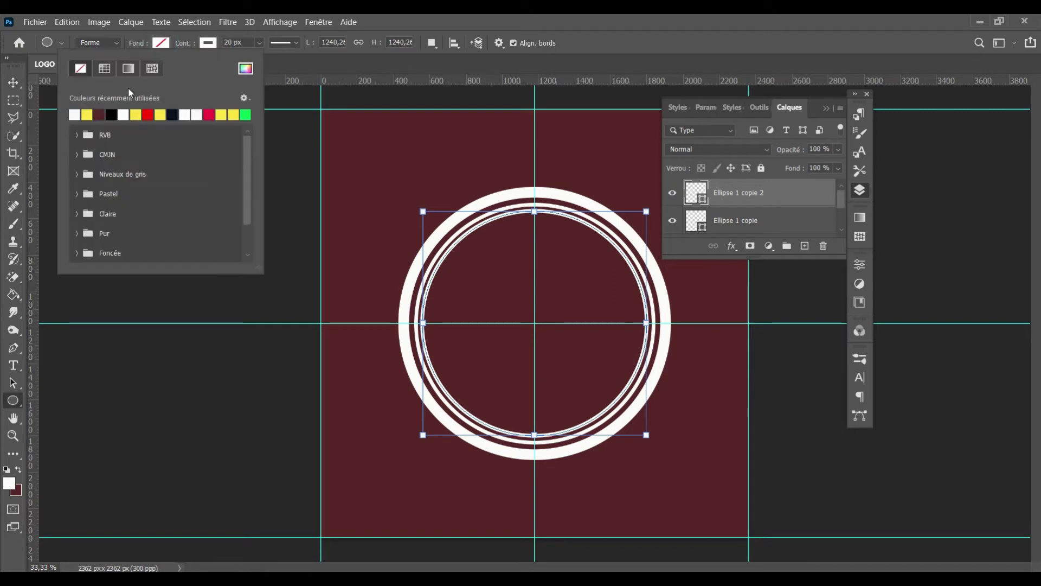
{"action": "left_click", "coordinate": [87, 114]}
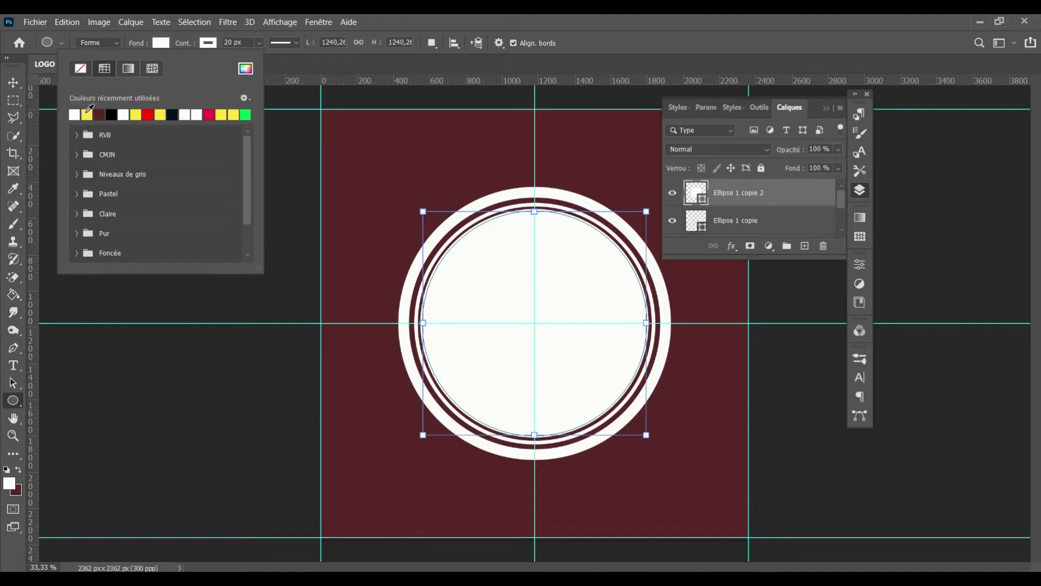
{"action": "left_click", "coordinate": [88, 113]}
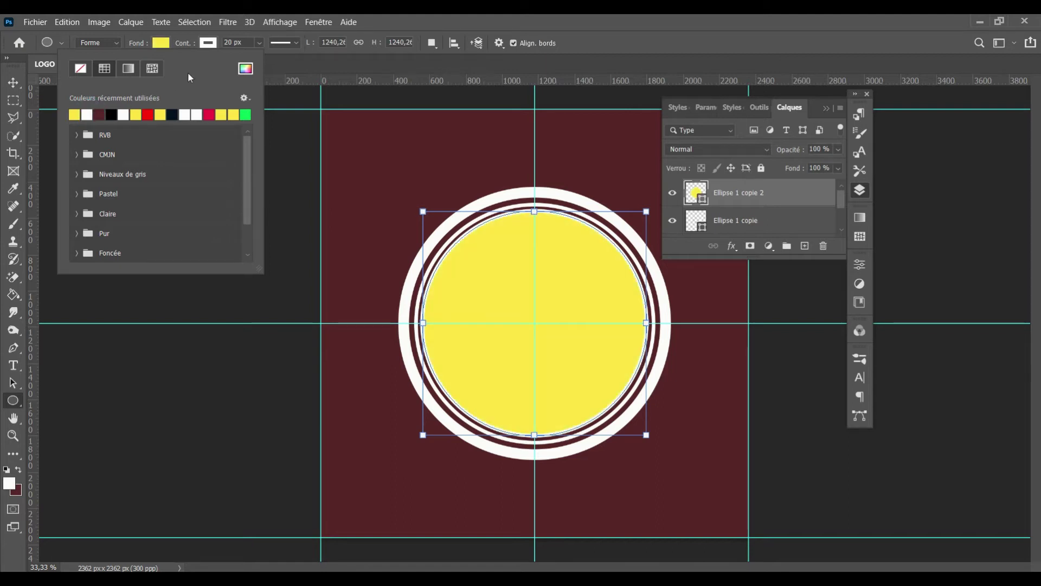
Step: Give the yellow disc a 4 px black outline
{"action": "left_click", "coordinate": [208, 43]}
{"action": "left_click", "coordinate": [209, 44]}
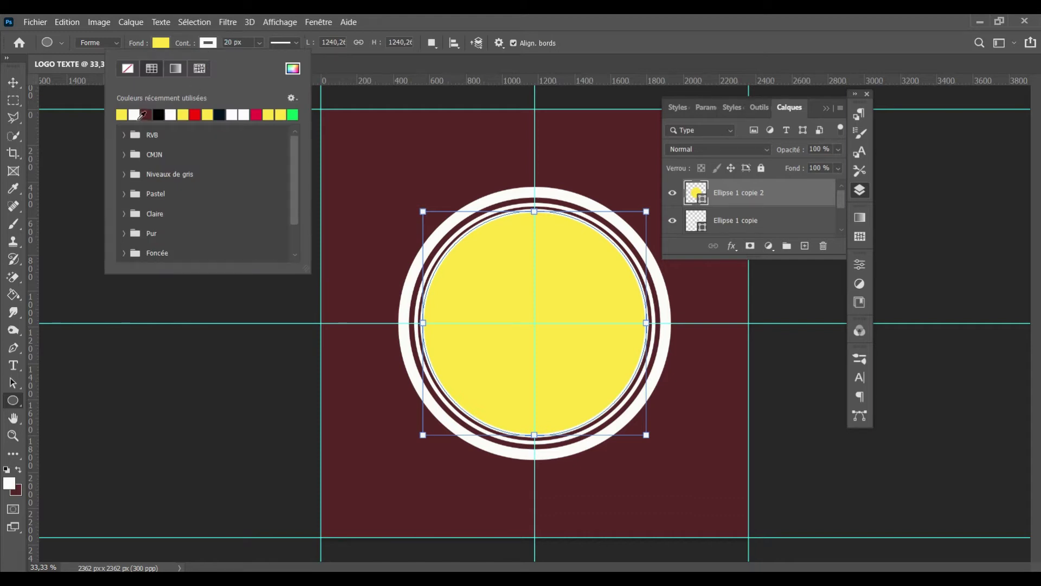
{"action": "left_click", "coordinate": [233, 43]}
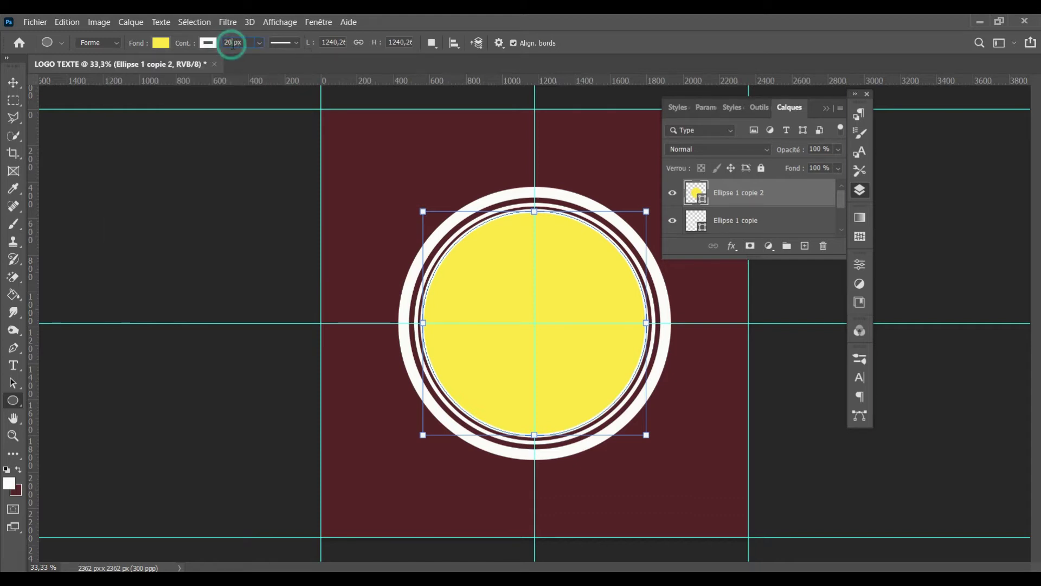
{"action": "double_click", "coordinate": [233, 43]}
{"action": "type", "text": "4"}
{"action": "key", "text": "Return"}
{"action": "left_click", "coordinate": [208, 46]}
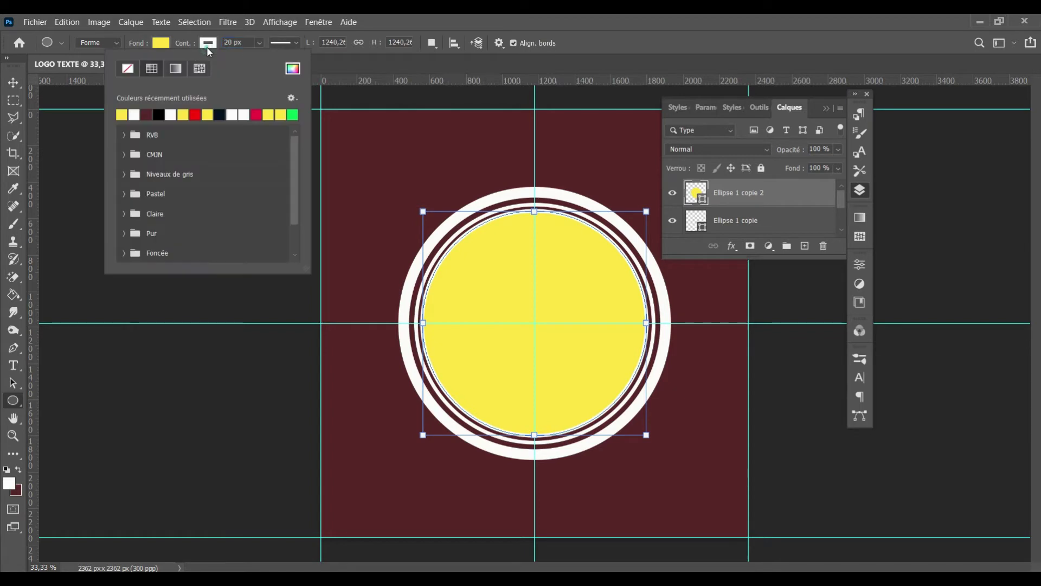
{"action": "left_click", "coordinate": [159, 114]}
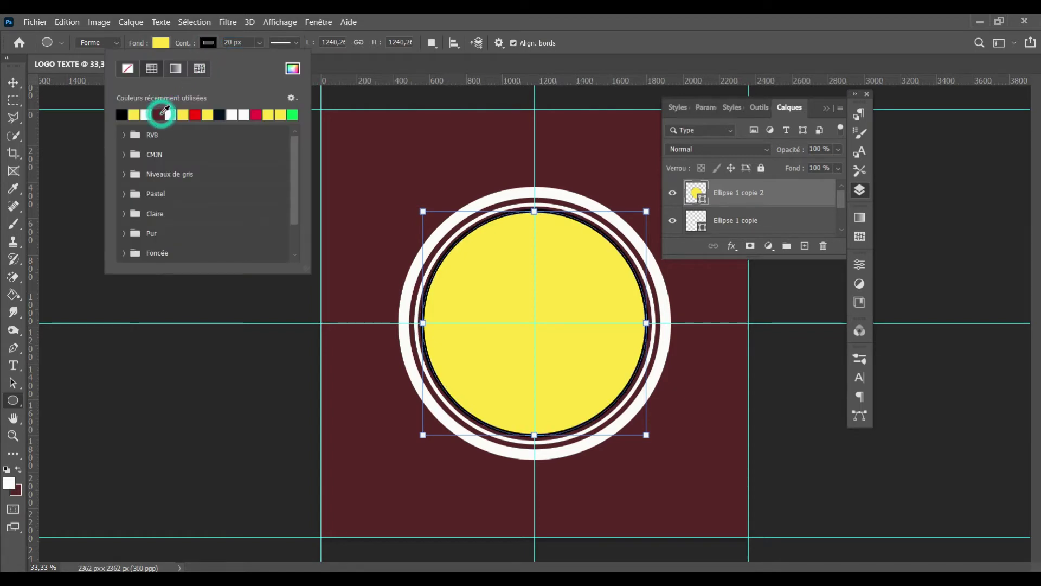
{"action": "key", "text": "v"}
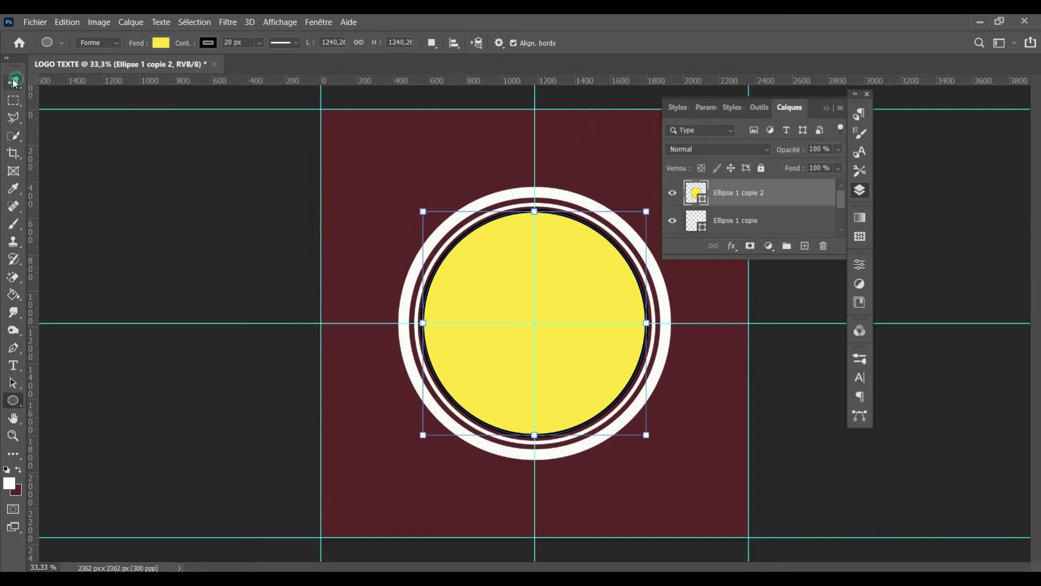
{"action": "left_click", "coordinate": [115, 161]}
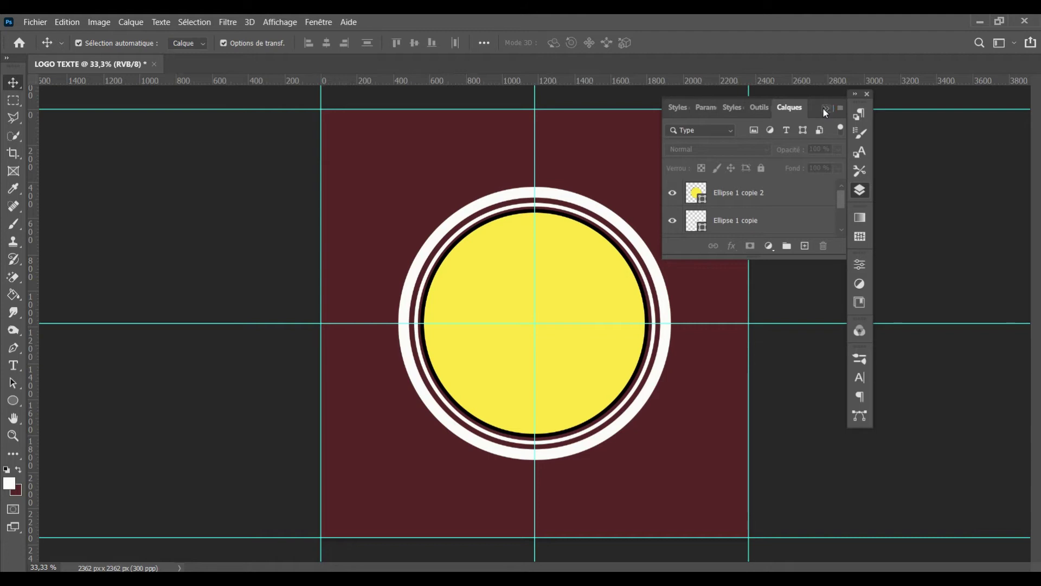
Step: Select all the Ellipse circle and ring layers together
{"action": "left_click", "coordinate": [824, 108]}
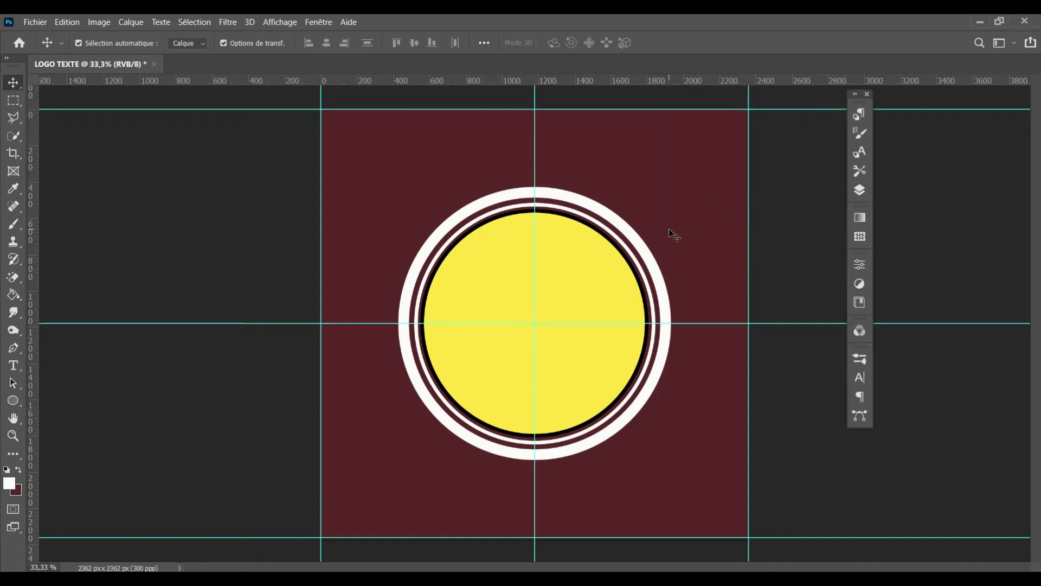
{"action": "left_click", "coordinate": [860, 191]}
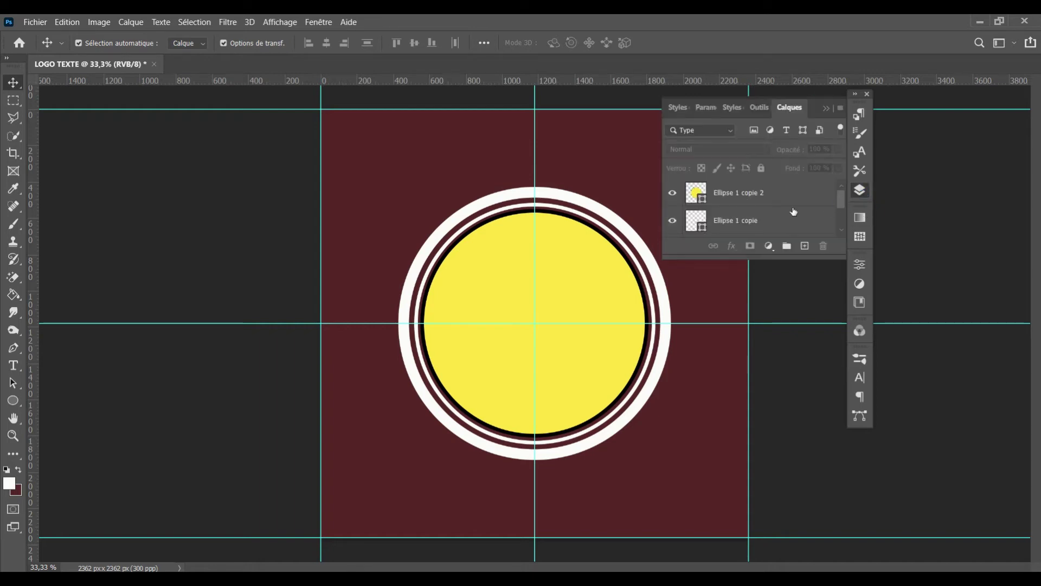
{"action": "left_click", "coordinate": [776, 198]}
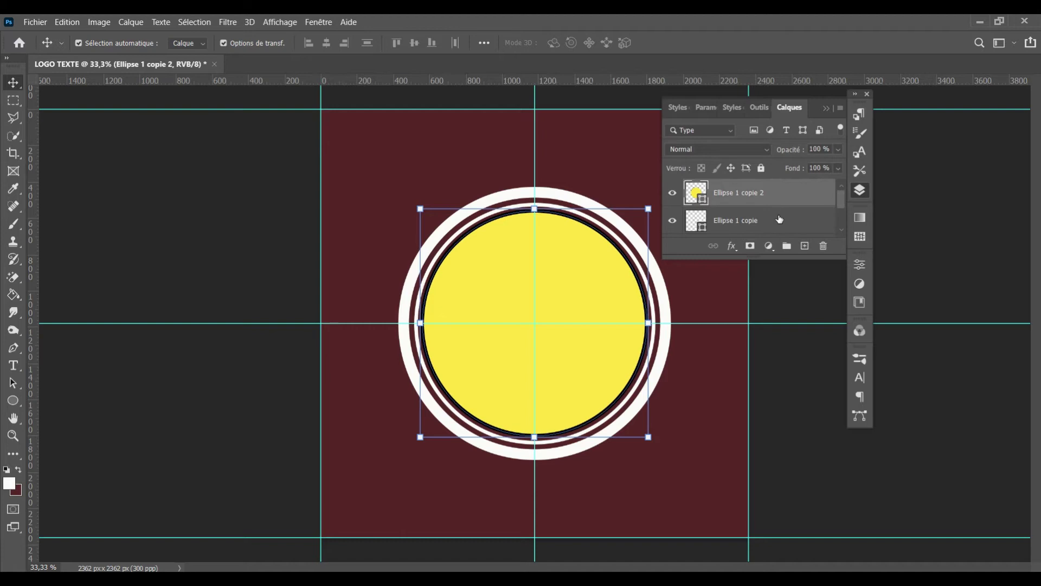
{"action": "left_click", "coordinate": [779, 221], "text": "shift"}
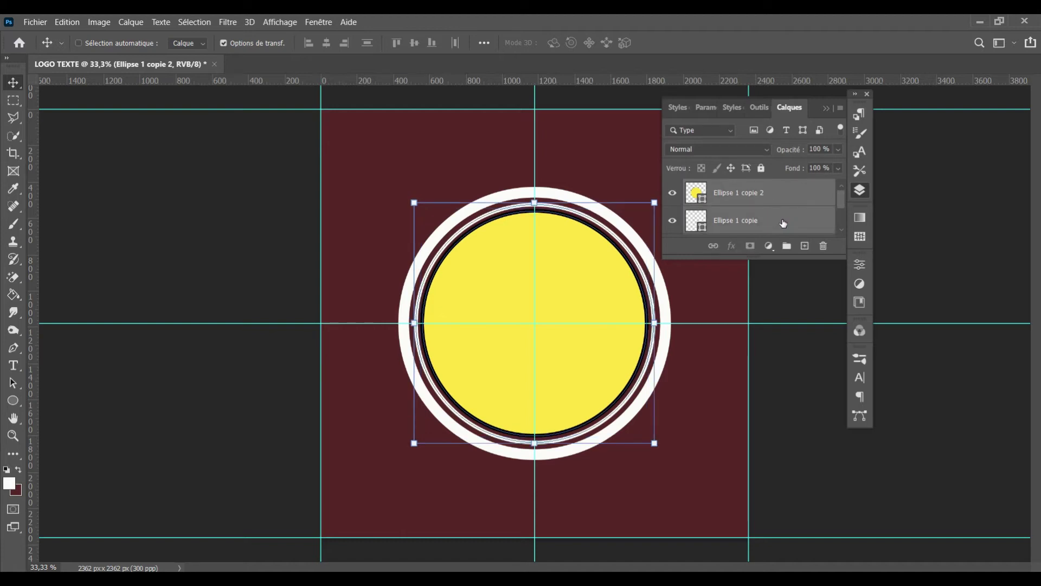
{"action": "key", "text": "h"}
{"action": "double_click", "coordinate": [783, 224]}
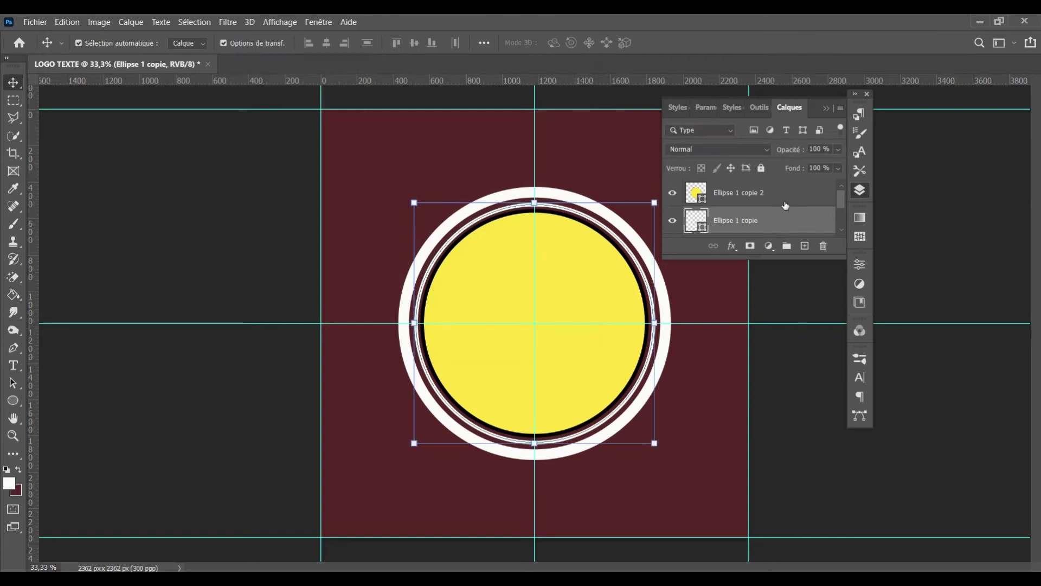
{"action": "left_click", "coordinate": [838, 185]}
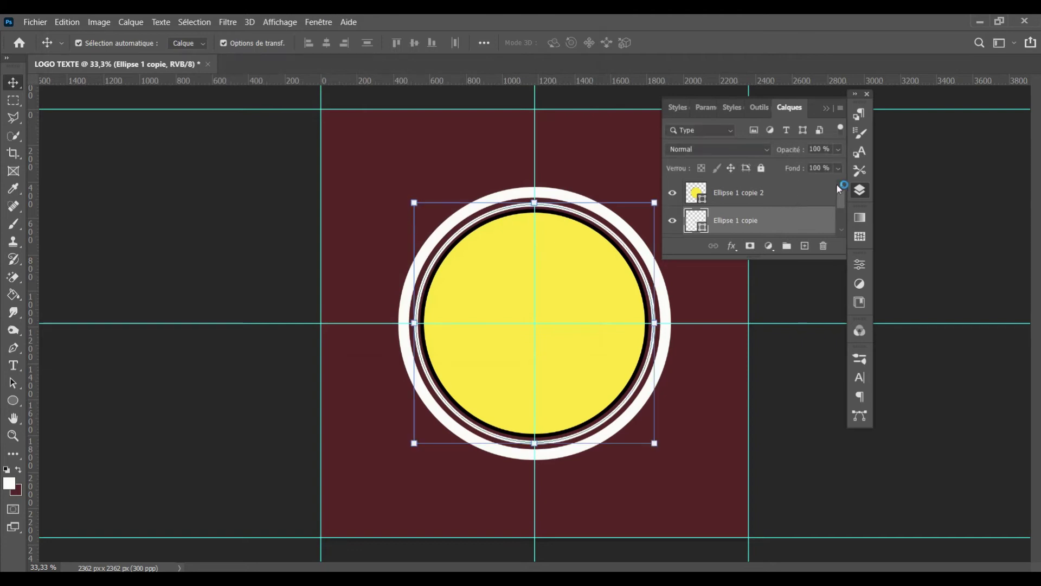
{"action": "left_click", "coordinate": [842, 228]}
{"action": "left_click", "coordinate": [762, 189]}
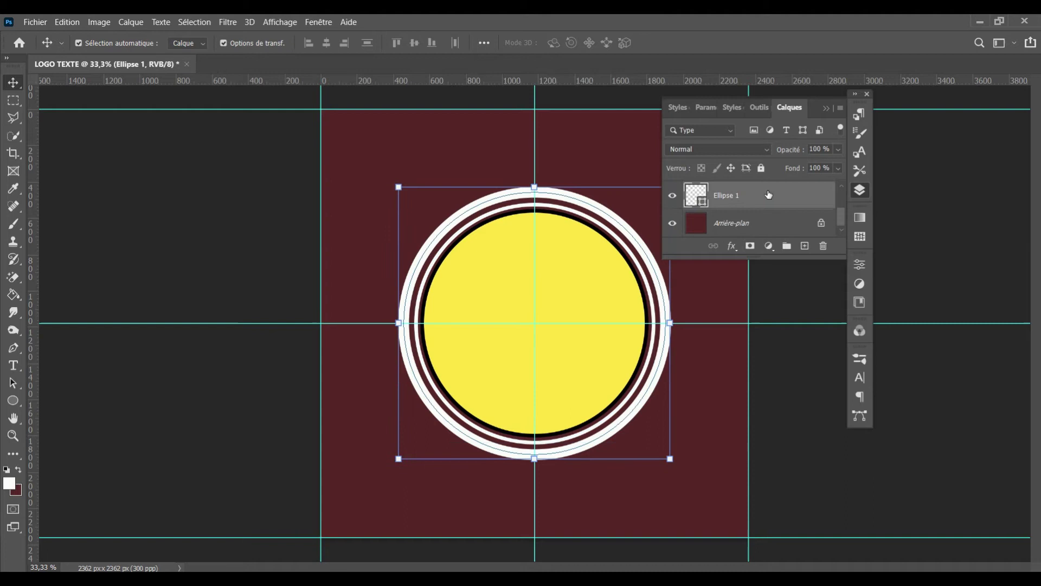
{"action": "scroll", "coordinate": [771, 194], "scroll_direction": "up", "scroll_amount": 2}
{"action": "left_click_drag", "start_coordinate": [356, 151], "coordinate": [686, 491]}
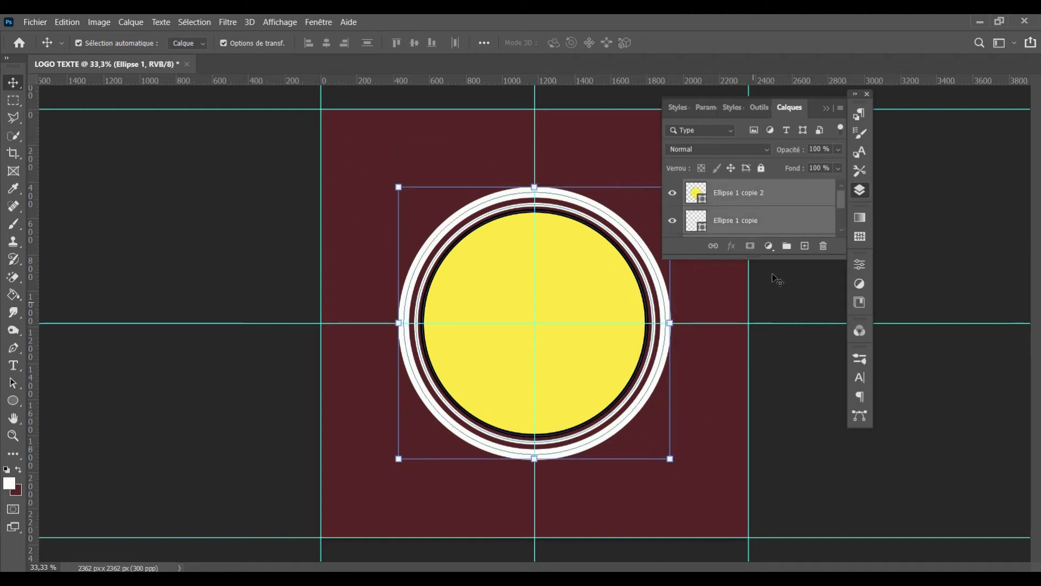
Step: Rasterize the selected circle layers and merge them into one layer
{"action": "right_click", "coordinate": [783, 204]}
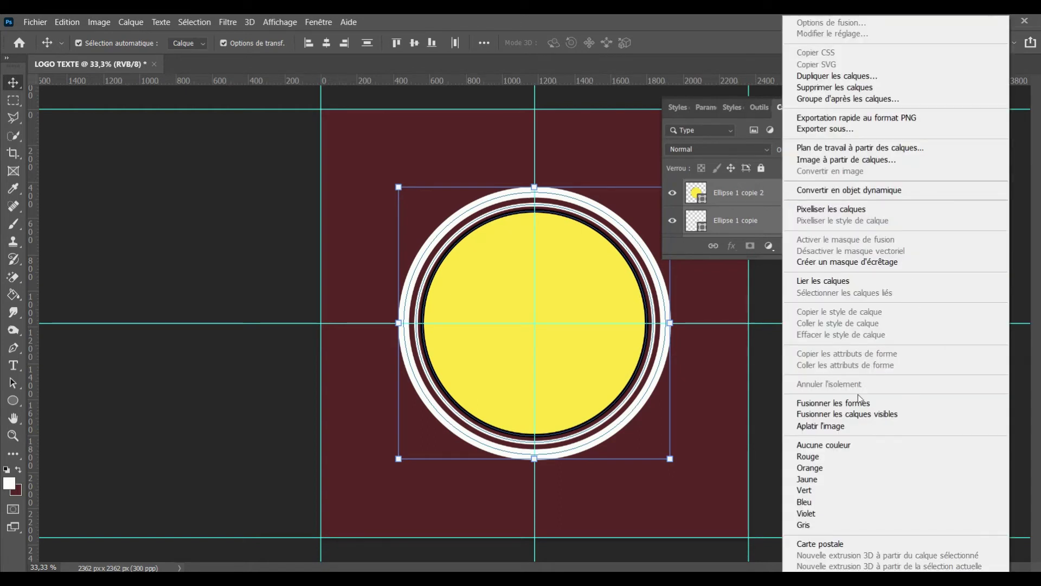
{"action": "left_click", "coordinate": [845, 404]}
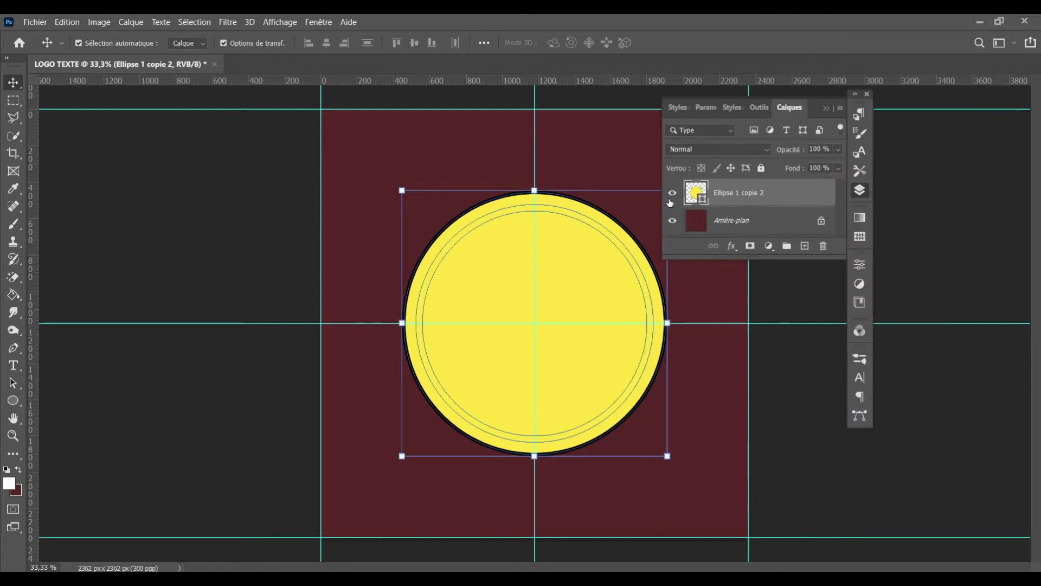
{"action": "key", "text": "ctrl+z"}
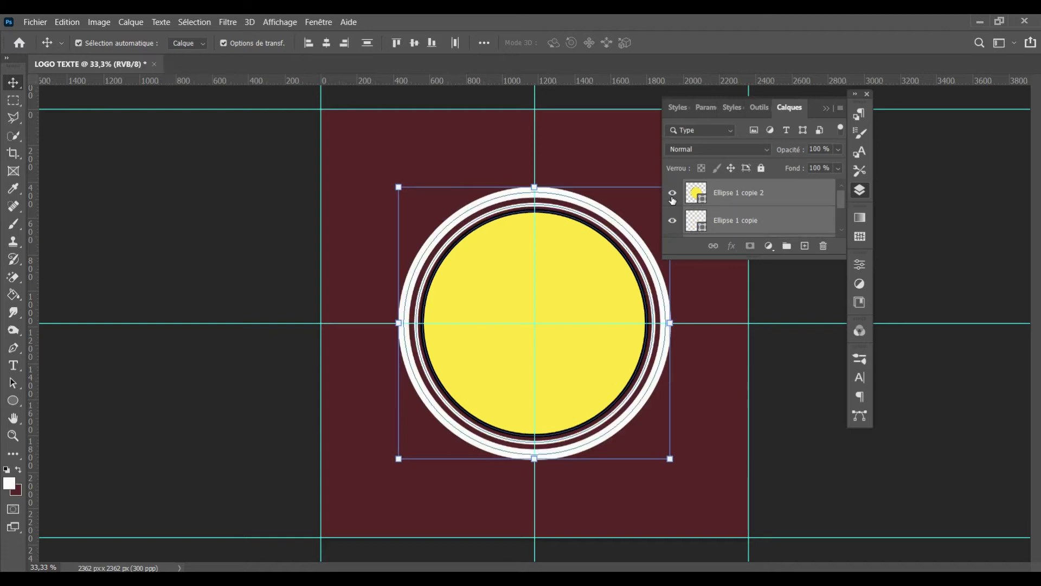
{"action": "right_click", "coordinate": [817, 206]}
{"action": "left_click", "coordinate": [874, 208]}
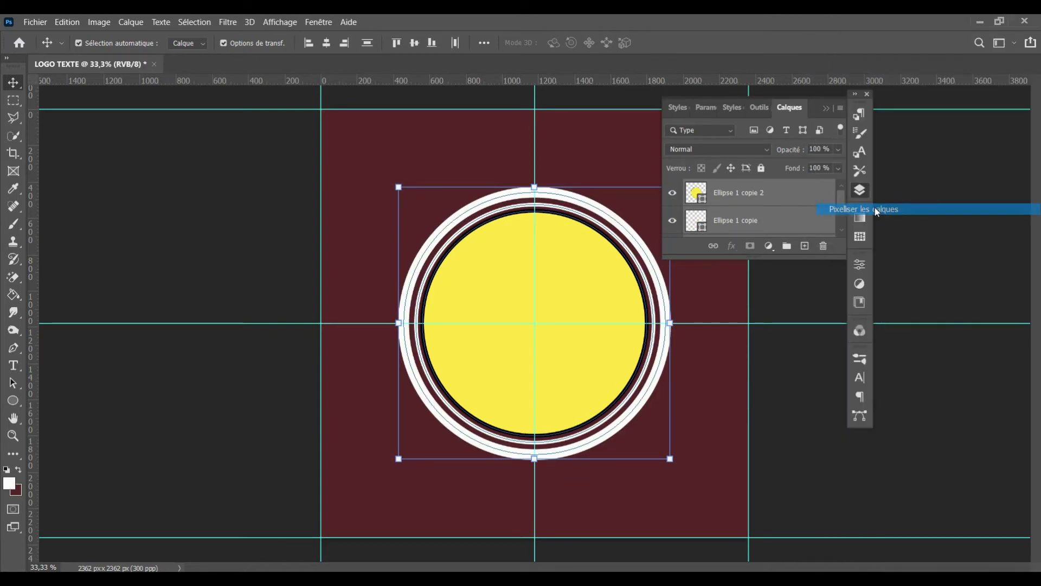
{"action": "right_click", "coordinate": [795, 205]}
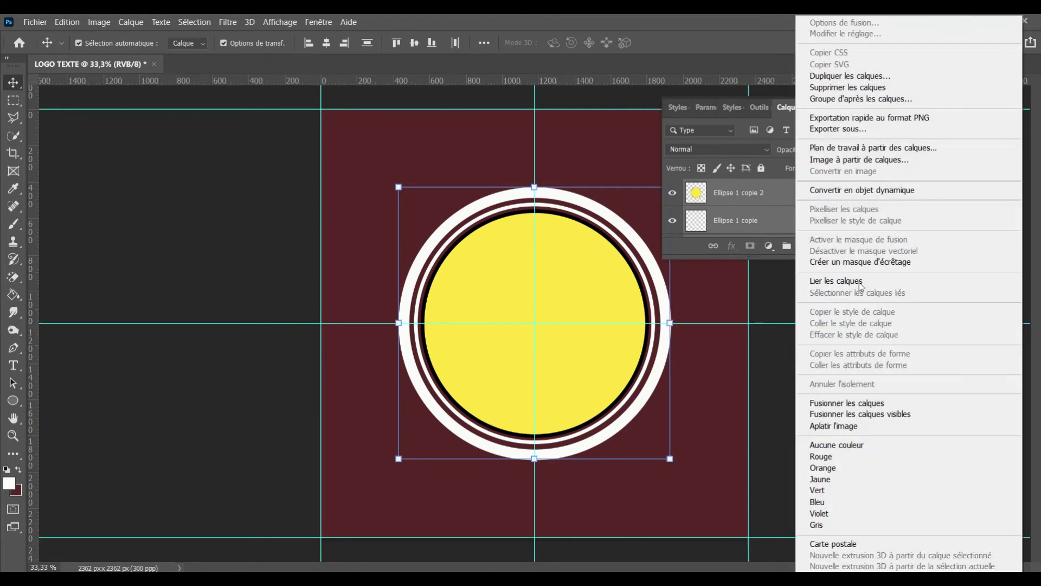
{"action": "left_click", "coordinate": [862, 403]}
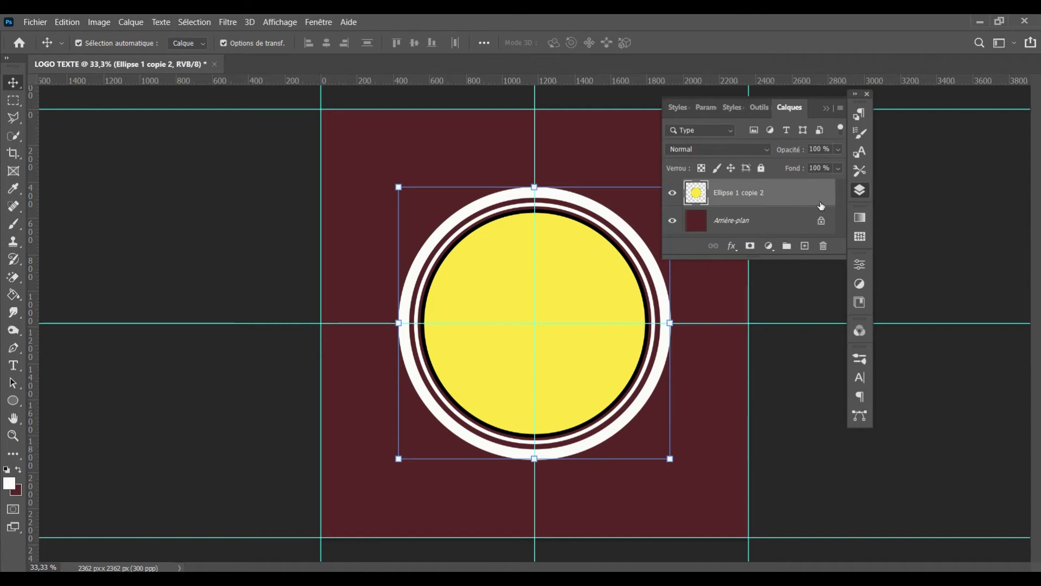
Step: Convert the merged badge layer into a smart object and reselect Ellipse 1 copie 2
{"action": "right_click", "coordinate": [727, 195]}
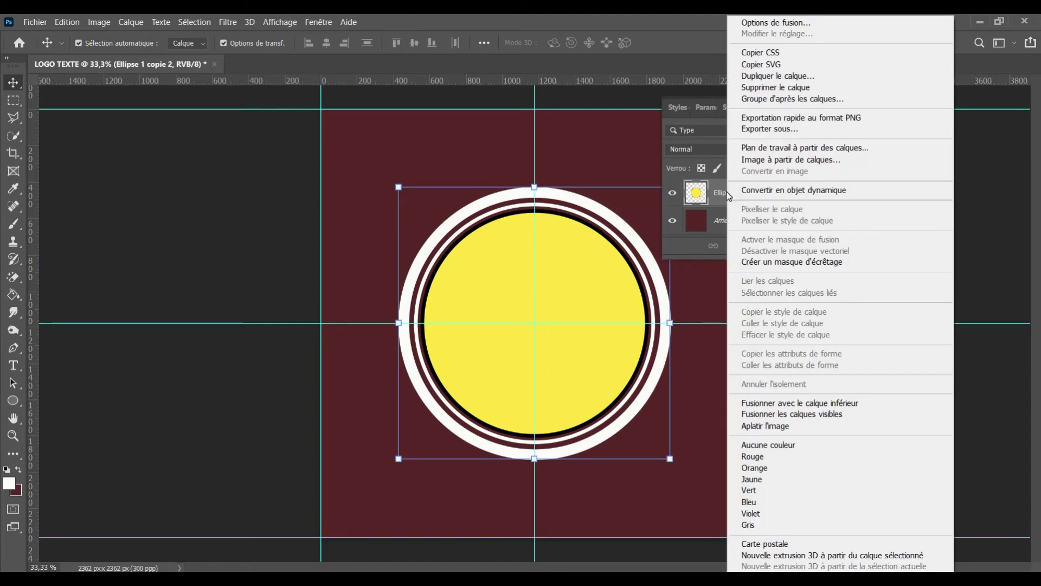
{"action": "left_click", "coordinate": [776, 191]}
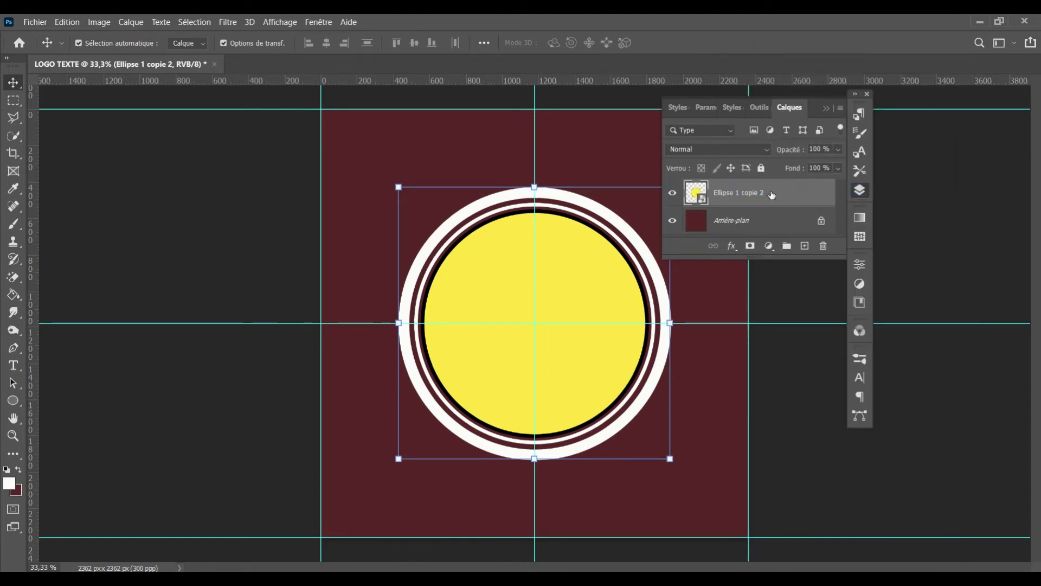
{"action": "left_click", "coordinate": [579, 166]}
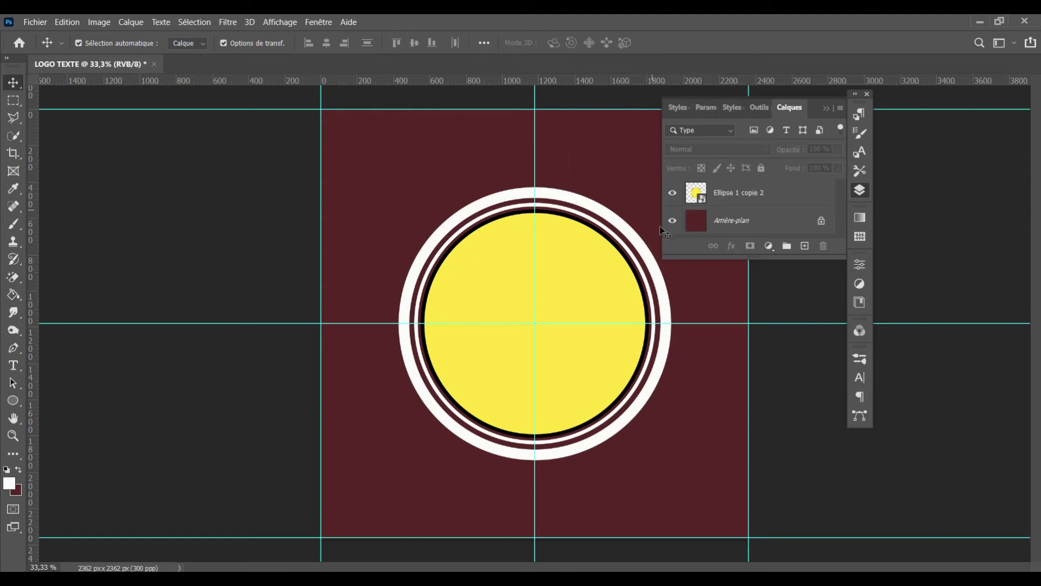
{"action": "left_click", "coordinate": [673, 193]}
{"action": "left_click", "coordinate": [762, 133]}
{"action": "left_click", "coordinate": [749, 195]}
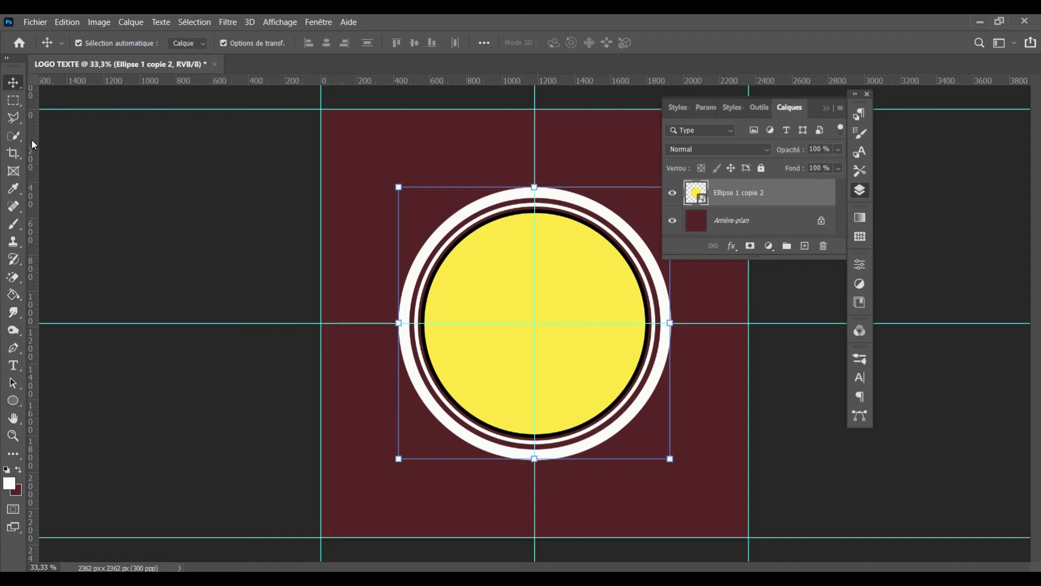
Step: Draw a circular path of about 952 × 974 px centred inside the yellow disc
{"action": "left_click", "coordinate": [13, 401]}
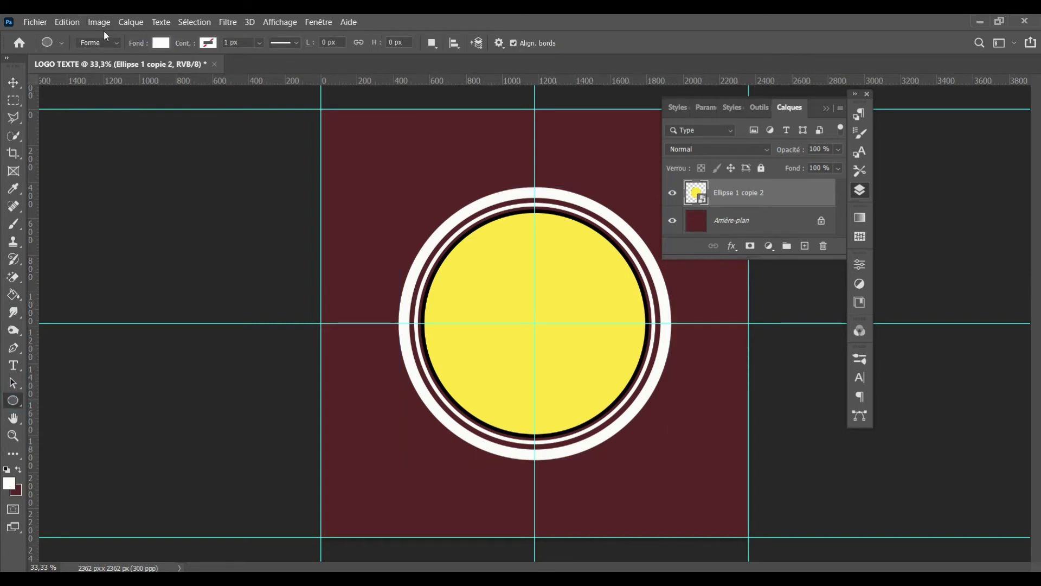
{"action": "left_click", "coordinate": [114, 44]}
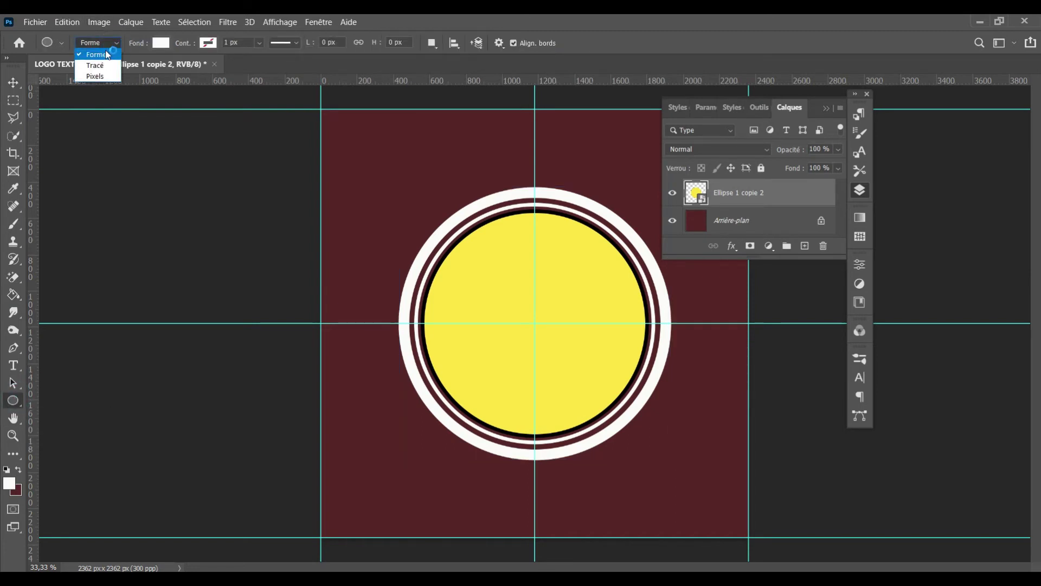
{"action": "left_click", "coordinate": [95, 66]}
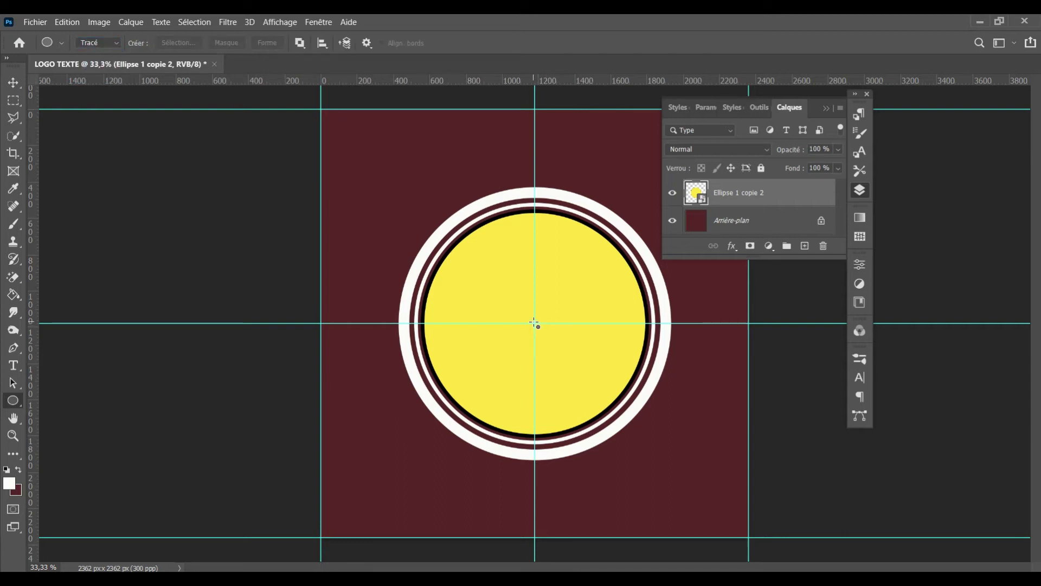
{"action": "mouse_move", "coordinate": [535, 323]}
{"action": "left_mouse_down"}
{"action": "mouse_move", "coordinate": [659, 463]}
{"action": "mouse_move", "coordinate": [685, 471]}
{"action": "mouse_move", "coordinate": [636, 427]}
{"action": "left_mouse_up"}
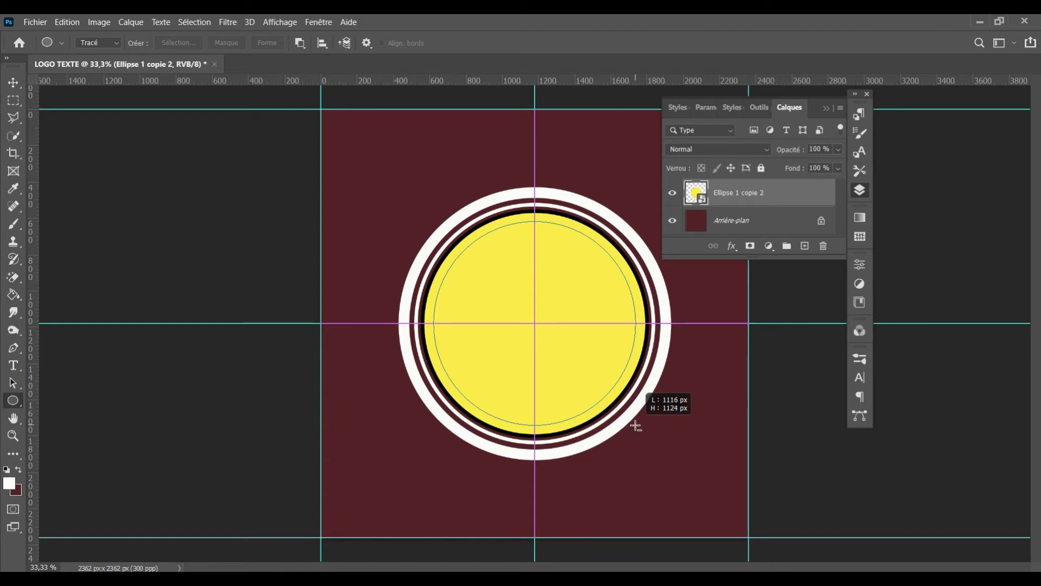
{"action": "left_click_drag", "start_coordinate": [636, 426], "coordinate": [622, 412]}
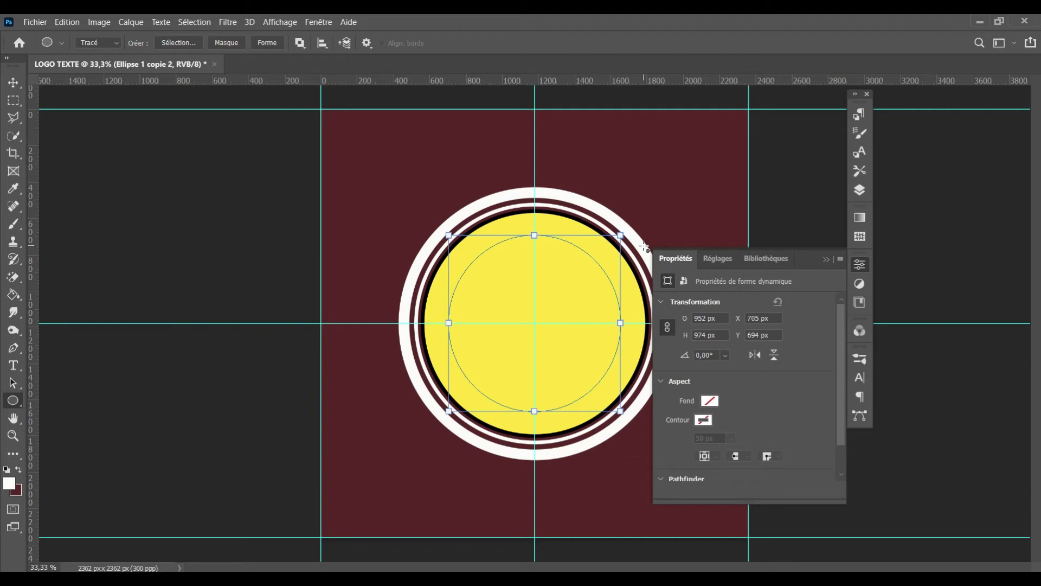
Step: Replace the placeholder with white 'TCHESSIAN NP' text along the inner circular path
{"action": "left_click", "coordinate": [15, 366]}
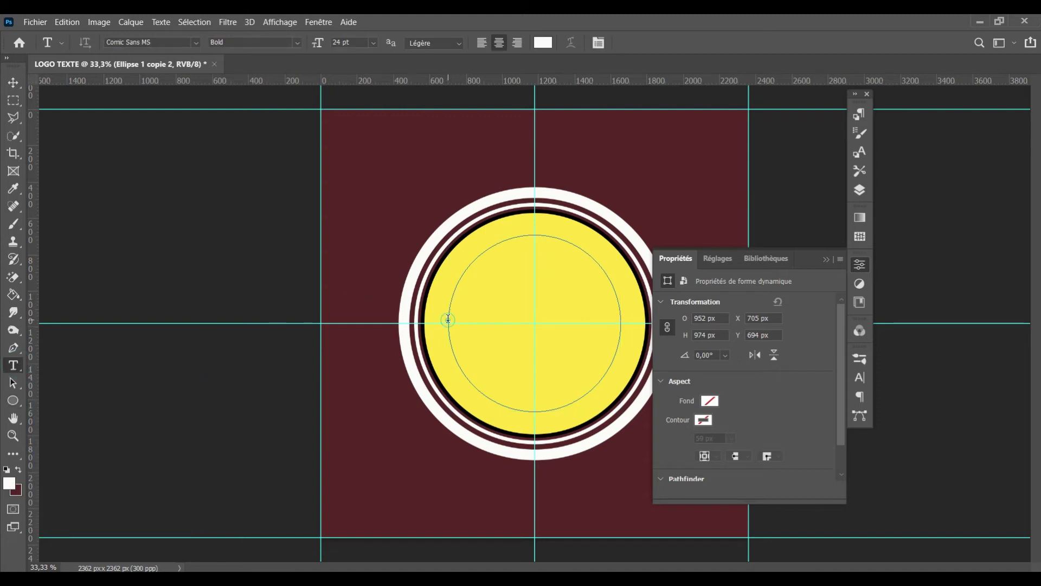
{"action": "left_click", "coordinate": [448, 318]}
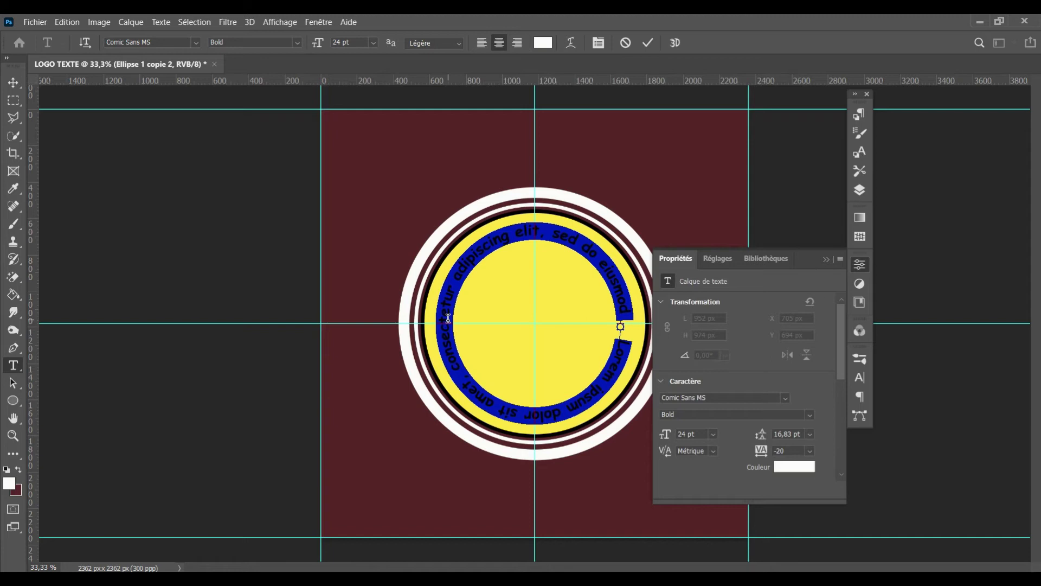
{"action": "key", "text": "BackSpace"}
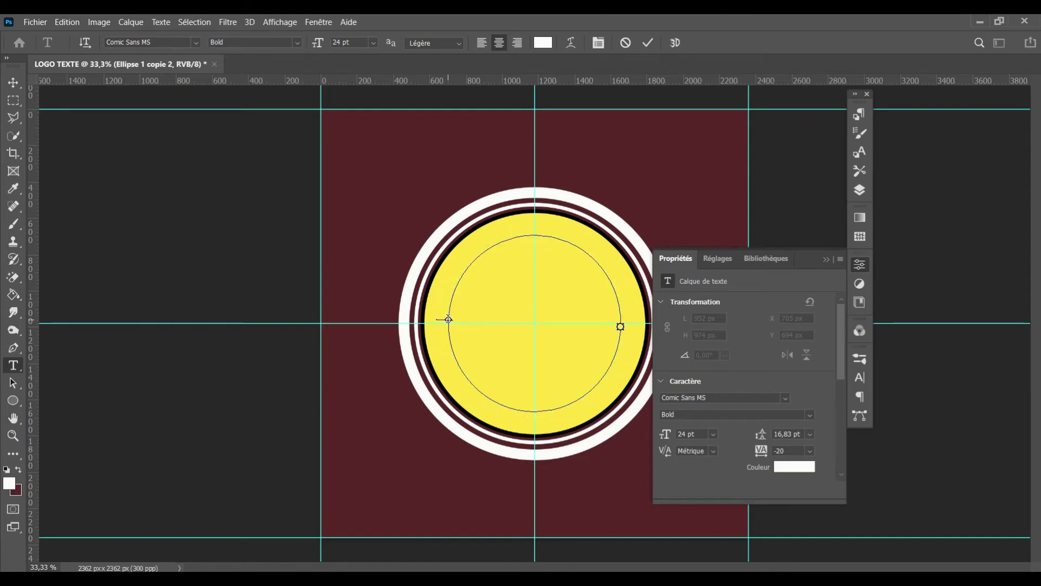
{"action": "type", "text": "ECHECS"}
{"action": "type", "text": "TCHESST"}
{"action": "type", "text": "AN"}
{"action": "type", "text": " N"}
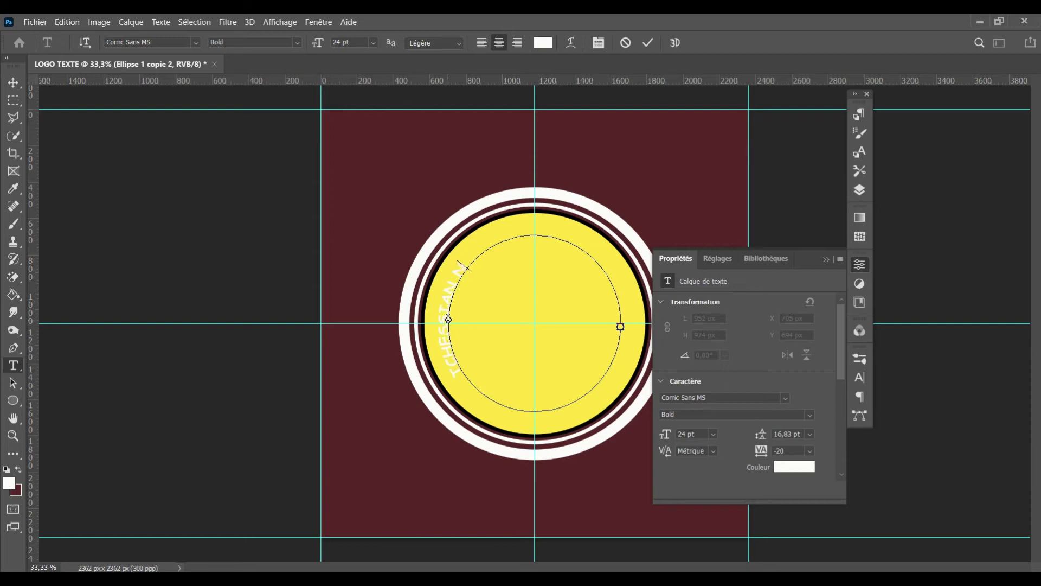
{"action": "type", "text": "B"}
Step: Drag the TCHESSIAN NP path text so it arcs upright across the circle's top
{"action": "left_click", "coordinate": [13, 384]}
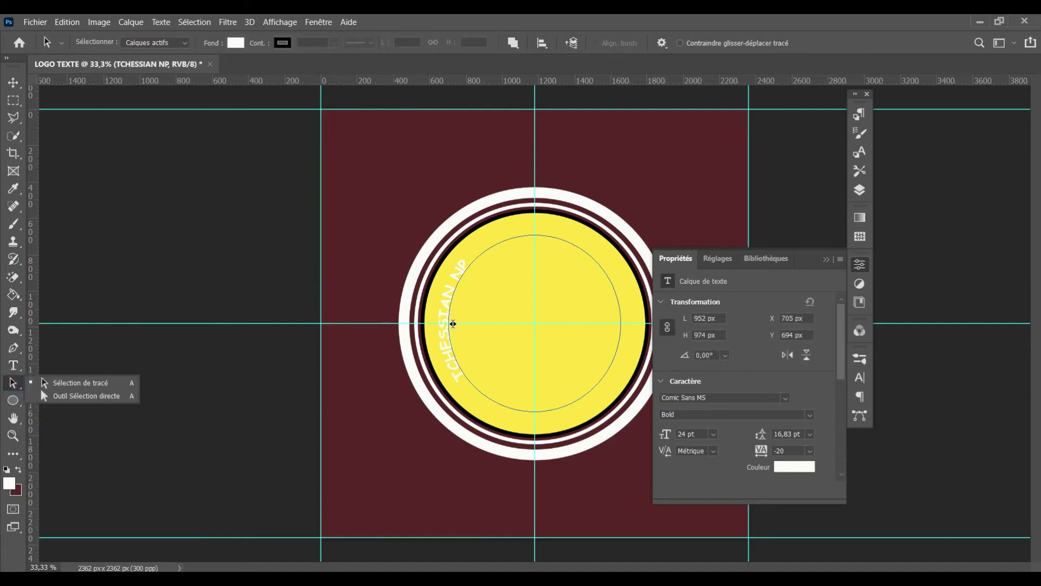
{"action": "mouse_move", "coordinate": [453, 324]}
{"action": "left_mouse_down"}
{"action": "mouse_move", "coordinate": [453, 282]}
{"action": "mouse_move", "coordinate": [479, 257]}
{"action": "left_mouse_up"}
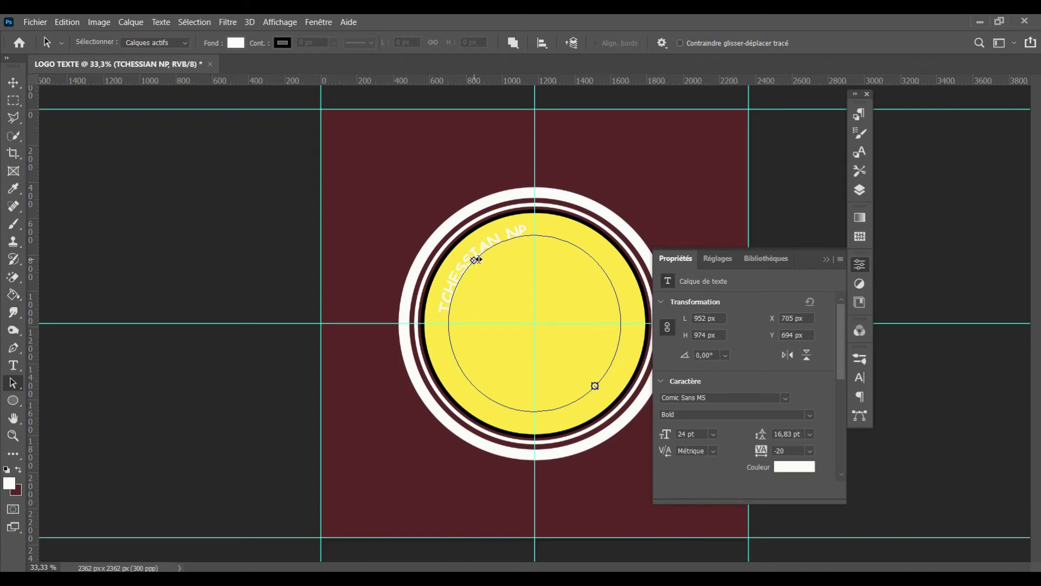
{"action": "left_click_drag", "start_coordinate": [479, 257], "coordinate": [533, 231]}
{"action": "left_click", "coordinate": [526, 262]}
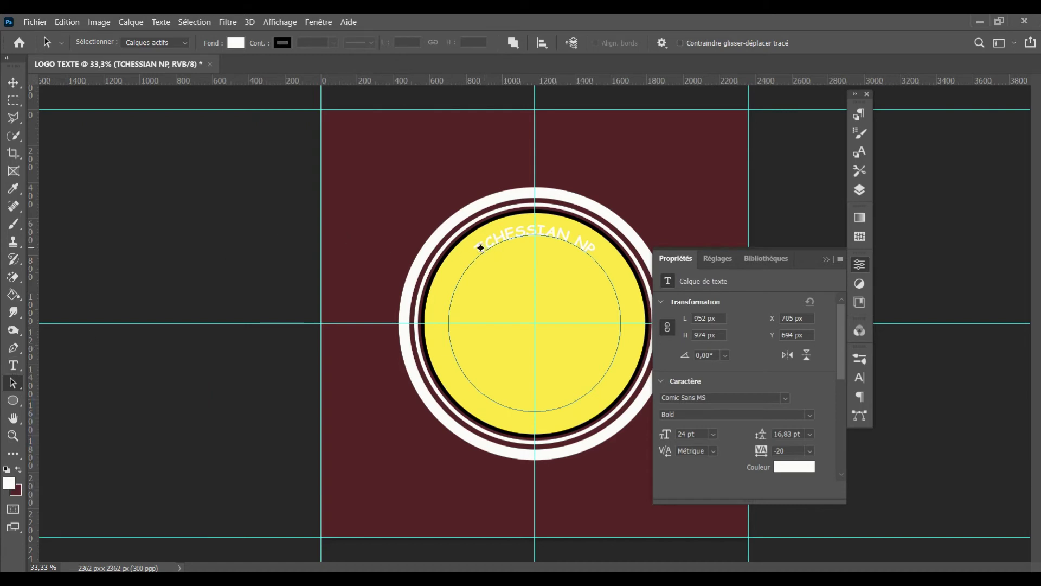
Step: Set the TCHESSIAN NP text to BigNoodleTitling at 35 pt
{"action": "left_click", "coordinate": [15, 369]}
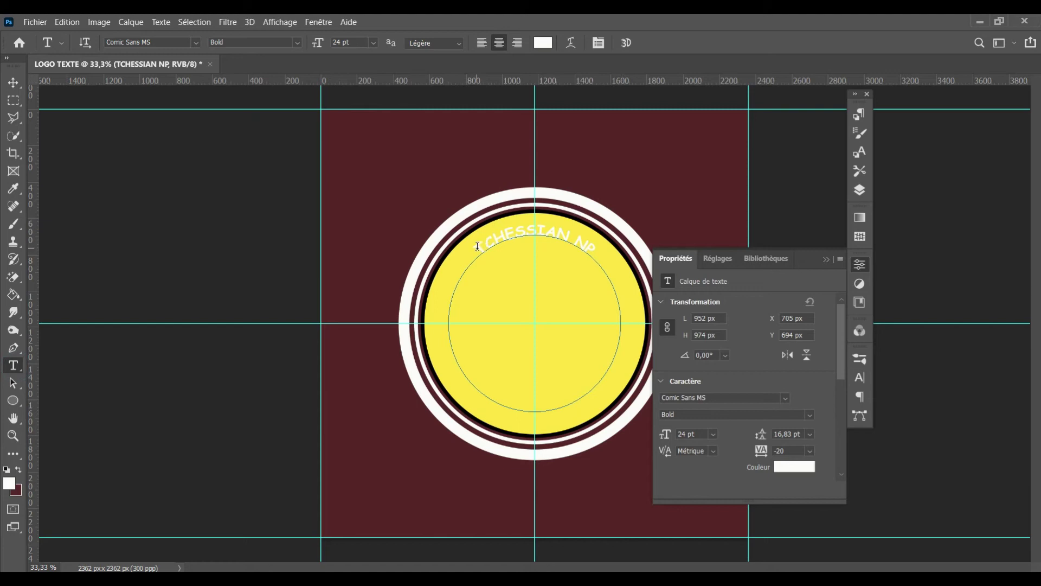
{"action": "left_click_drag", "start_coordinate": [476, 248], "coordinate": [641, 259]}
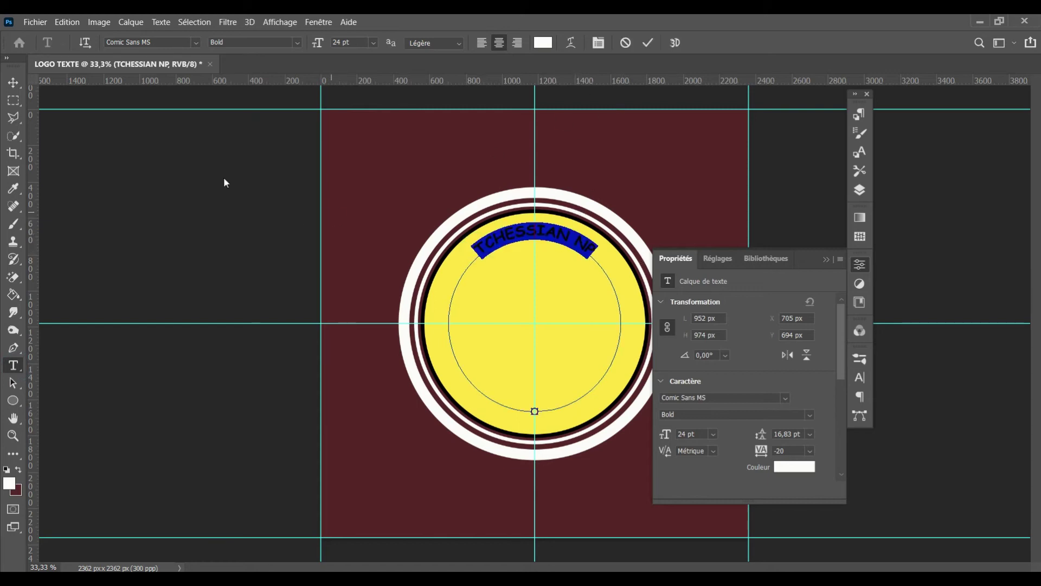
{"action": "left_click", "coordinate": [162, 42]}
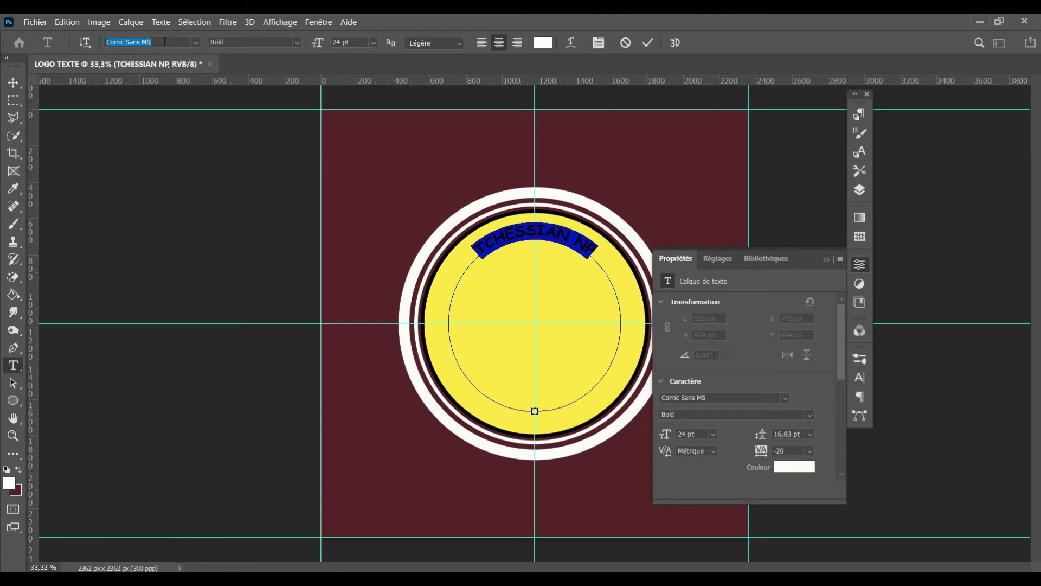
{"action": "left_click", "coordinate": [195, 42]}
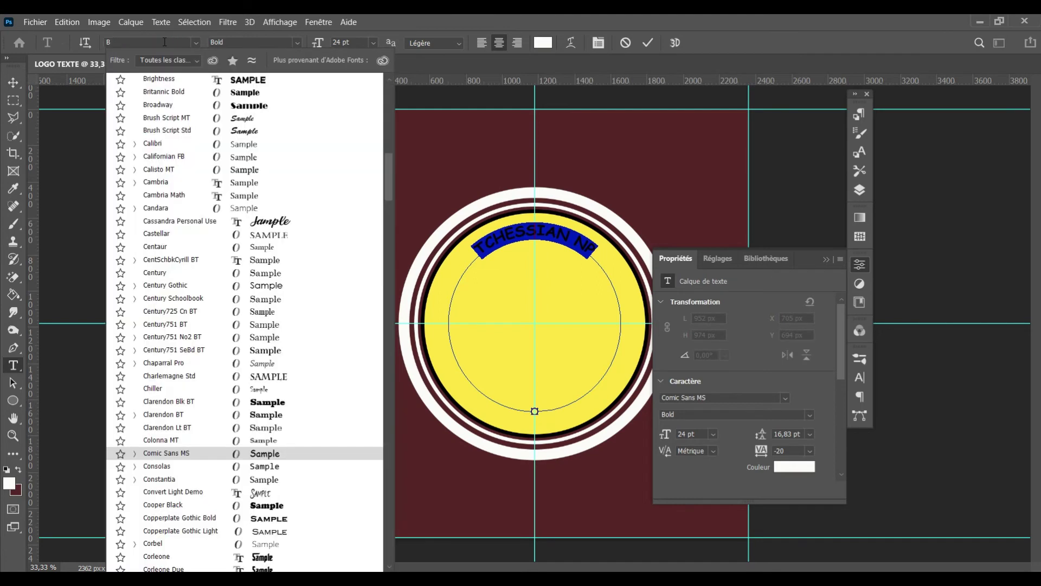
{"action": "type", "text": "BiG"}
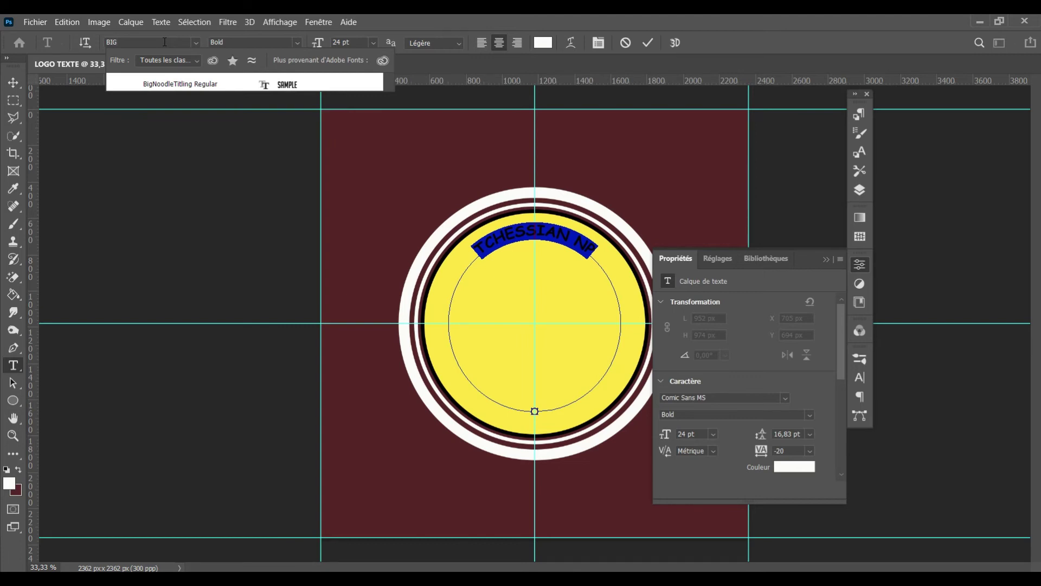
{"action": "left_click", "coordinate": [179, 87]}
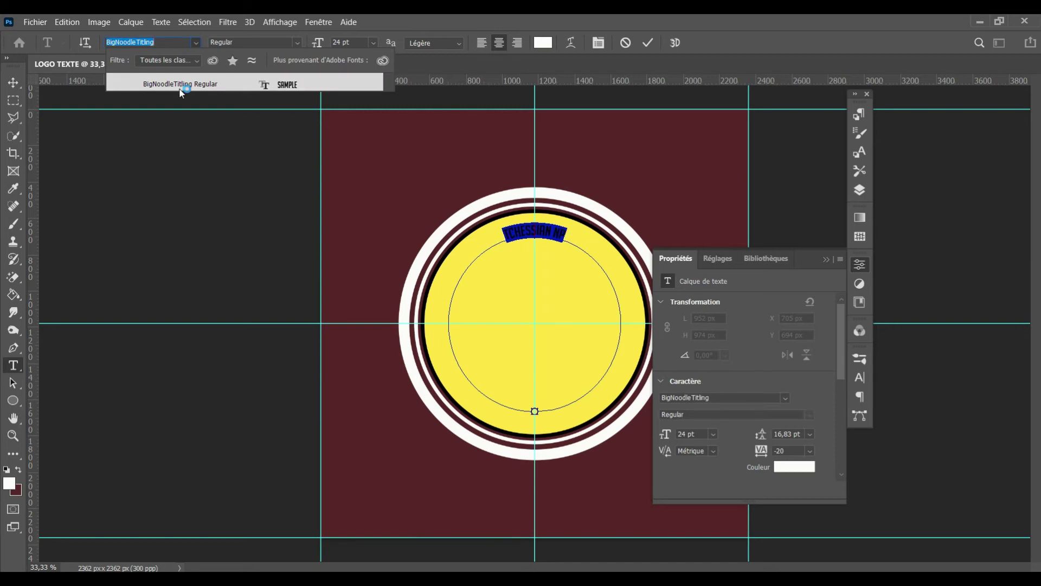
{"action": "left_click", "coordinate": [182, 88]}
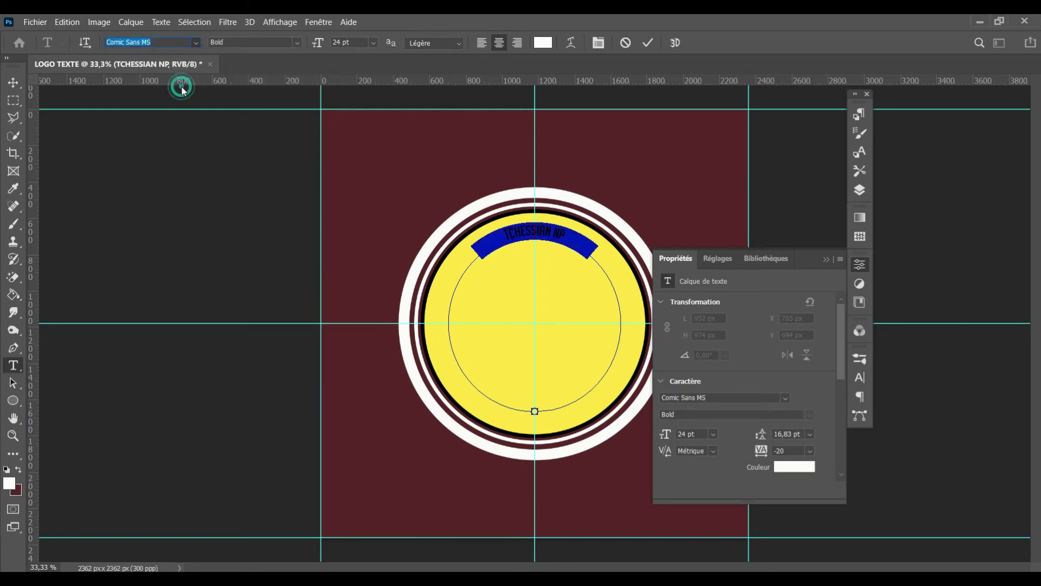
{"action": "double_click", "coordinate": [337, 43]}
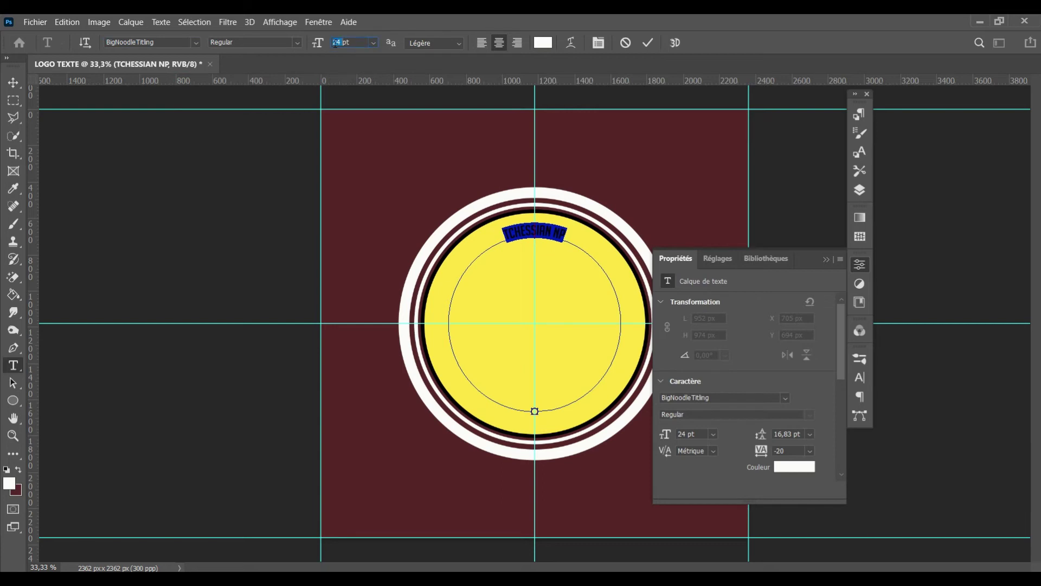
{"action": "key", "text": "Up"}
{"action": "key", "text": "Up"}
{"action": "key", "text": "Up"}
{"action": "key", "text": "Up"}
{"action": "key", "text": "Up"}
{"action": "key", "text": "Up"}
{"action": "key", "text": "Up"}
{"action": "key", "text": "Up"}
{"action": "key", "text": "Up"}
{"action": "key", "text": "Up"}
{"action": "key", "text": "Up"}
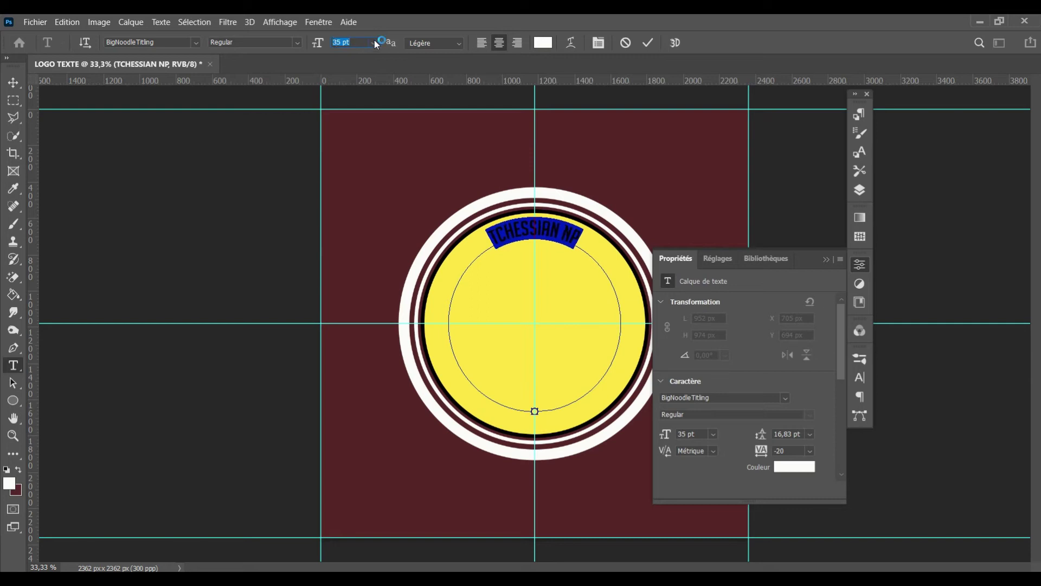
Step: Colour the text maroon 572626, sampled from the background, and commit it
{"action": "left_click", "coordinate": [546, 43]}
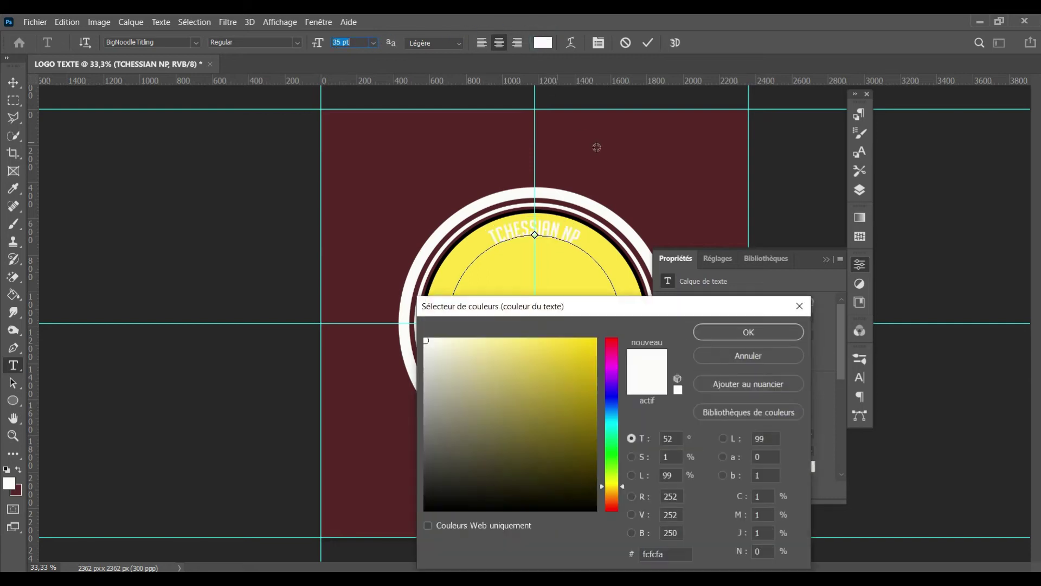
{"action": "left_click", "coordinate": [635, 168]}
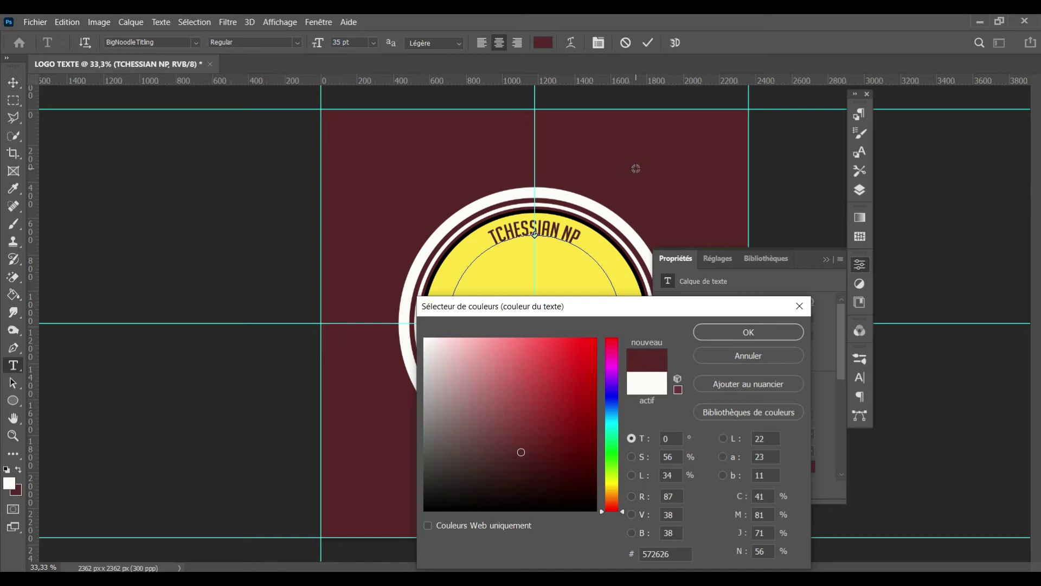
{"action": "left_click", "coordinate": [747, 336]}
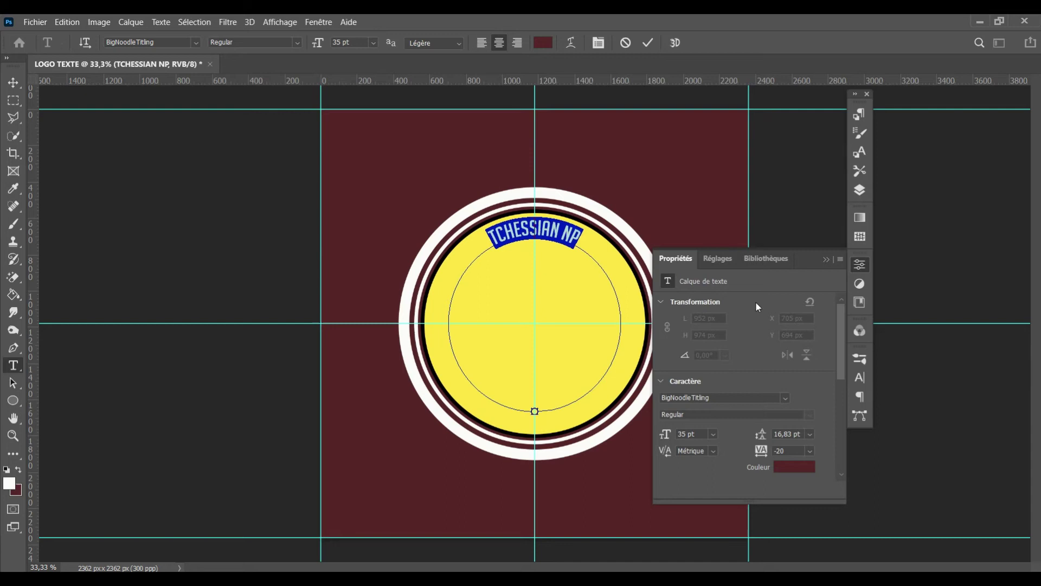
{"action": "left_click", "coordinate": [648, 43]}
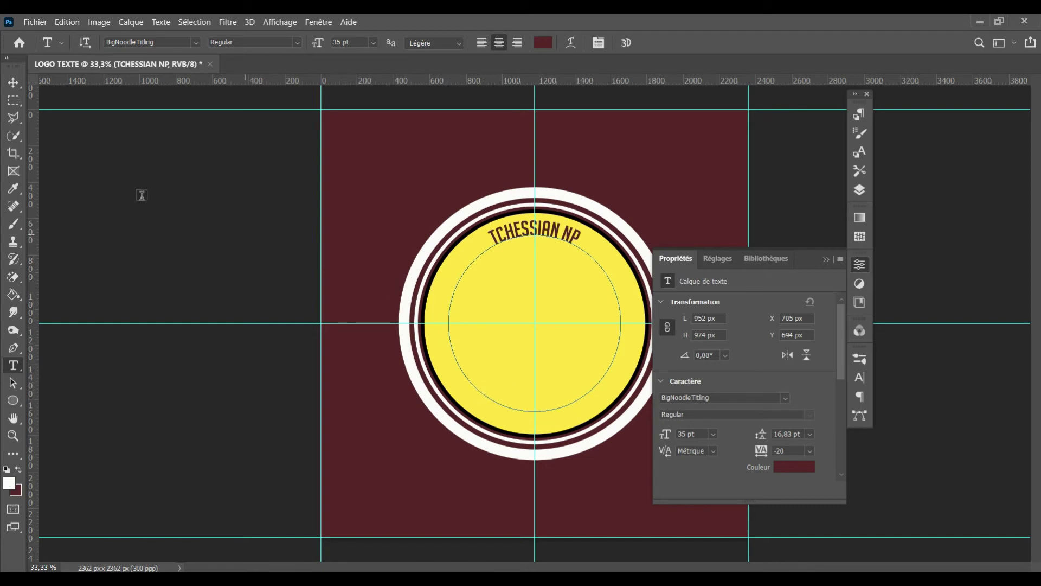
Step: Reselect the TCHESSIAN NP text and change its font to Arial Rounded MT Bold
{"action": "left_click", "coordinate": [12, 85]}
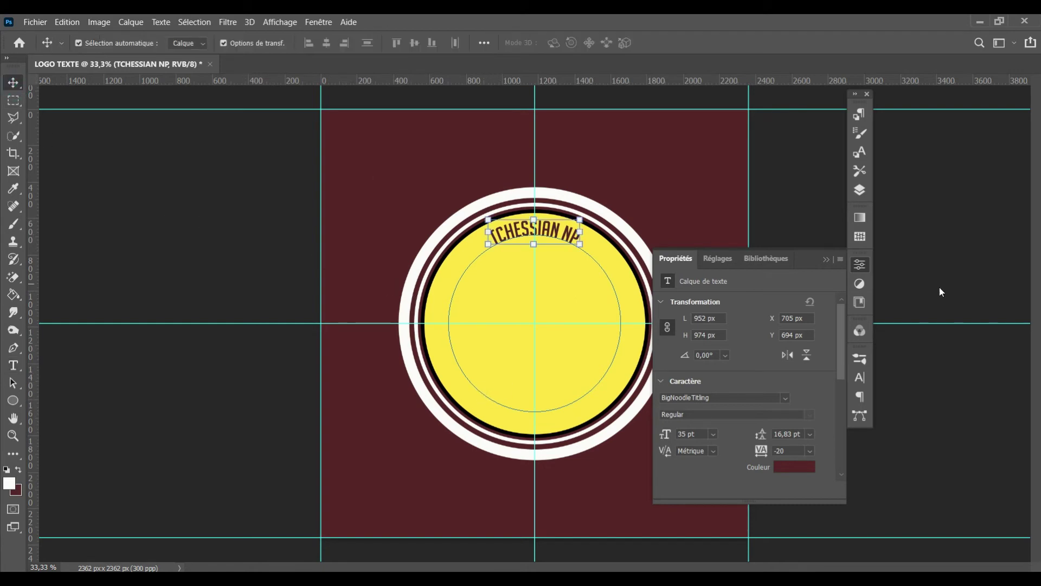
{"action": "left_click", "coordinate": [822, 219]}
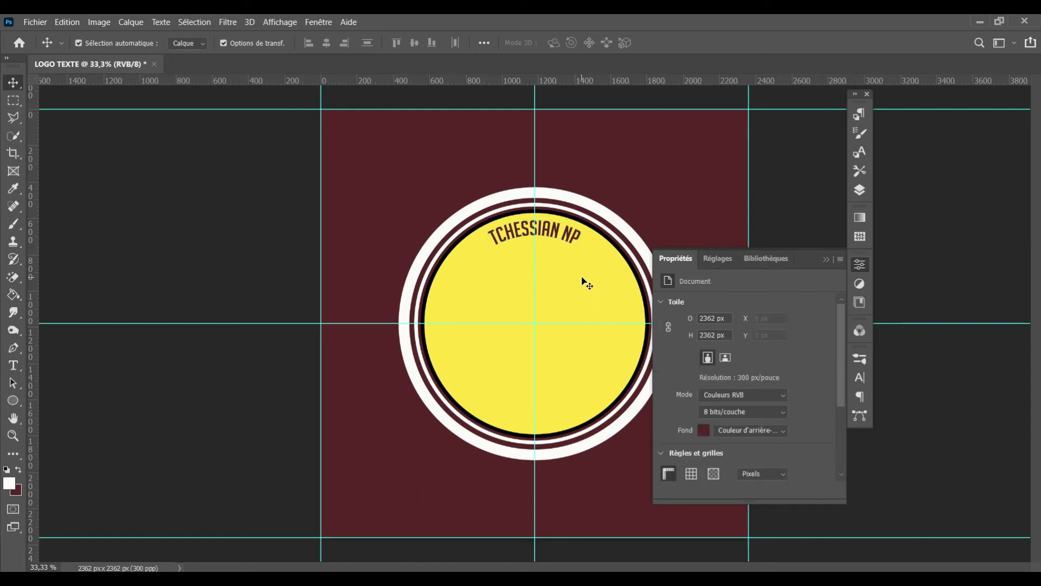
{"action": "key", "text": "t"}
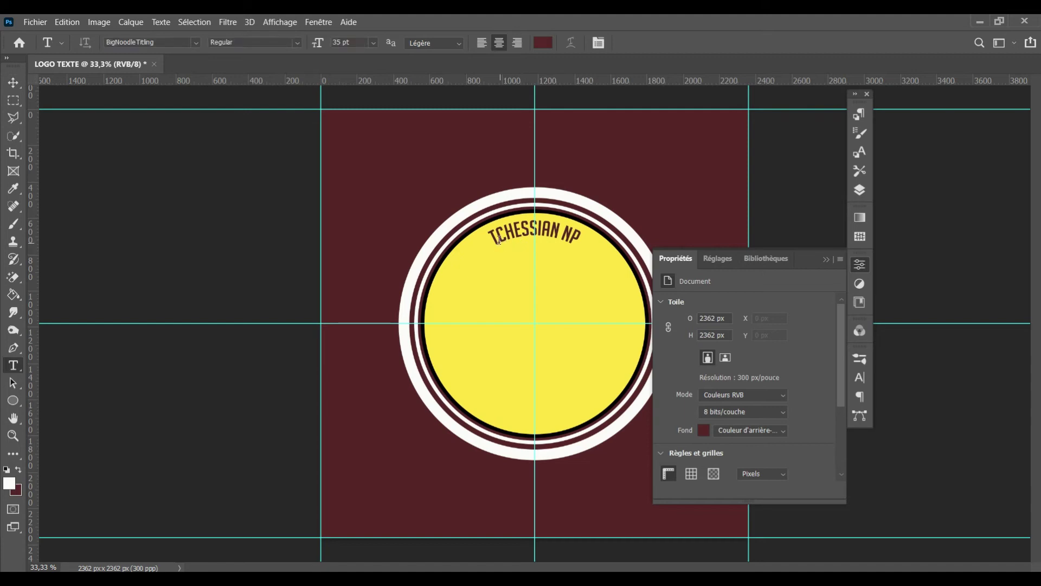
{"action": "left_click_drag", "start_coordinate": [495, 239], "coordinate": [583, 234]}
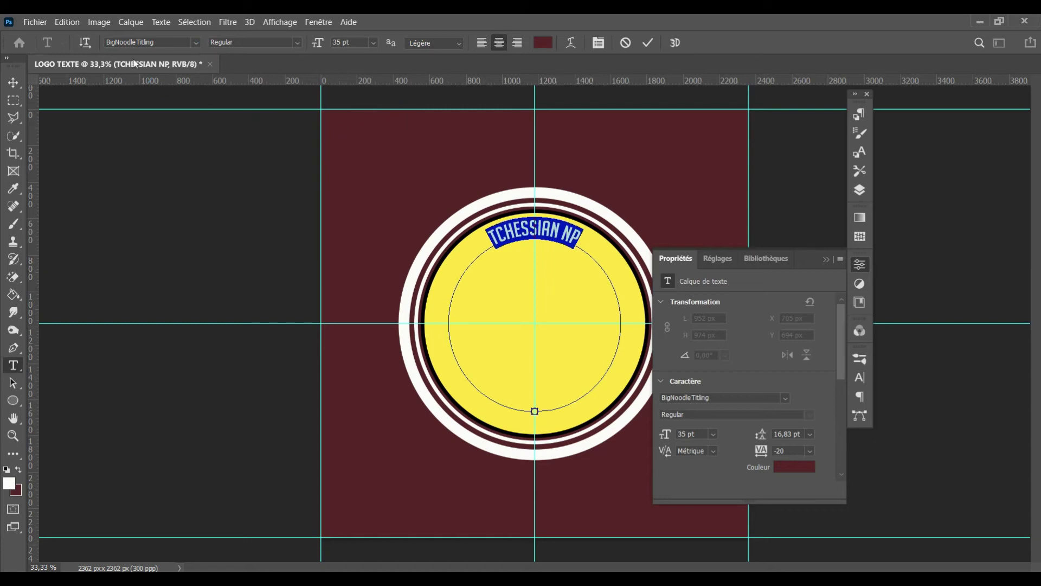
{"action": "left_click", "coordinate": [196, 43]}
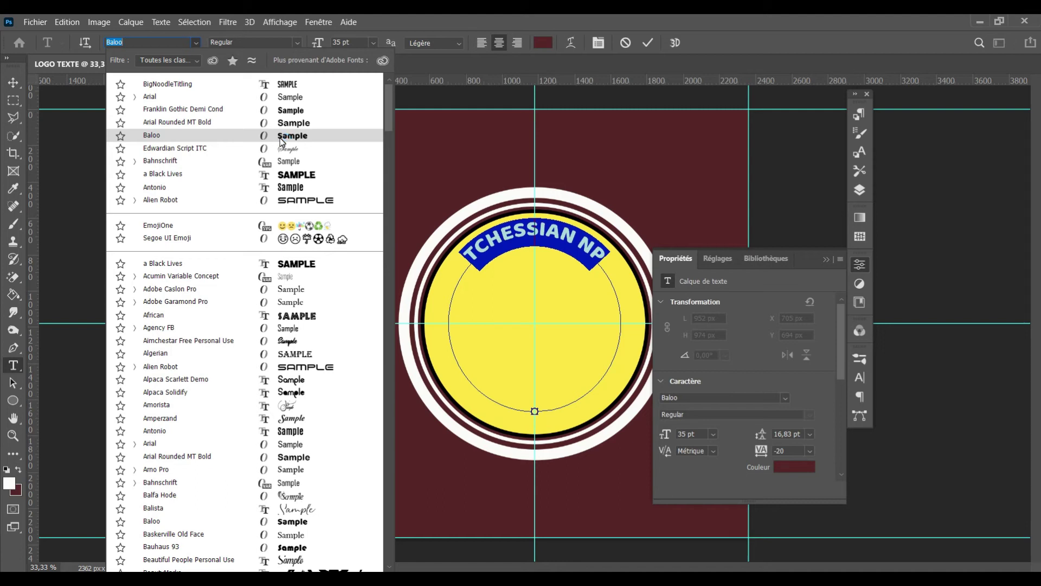
{"action": "left_click", "coordinate": [282, 124]}
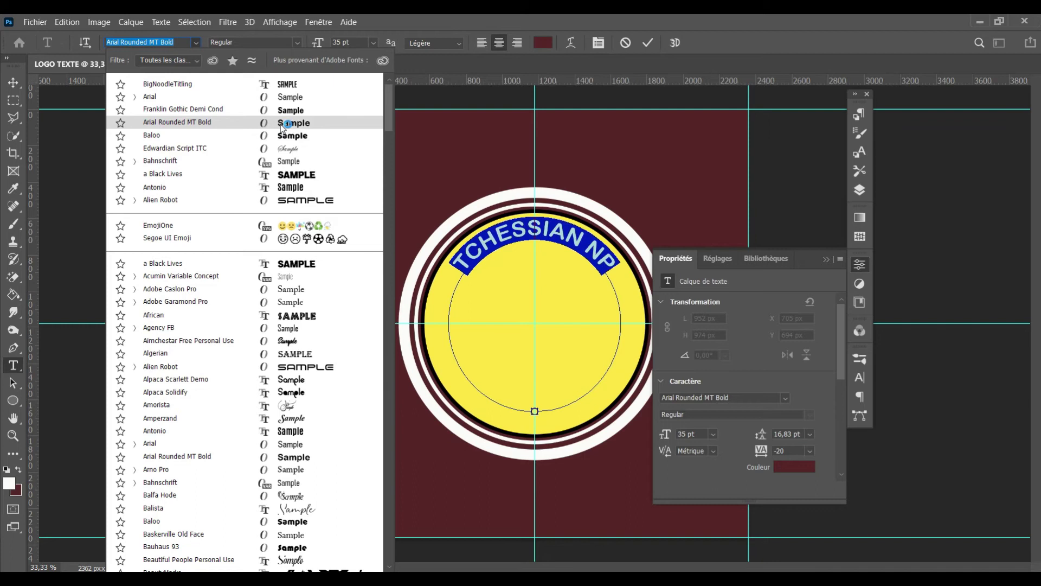
{"action": "left_click", "coordinate": [283, 124]}
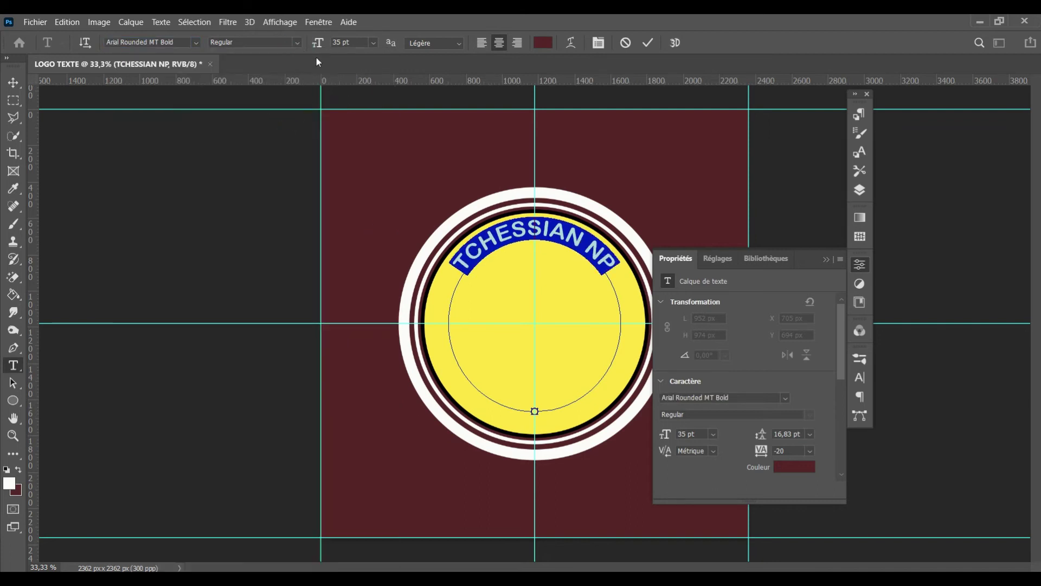
{"action": "left_click", "coordinate": [647, 45]}
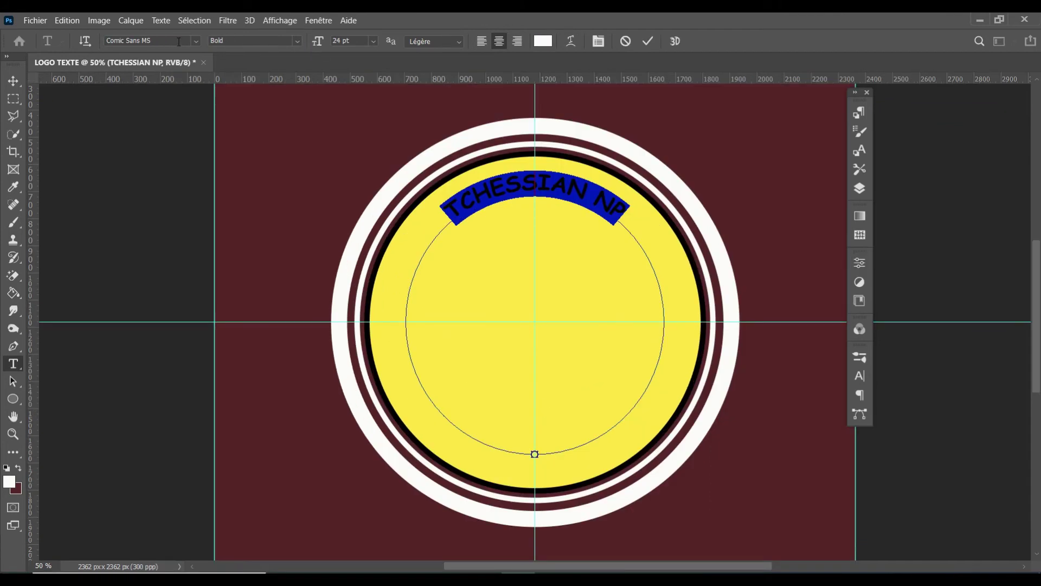
Step: Try Broadway and Clarendon fonts, then settle on Cooper Black for the curved text
{"action": "left_click", "coordinate": [178, 41]}
{"action": "left_click", "coordinate": [196, 42]}
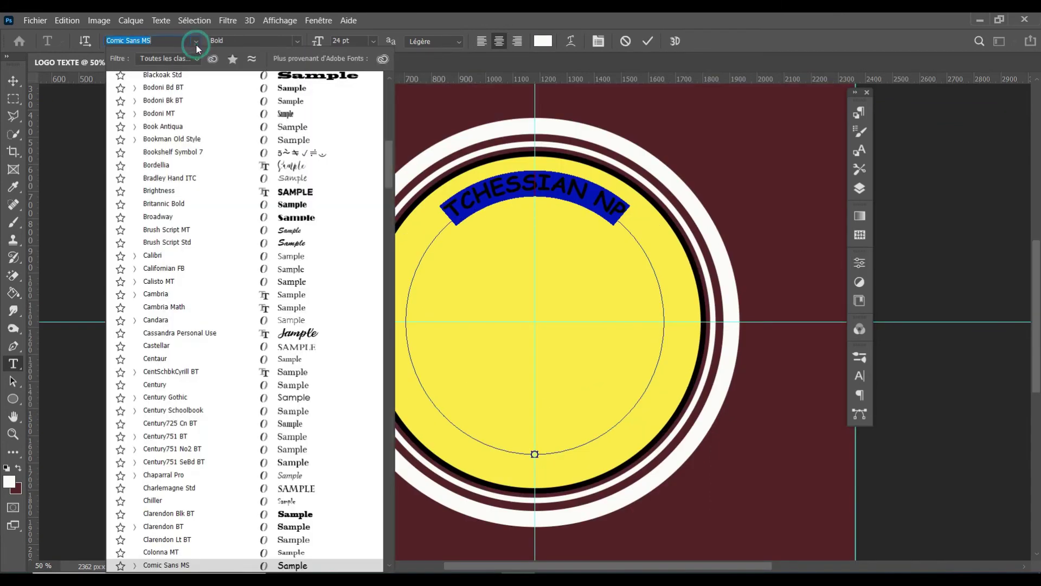
{"action": "left_click", "coordinate": [293, 218]}
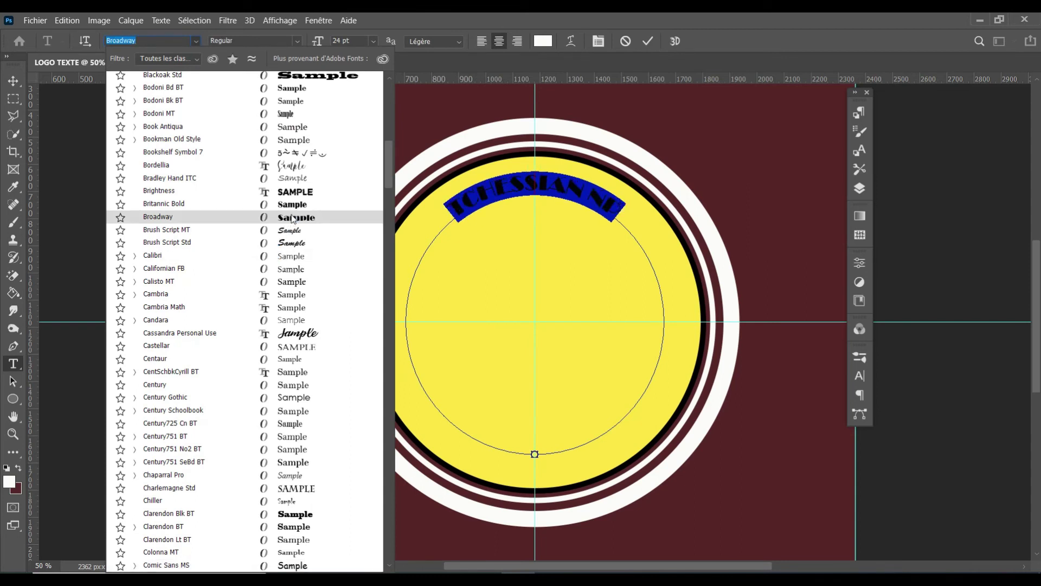
{"action": "left_click", "coordinate": [283, 514]}
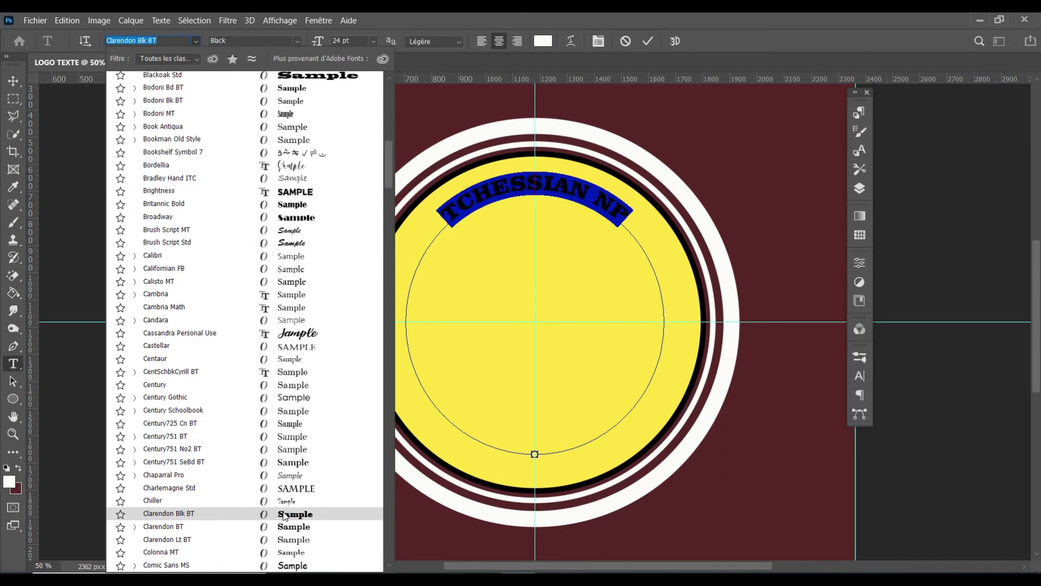
{"action": "left_click", "coordinate": [276, 525]}
{"action": "scroll", "coordinate": [266, 499], "scroll_direction": "down", "scroll_amount": 3}
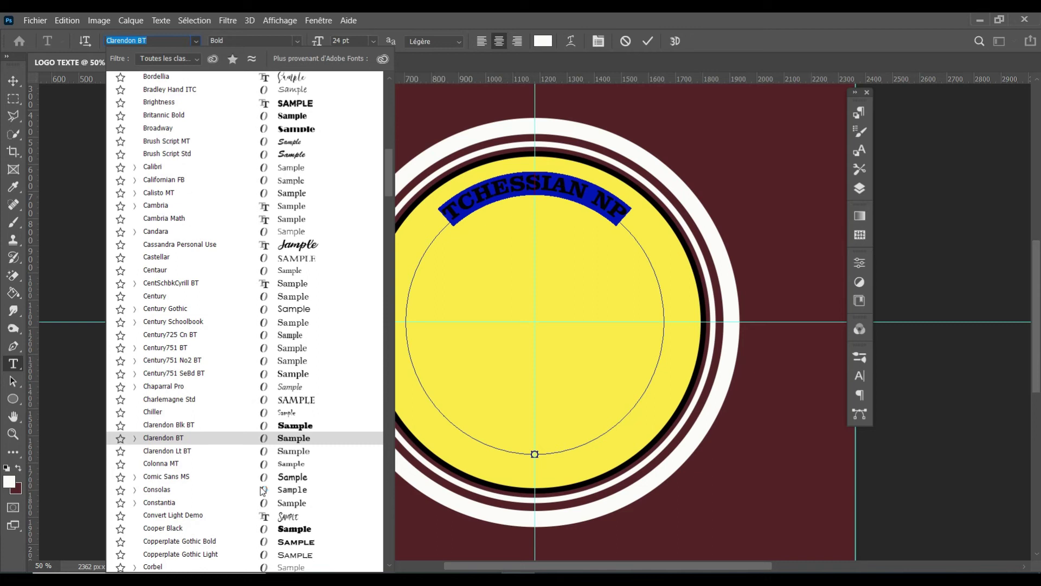
{"action": "left_click", "coordinate": [294, 531]}
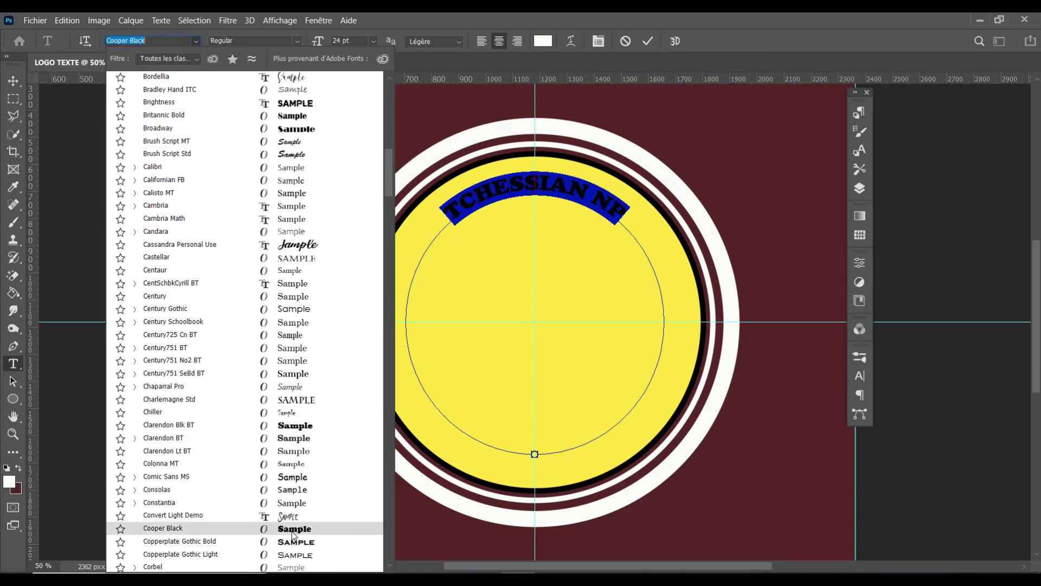
{"action": "left_click", "coordinate": [294, 534]}
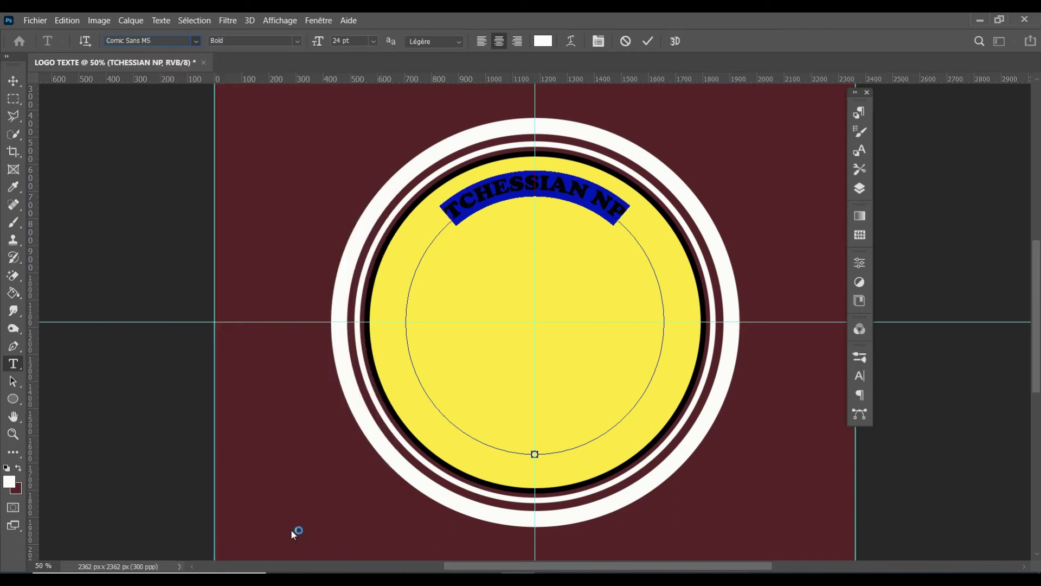
Step: Raise the curved text's font size to 34 pt
{"action": "left_click", "coordinate": [340, 41]}
{"action": "scroll", "coordinate": [341, 41], "scroll_direction": "up", "scroll_amount": 2}
{"action": "scroll", "coordinate": [341, 41], "scroll_direction": "up", "scroll_amount": 3}
{"action": "scroll", "coordinate": [341, 40], "scroll_direction": "up", "scroll_amount": 5}
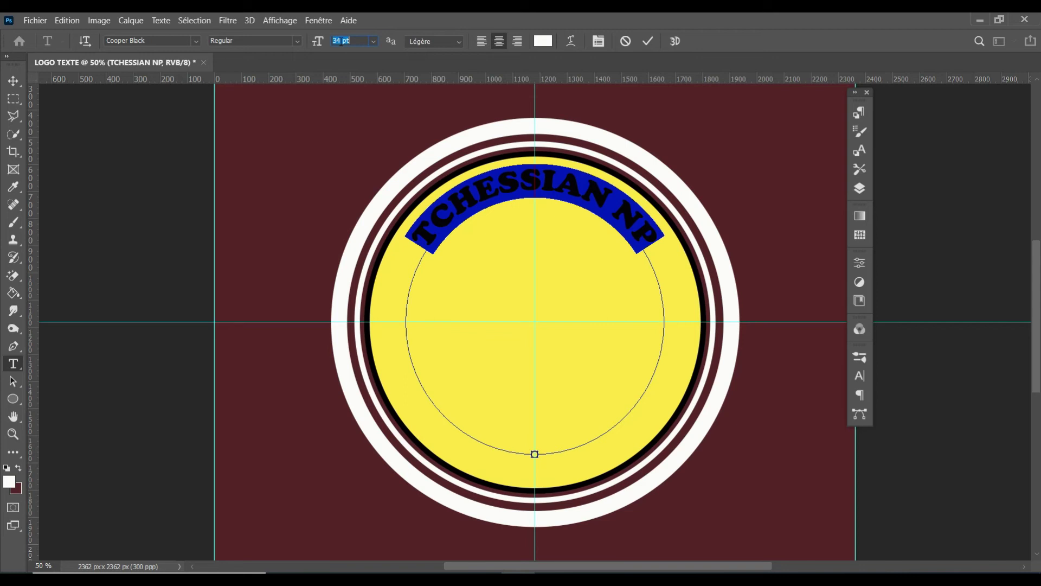
Step: Recolour the Cooper Black TCHESSIAN NP text maroon 572626 sampled from the background
{"action": "left_click", "coordinate": [648, 47]}
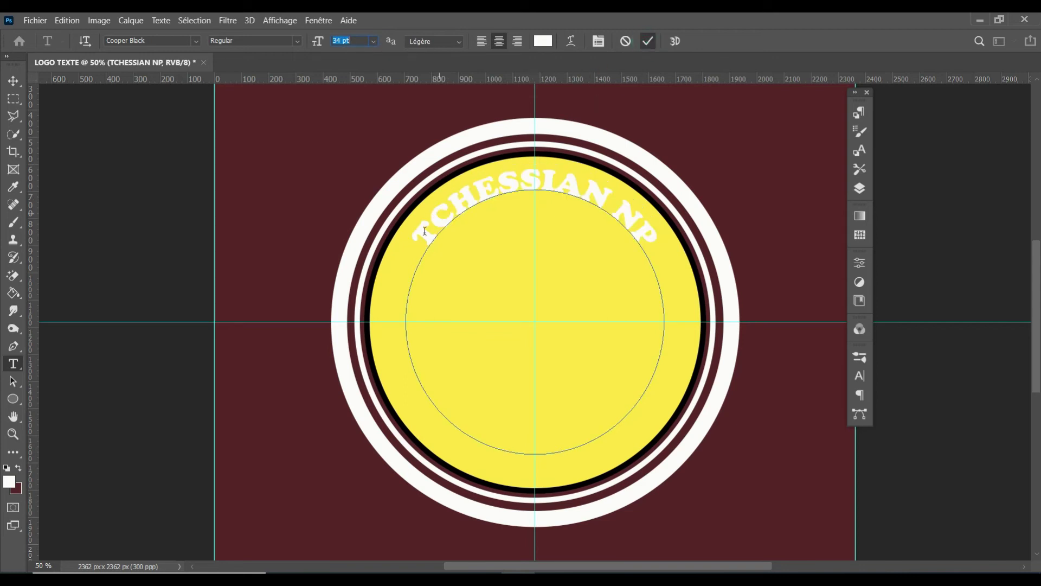
{"action": "left_click_drag", "start_coordinate": [418, 239], "coordinate": [742, 222]}
{"action": "left_click", "coordinate": [648, 42]}
{"action": "left_click", "coordinate": [544, 42]}
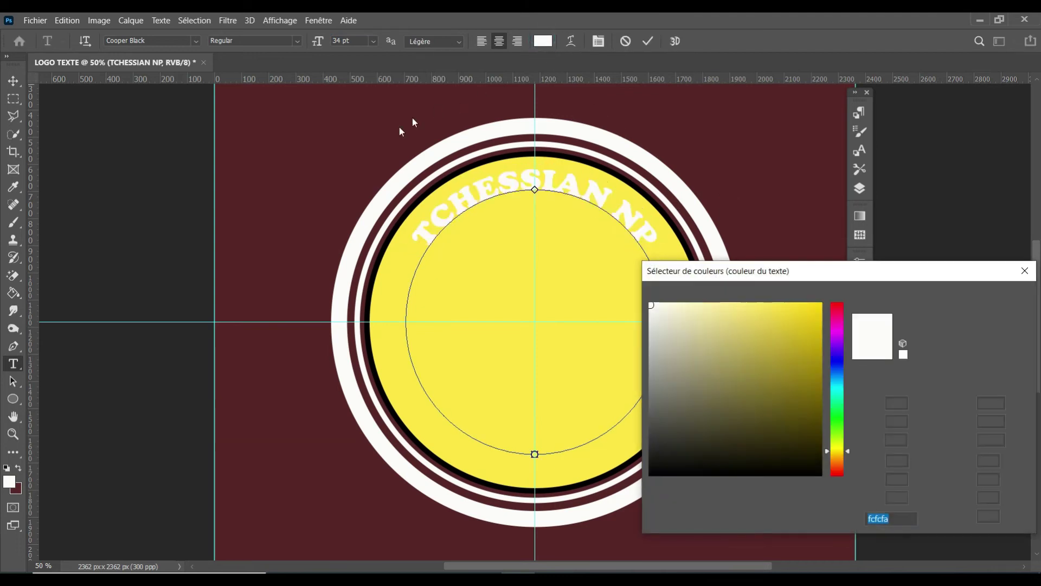
{"action": "left_click", "coordinate": [374, 144]}
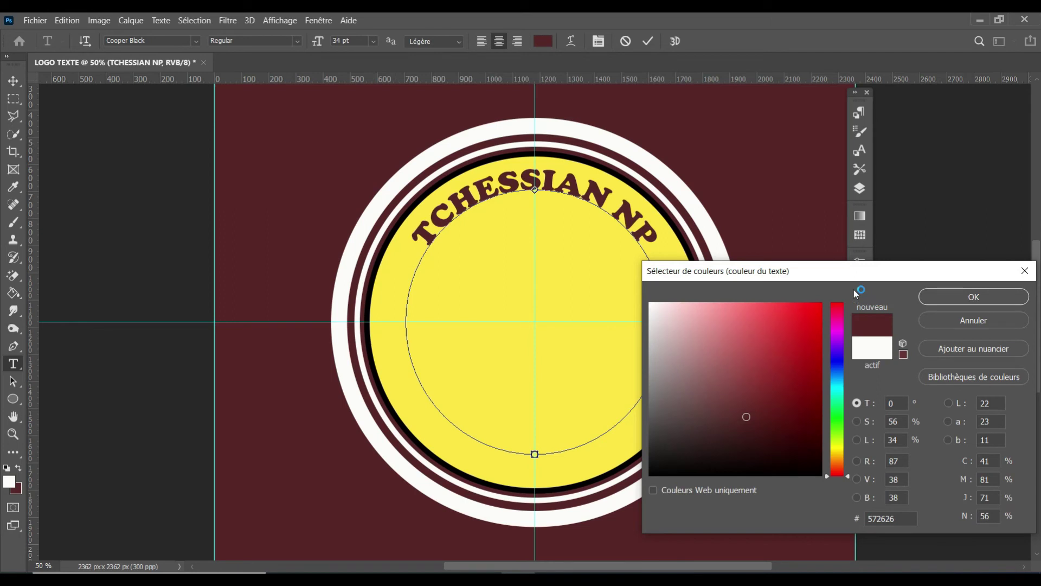
{"action": "left_click", "coordinate": [974, 297]}
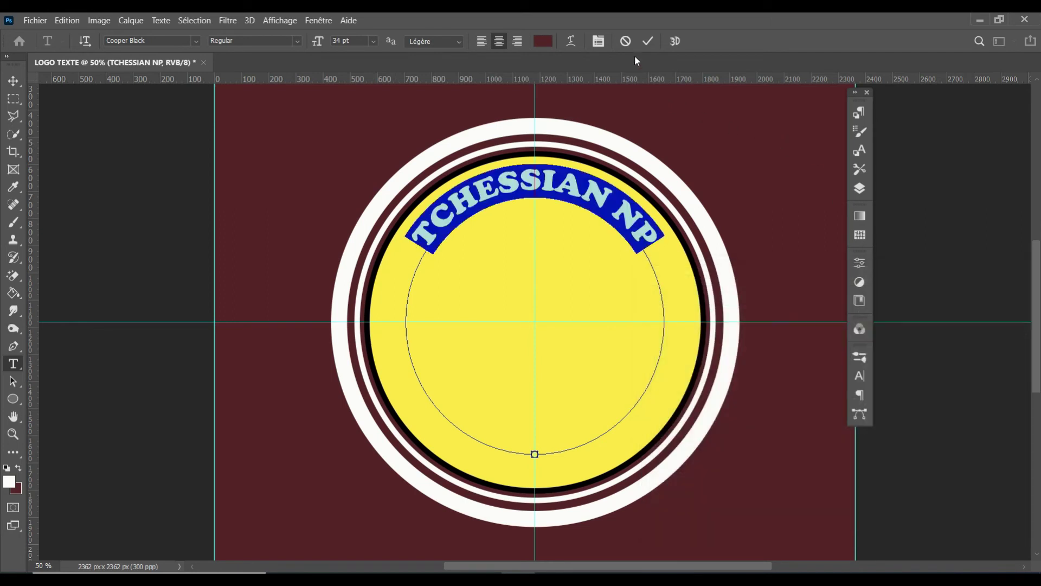
{"action": "left_click", "coordinate": [648, 41]}
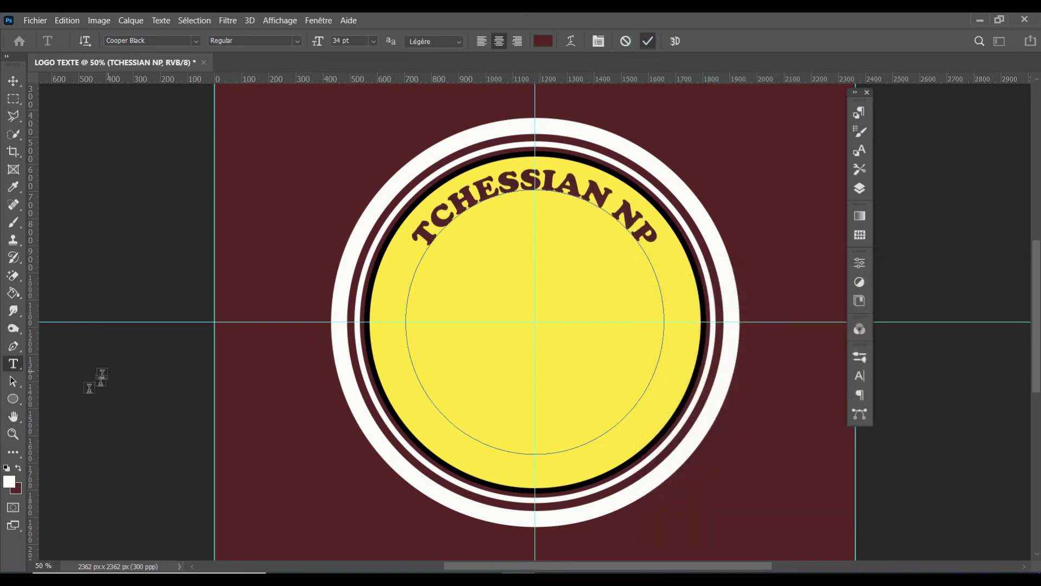
{"action": "left_click", "coordinate": [13, 399]}
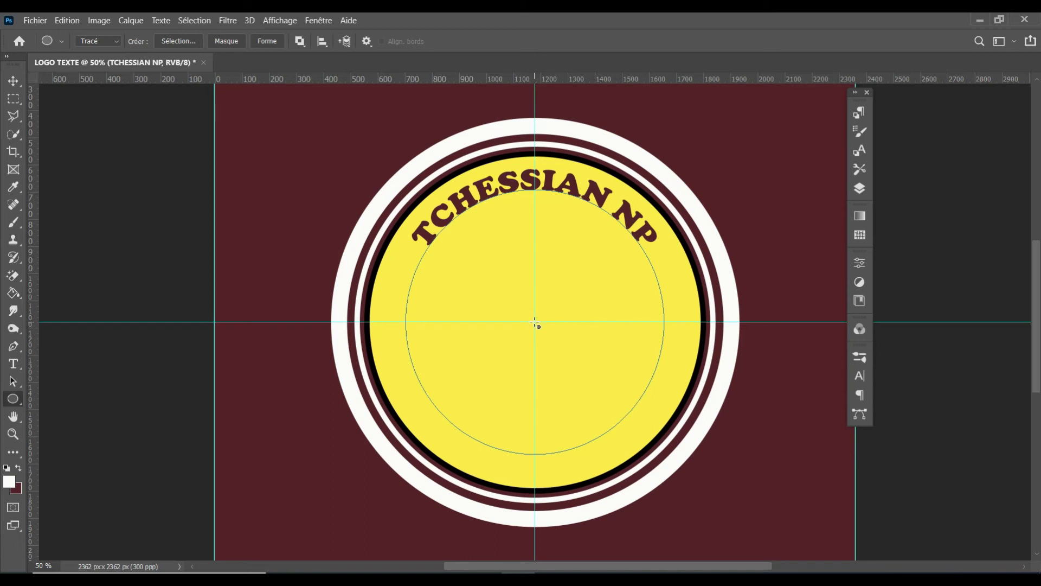
Step: Draw a perfect circle path from the disc centre, about 1128 px, after undoing a lopsided attempt
{"action": "left_click_drag", "start_coordinate": [535, 323], "coordinate": [698, 457]}
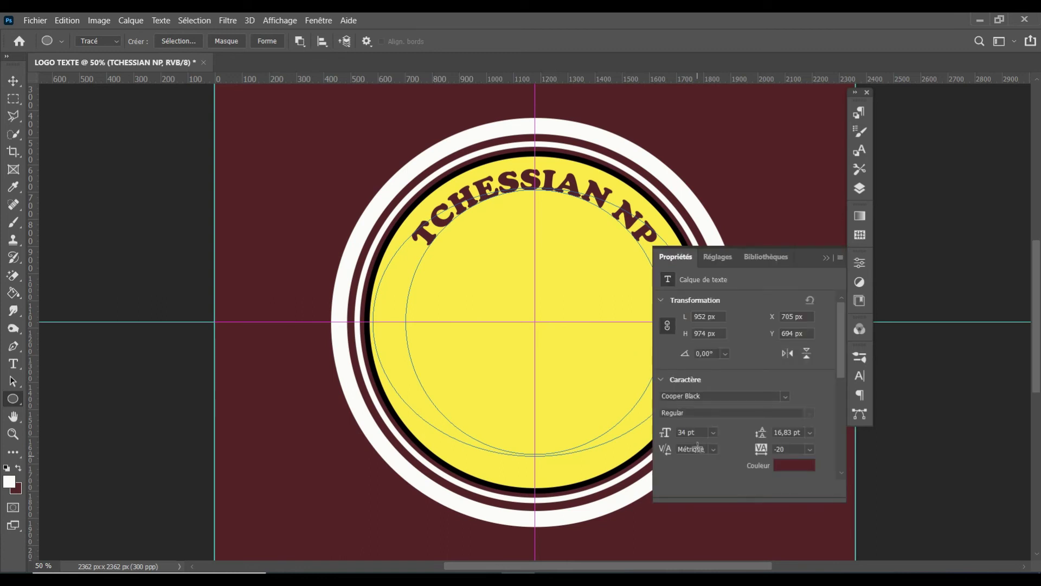
{"action": "left_click", "coordinate": [826, 259]}
{"action": "key", "text": "ctrl+z"}
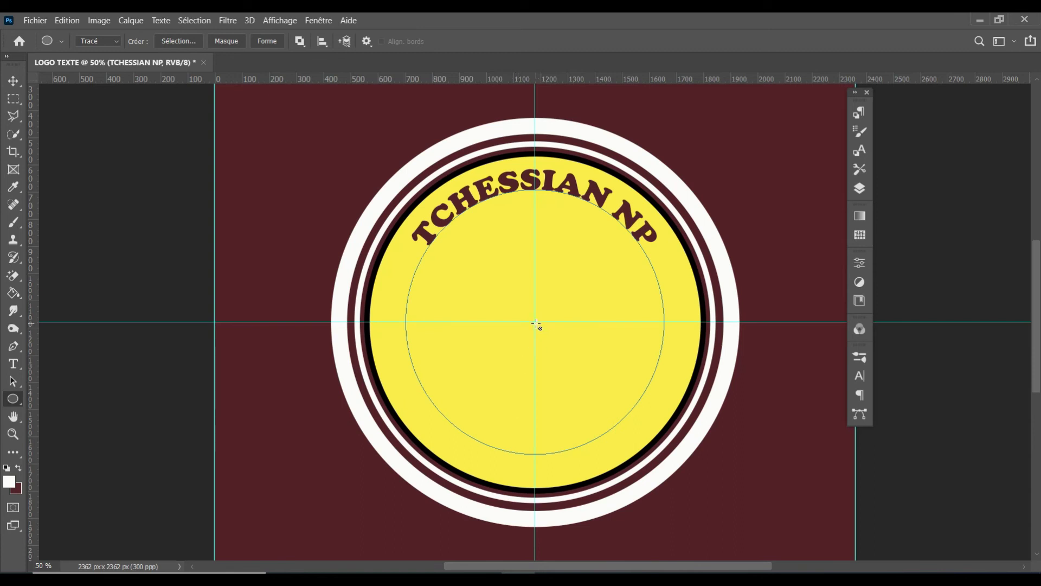
{"action": "left_click_drag", "start_coordinate": [535, 323], "coordinate": [693, 495]}
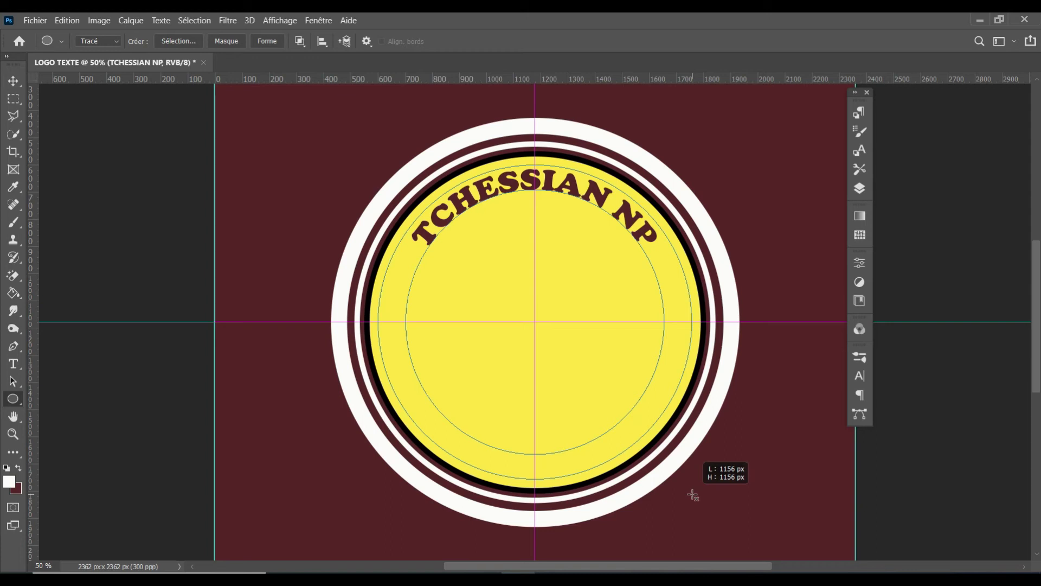
{"action": "left_click_drag", "start_coordinate": [693, 495], "coordinate": [688, 494]}
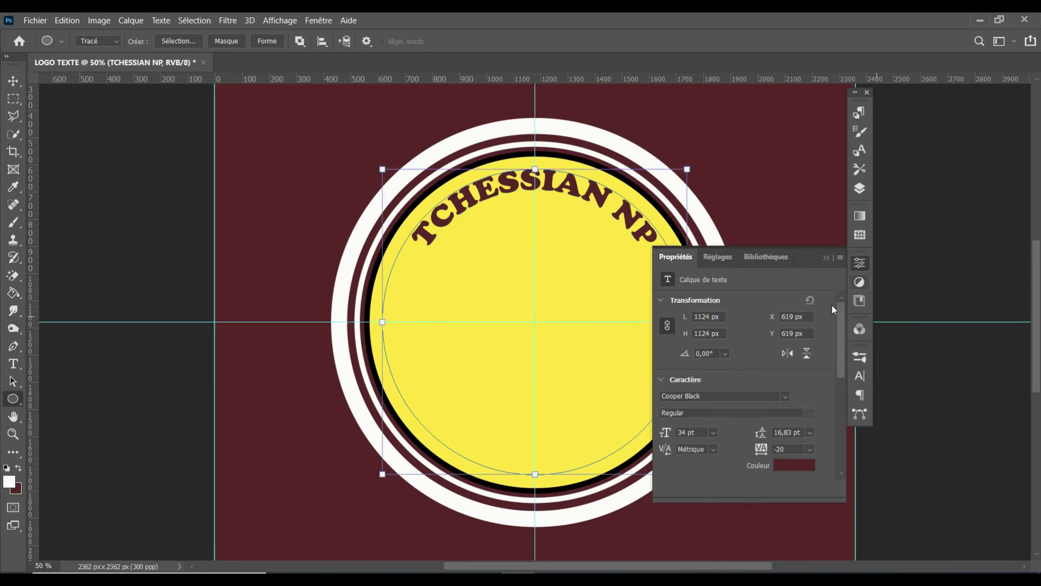
{"action": "left_click", "coordinate": [825, 261]}
{"action": "left_click", "coordinate": [477, 179]}
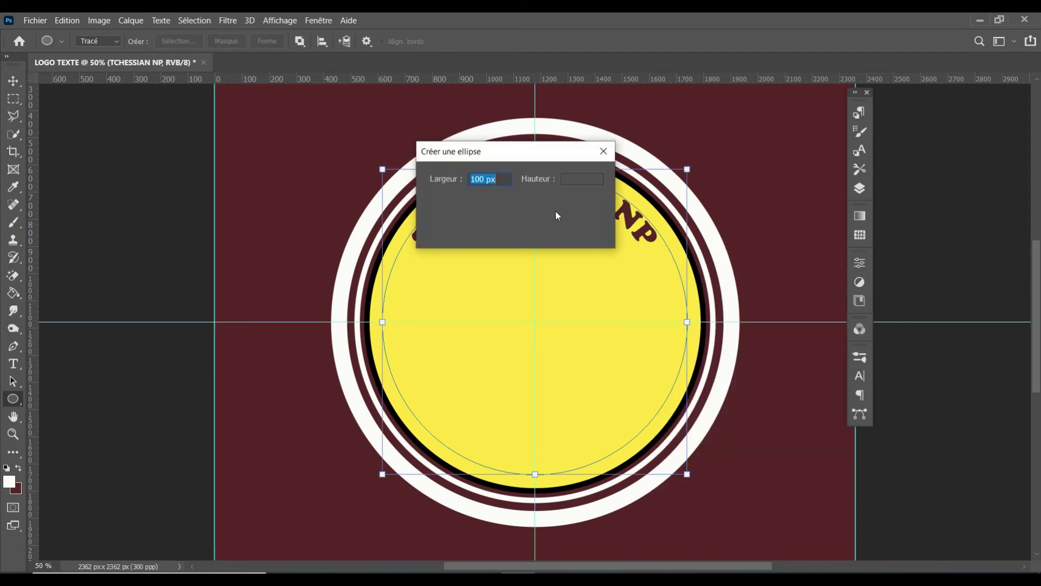
{"action": "left_click", "coordinate": [604, 153]}
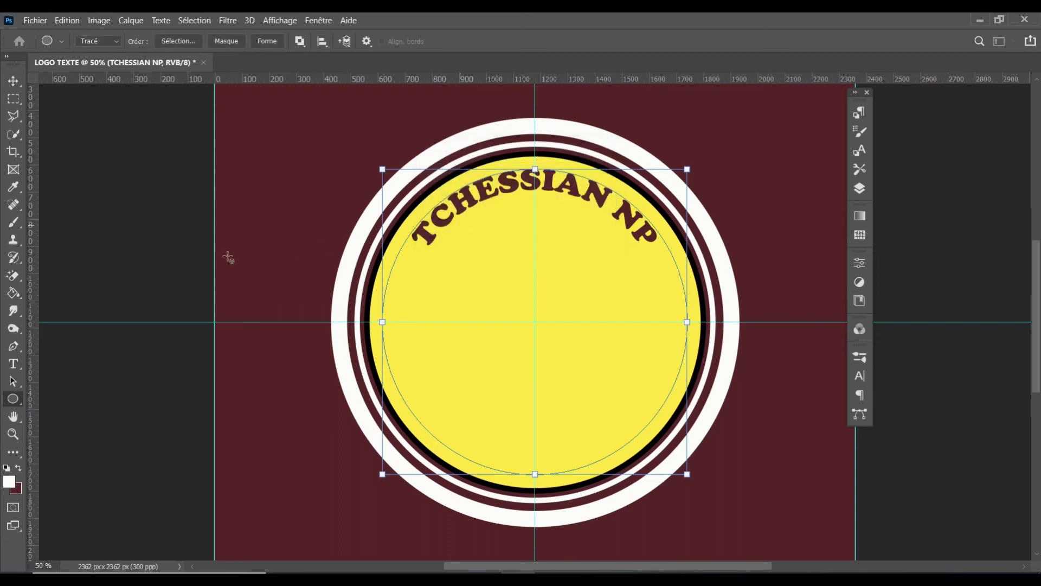
Step: Enlarge the circle path evenly to 1174 px, undoing an uneven resize
{"action": "left_click", "coordinate": [12, 365]}
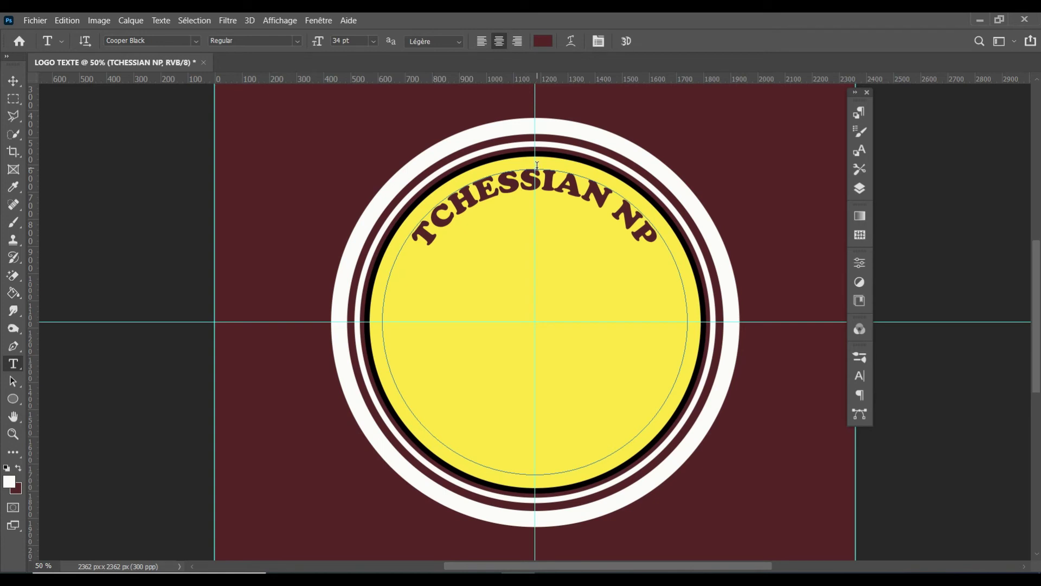
{"action": "left_click", "coordinate": [13, 401]}
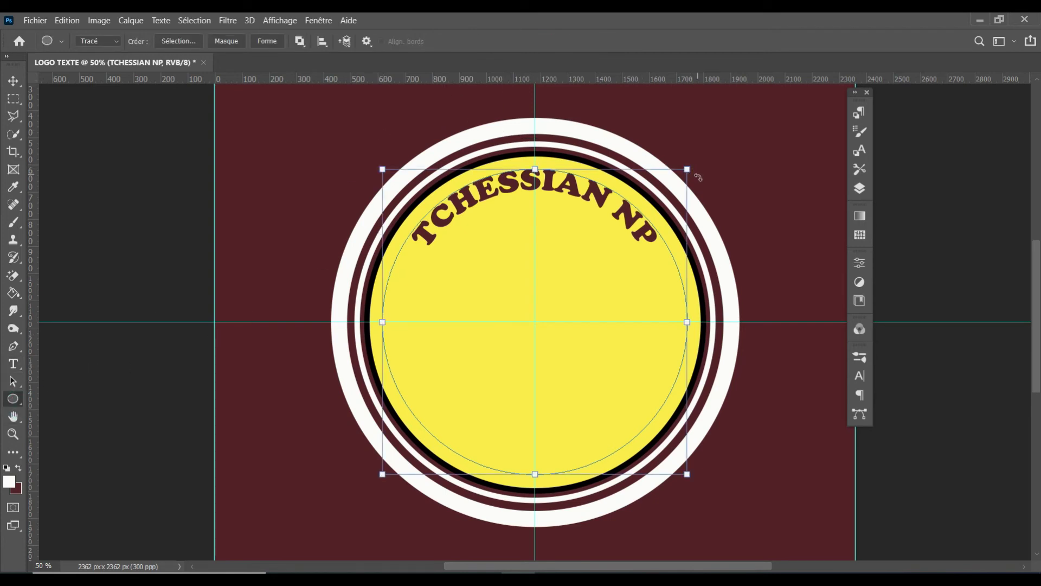
{"action": "left_click_drag", "start_coordinate": [687, 170], "coordinate": [703, 169]}
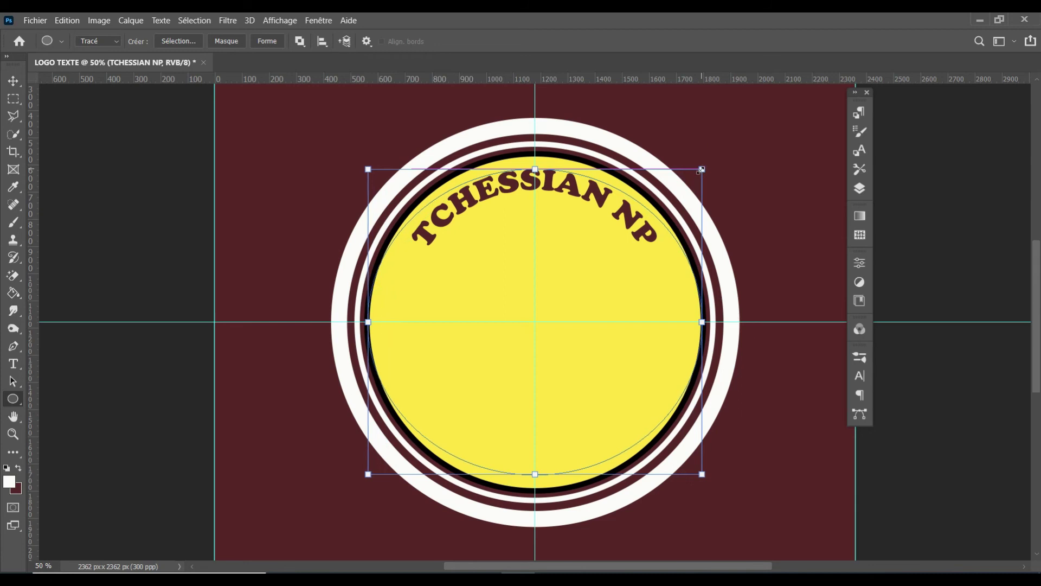
{"action": "key", "text": "ctrl+z"}
{"action": "left_click", "coordinate": [689, 168]}
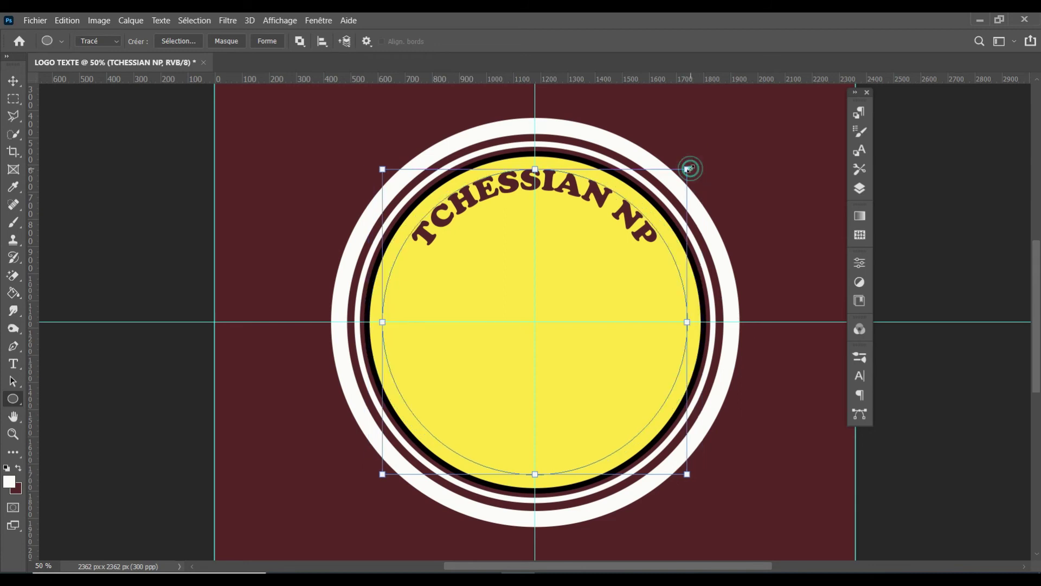
{"action": "left_click_drag", "start_coordinate": [689, 168], "coordinate": [701, 166]}
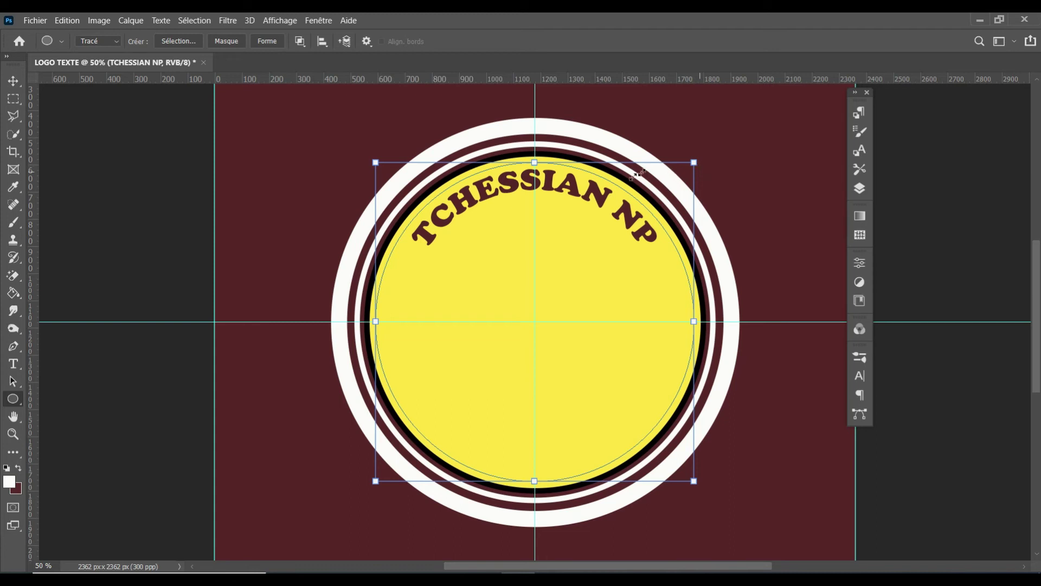
Step: Type 'FORMATION PHOTOSHOP' along the new circular path, replacing the placeholder
{"action": "left_click", "coordinate": [13, 364]}
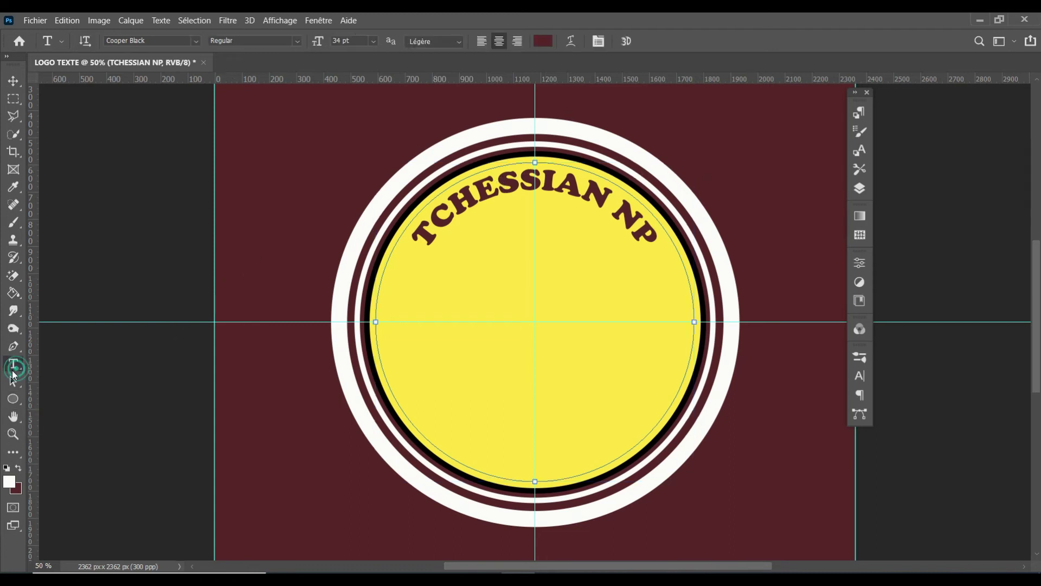
{"action": "left_click", "coordinate": [537, 158]}
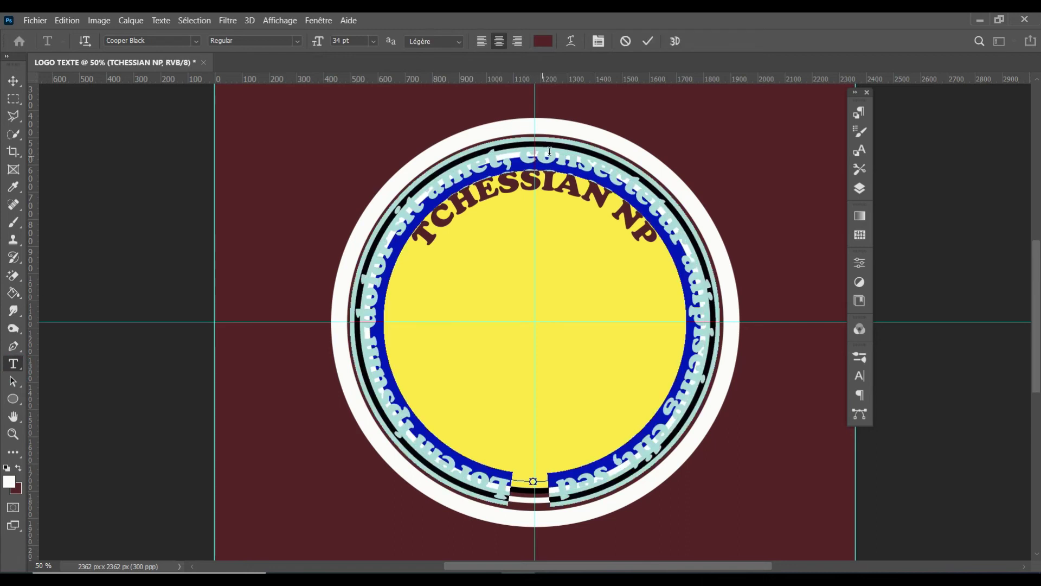
{"action": "key", "text": "BackSpace"}
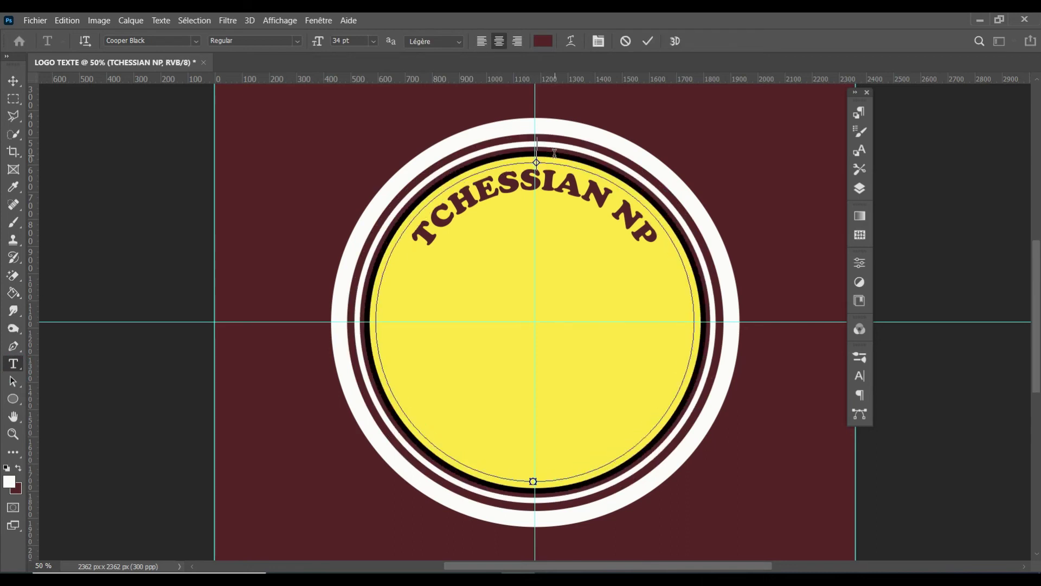
{"action": "type", "text": "FORMAT"}
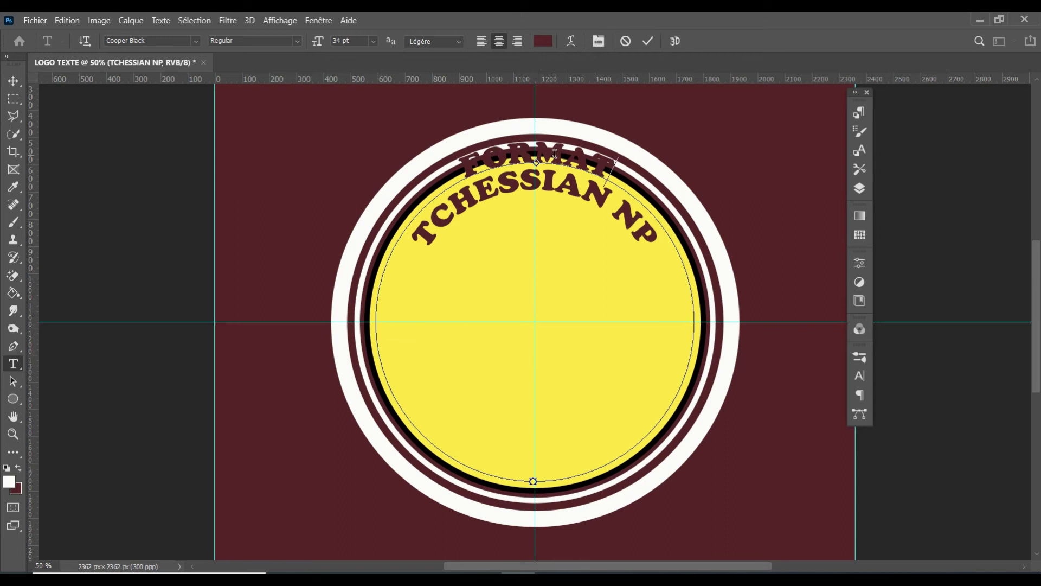
{"action": "type", "text": "ION"}
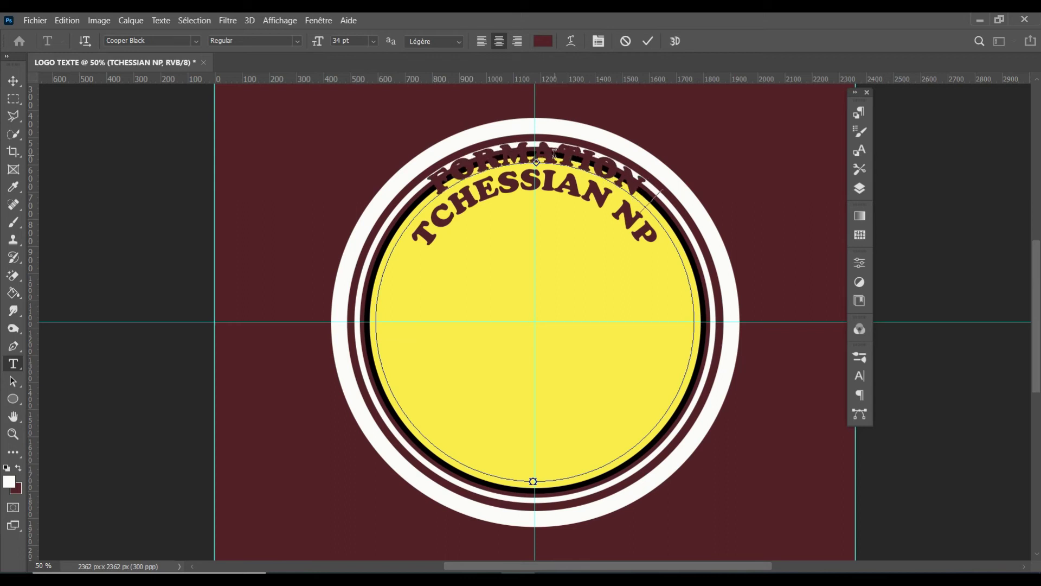
{"action": "type", "text": " P"}
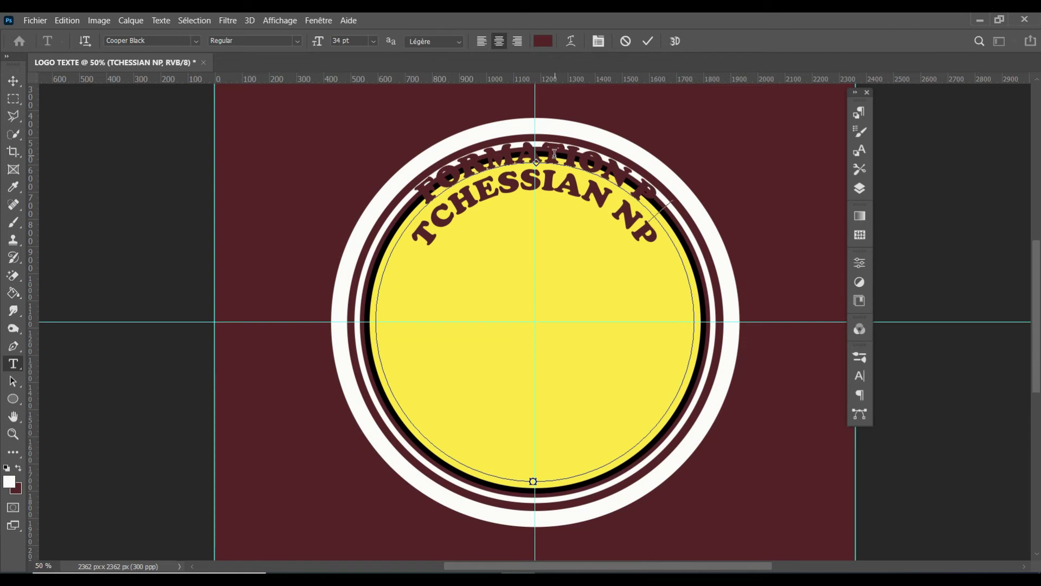
{"action": "type", "text": "HO"}
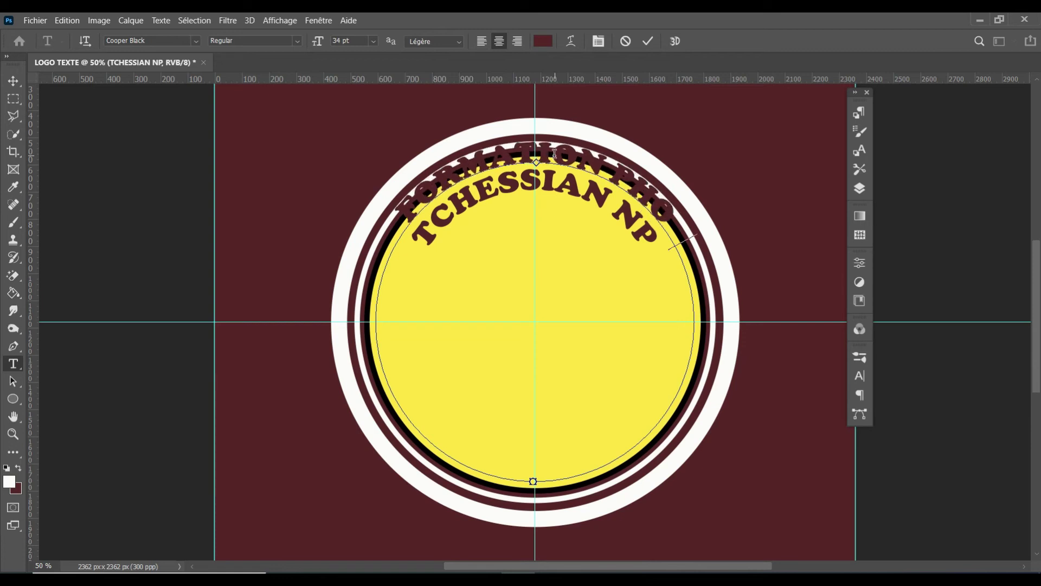
{"action": "type", "text": "TOSHOP"}
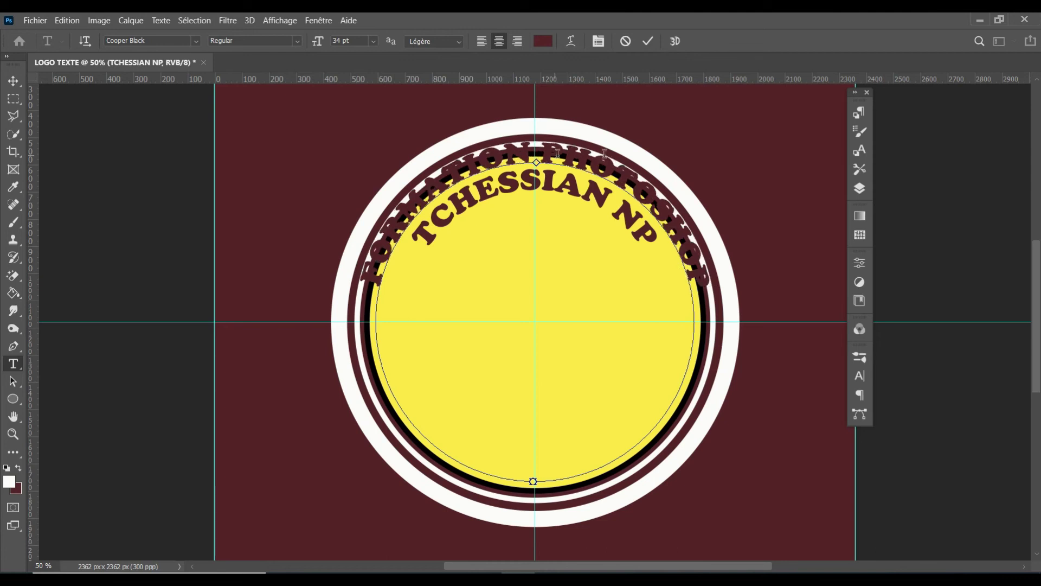
Step: Colour the FORMATION PHOTOSHOP text dark navy and commit it
{"action": "left_click_drag", "start_coordinate": [699, 280], "coordinate": [365, 270]}
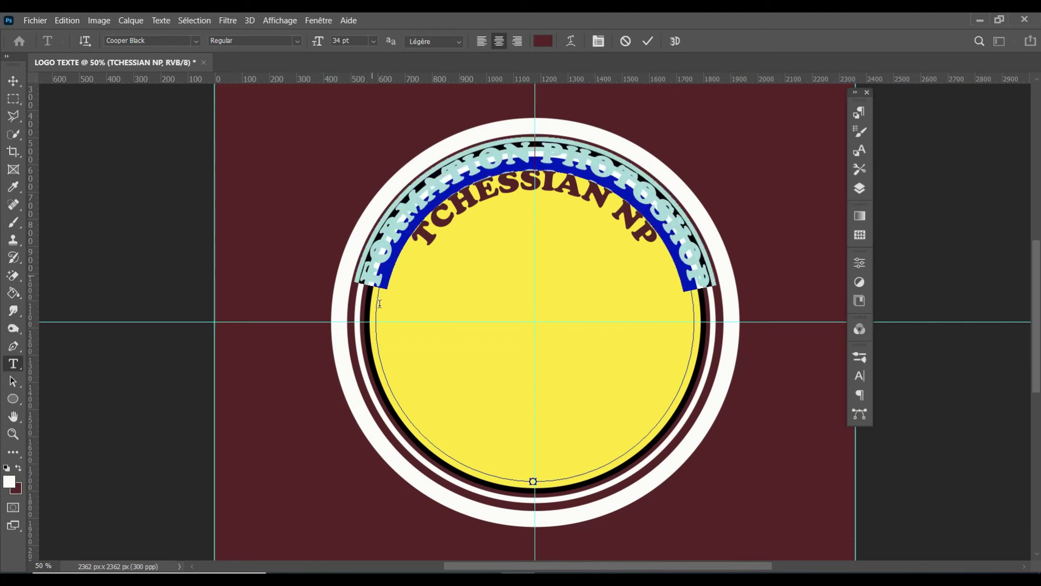
{"action": "left_click", "coordinate": [543, 41]}
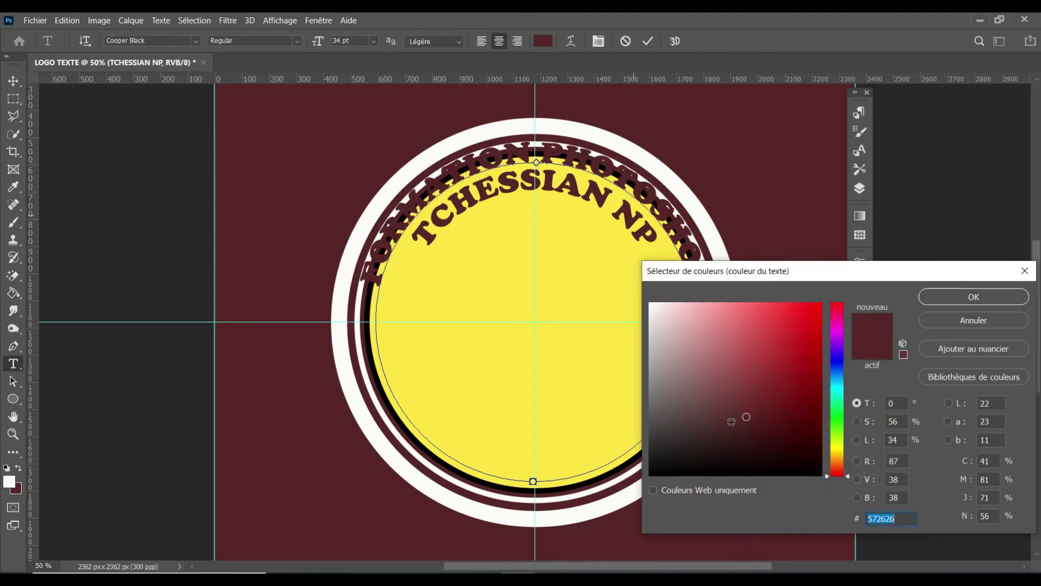
{"action": "left_click", "coordinate": [837, 373]}
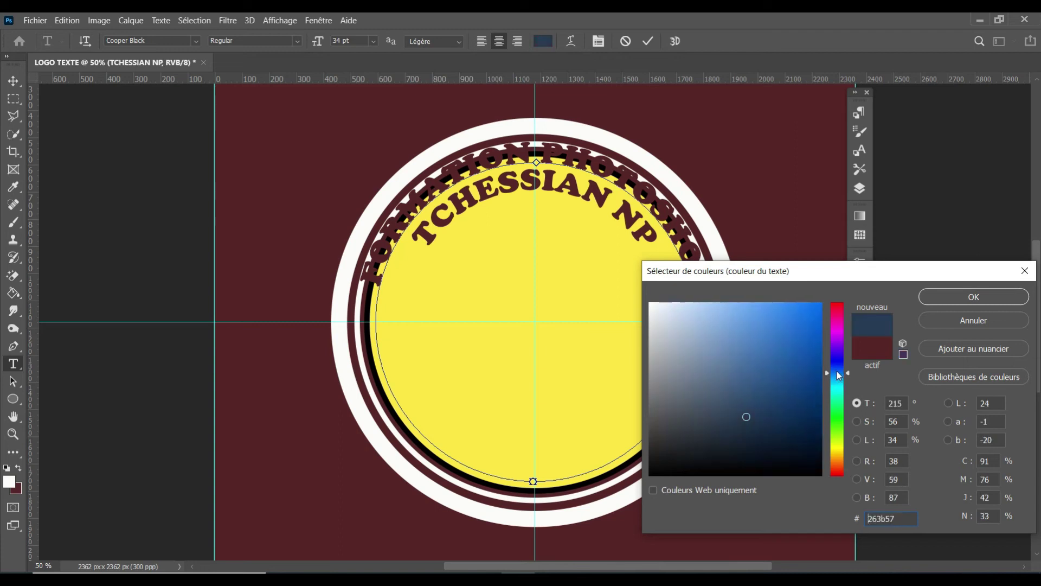
{"action": "left_click_drag", "start_coordinate": [806, 409], "coordinate": [819, 418]}
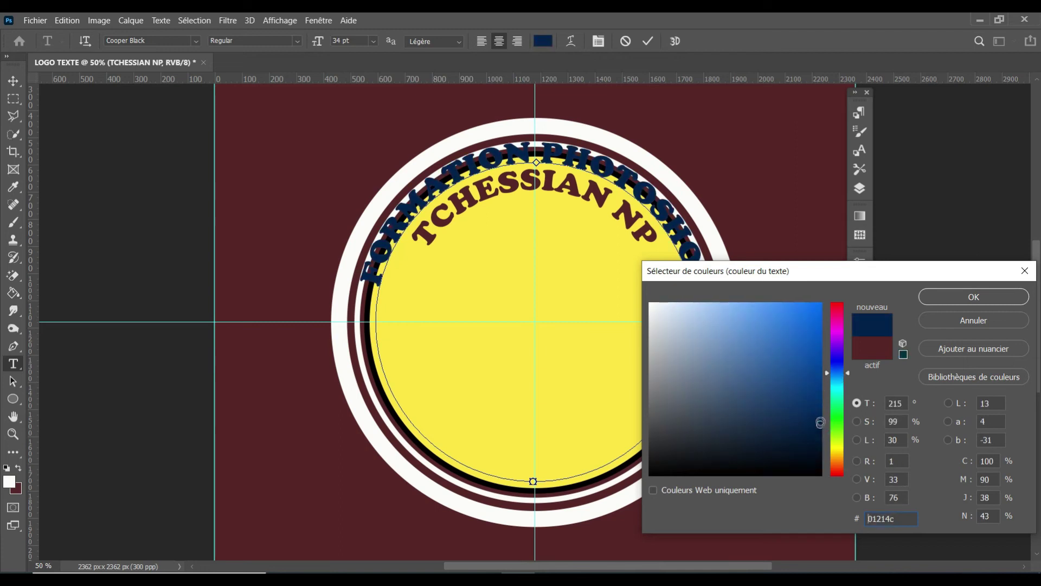
{"action": "left_click", "coordinate": [973, 297]}
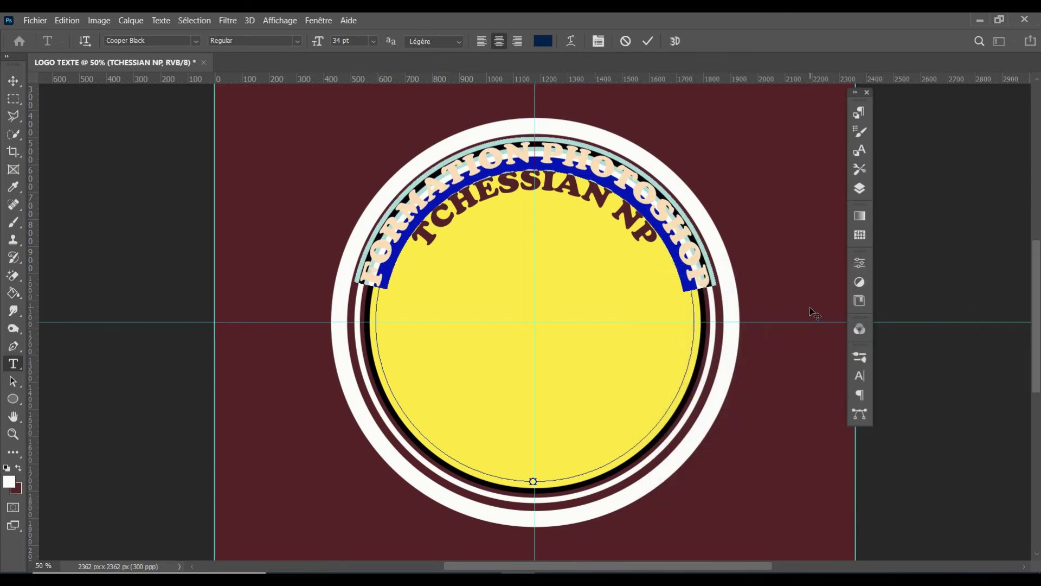
{"action": "left_click", "coordinate": [648, 44]}
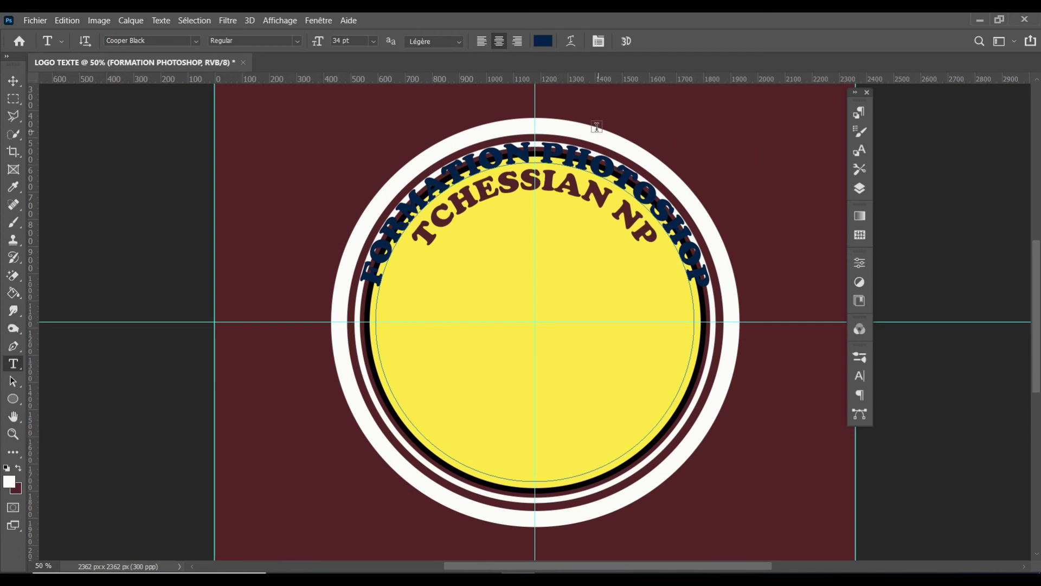
Step: Slide the FORMATION PHOTOSHOP path text around the circle to its left side
{"action": "left_click", "coordinate": [14, 383]}
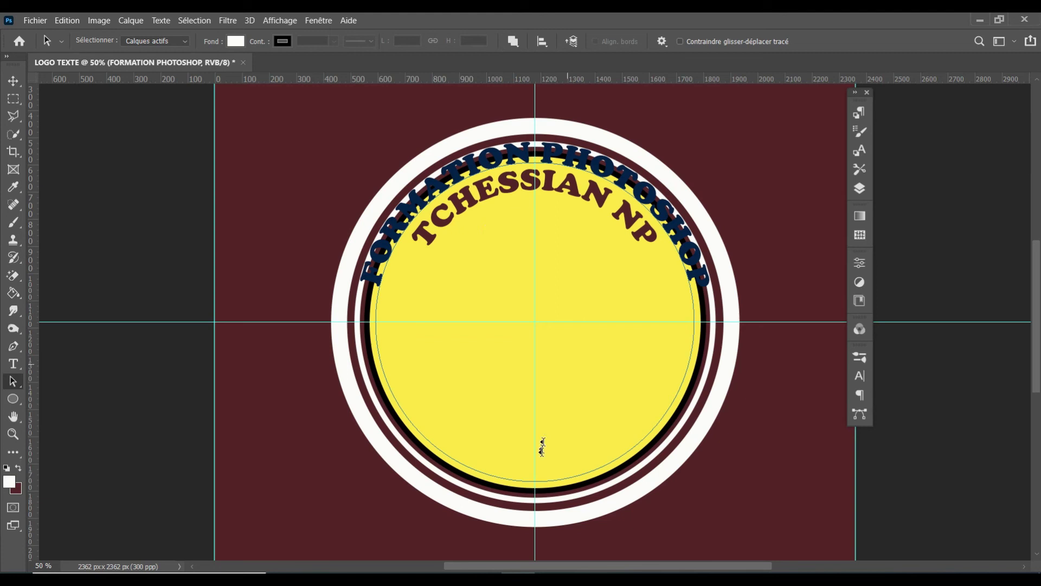
{"action": "left_click", "coordinate": [534, 482]}
{"action": "left_click_drag", "start_coordinate": [535, 482], "coordinate": [700, 353]}
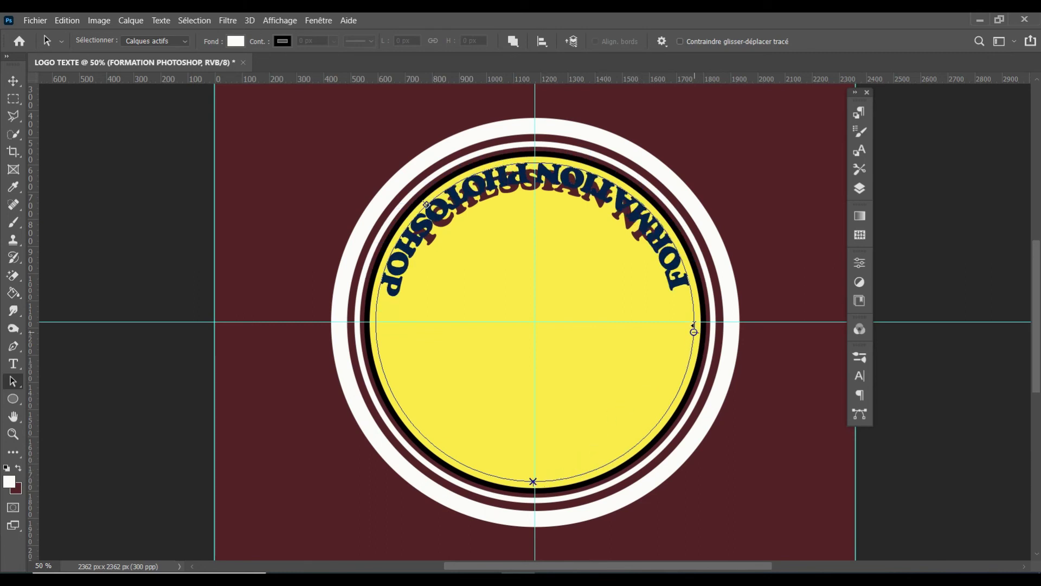
{"action": "left_click_drag", "start_coordinate": [700, 353], "coordinate": [694, 322]}
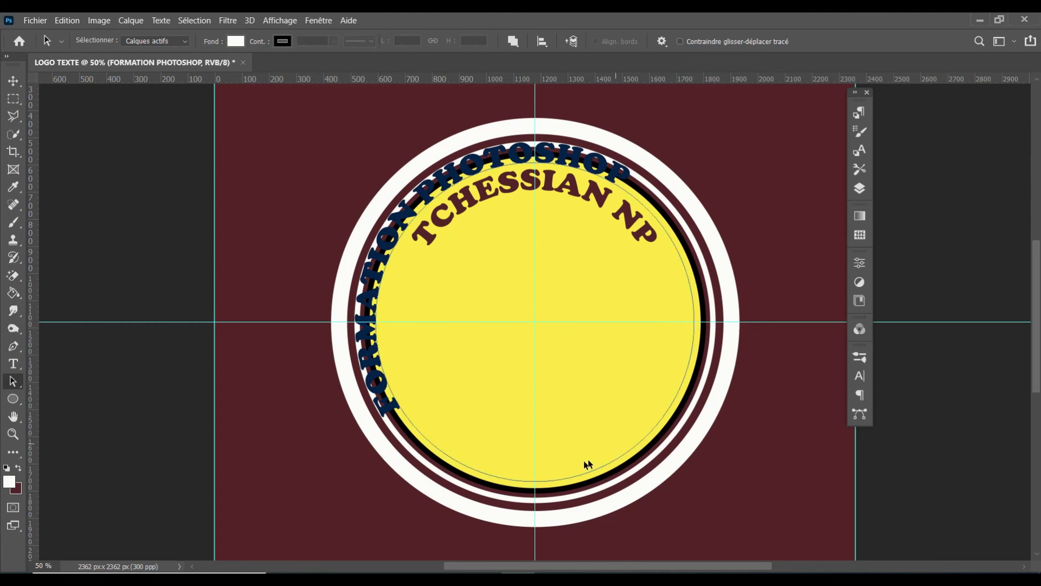
{"action": "mouse_move", "coordinate": [533, 483]}
{"action": "left_mouse_down"}
{"action": "mouse_move", "coordinate": [374, 358]}
{"action": "mouse_move", "coordinate": [375, 323]}
{"action": "left_mouse_up"}
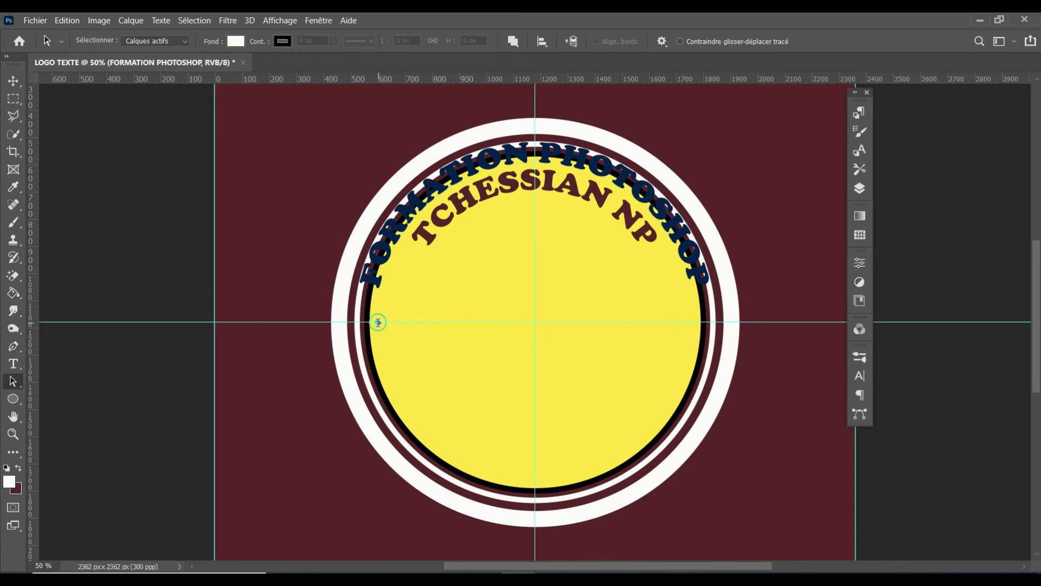
Step: Flip the text across the path so it sits upside down inside the circle
{"action": "left_click_drag", "start_coordinate": [378, 323], "coordinate": [382, 323]}
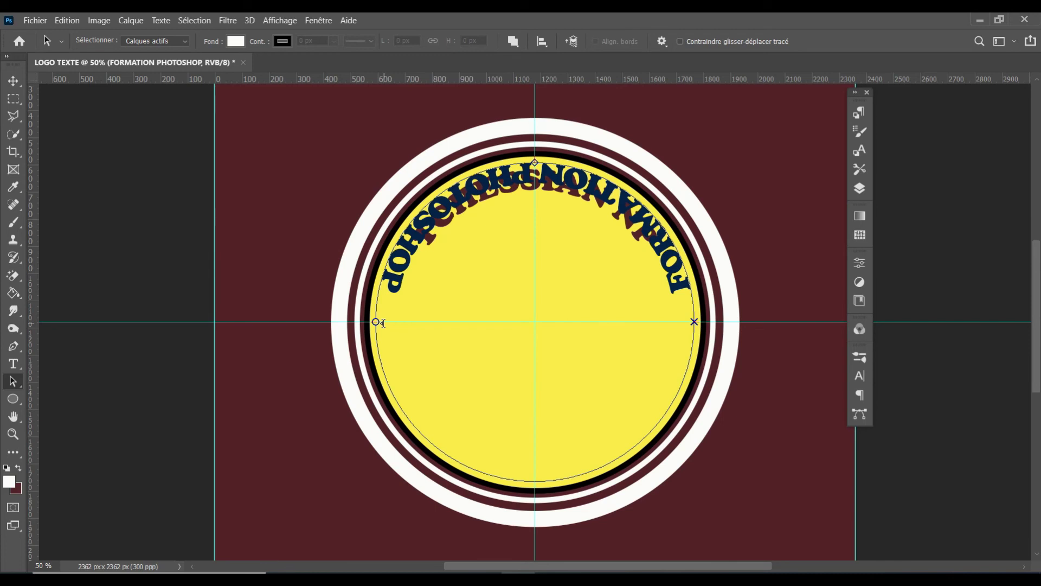
{"action": "left_click_drag", "start_coordinate": [383, 324], "coordinate": [362, 323]}
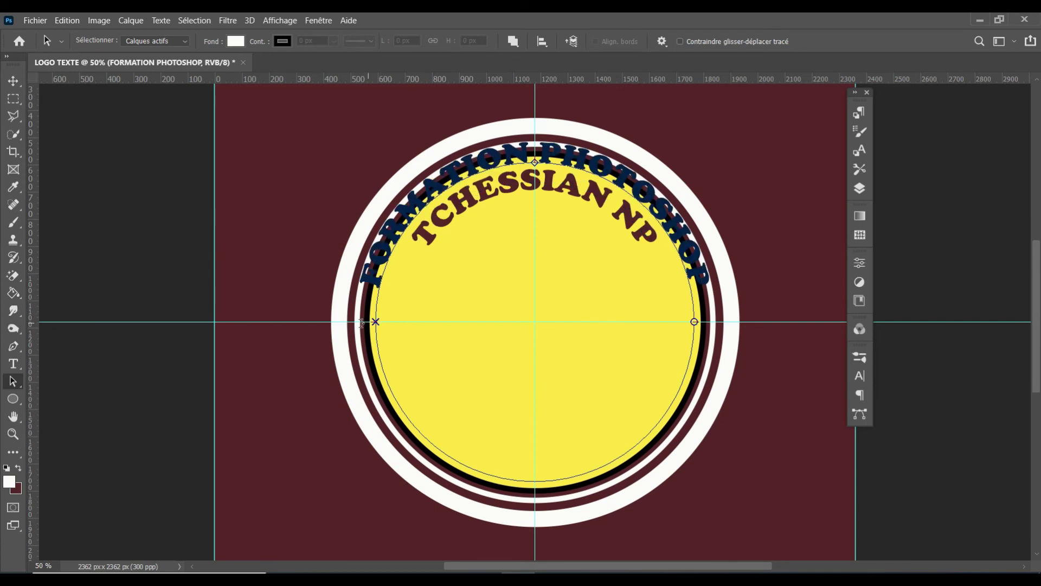
{"action": "left_click", "coordinate": [358, 324]}
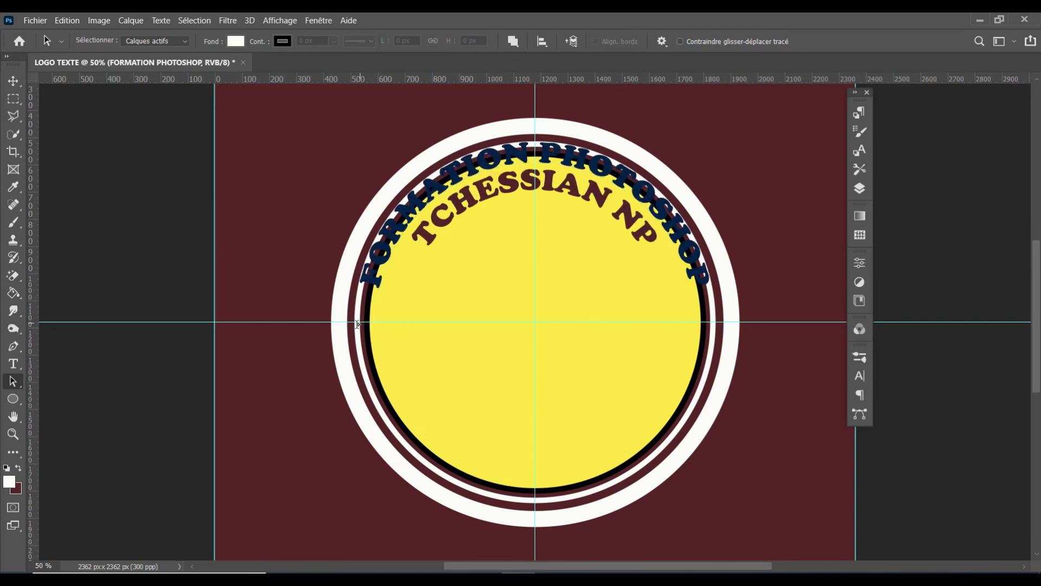
{"action": "left_click", "coordinate": [532, 162]}
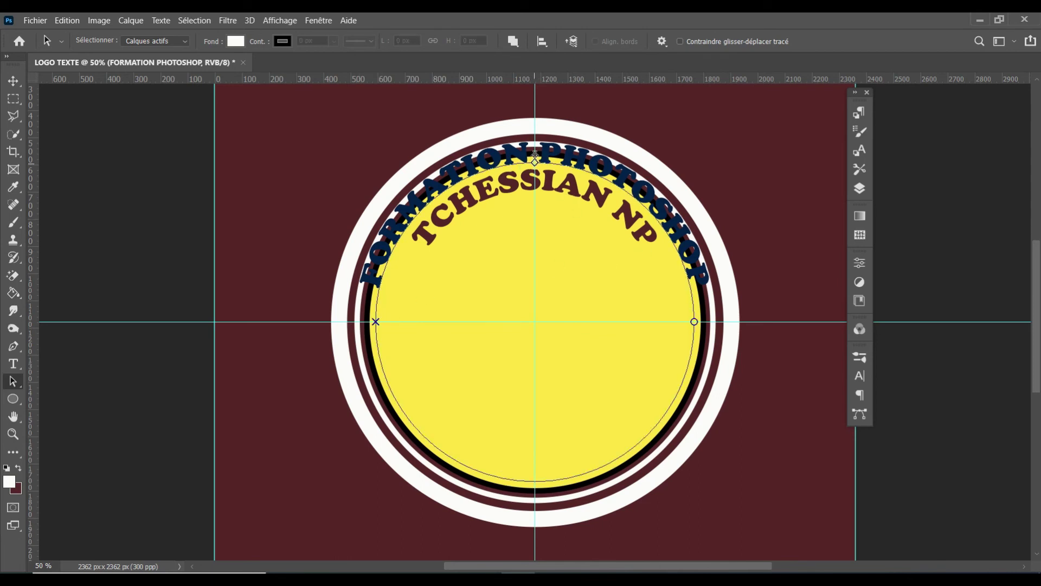
{"action": "mouse_move", "coordinate": [535, 153]}
{"action": "left_mouse_down"}
{"action": "mouse_move", "coordinate": [540, 186]}
{"action": "mouse_move", "coordinate": [500, 209]}
{"action": "mouse_move", "coordinate": [531, 200]}
{"action": "left_mouse_up"}
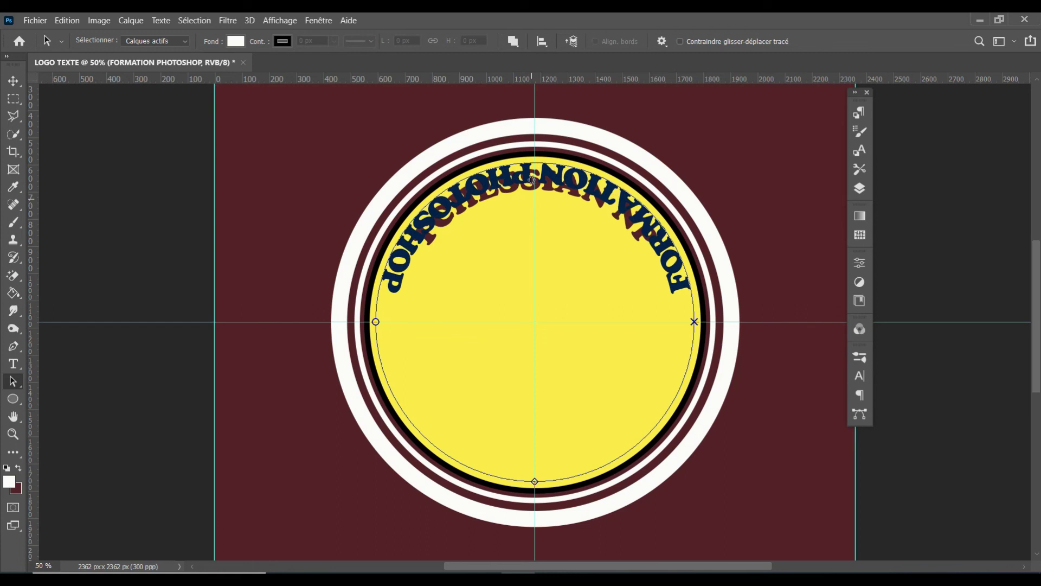
Step: Flip FORMATION PHOTOSHOP back to read normally along the top arc of the circle
{"action": "left_click_drag", "start_coordinate": [531, 200], "coordinate": [529, 155]}
{"action": "left_click", "coordinate": [523, 353]}
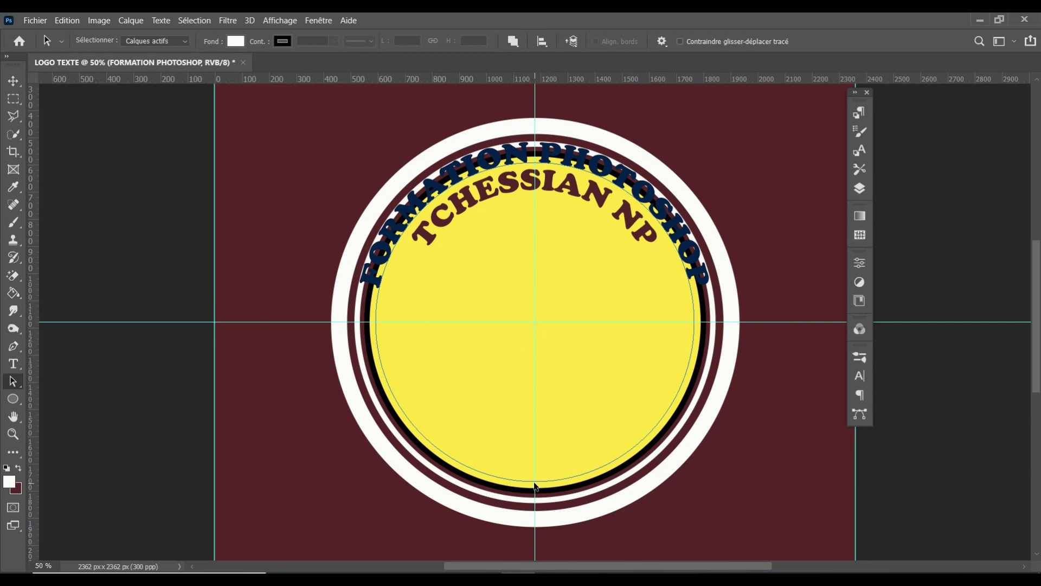
{"action": "left_click_drag", "start_coordinate": [544, 481], "coordinate": [553, 475]}
{"action": "left_click_drag", "start_coordinate": [445, 362], "coordinate": [484, 407]}
Step: Move FORMATION PHOTOSHOP to the circle's bottom, centred and level with the horizontal guide
{"action": "left_click", "coordinate": [539, 160]}
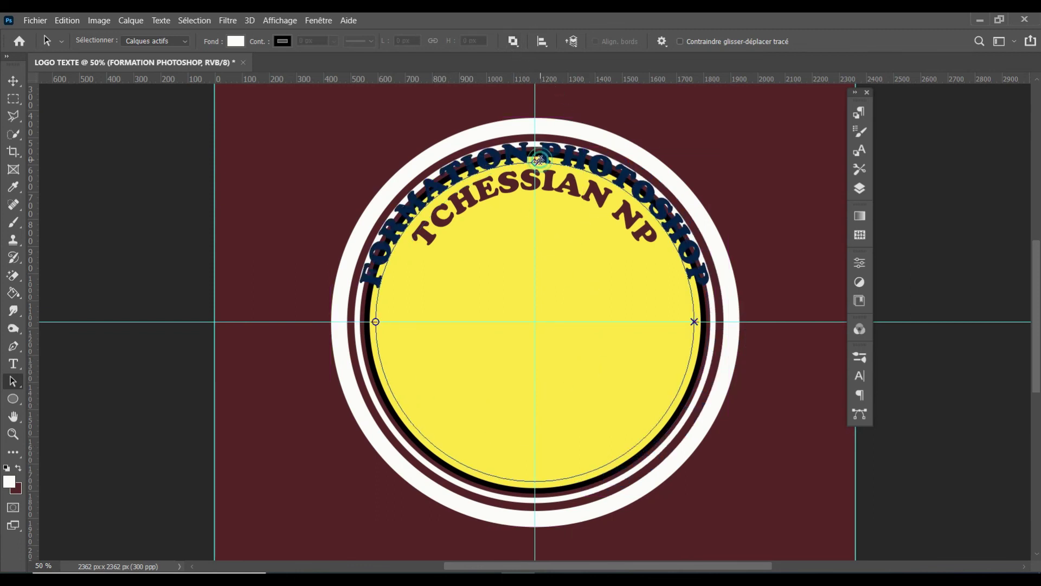
{"action": "left_click_drag", "start_coordinate": [539, 159], "coordinate": [537, 163]}
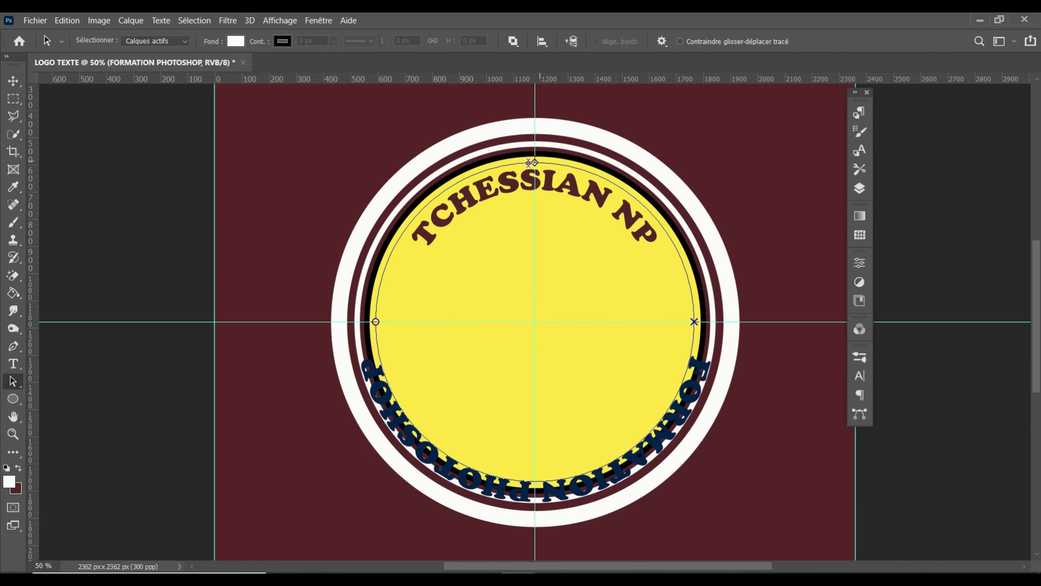
{"action": "left_click_drag", "start_coordinate": [530, 162], "coordinate": [526, 159]}
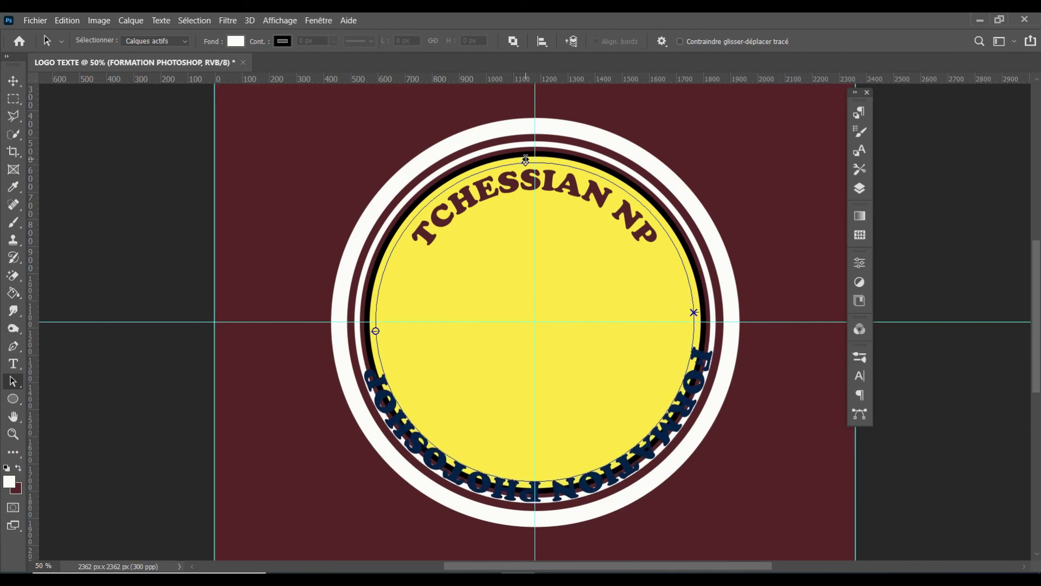
{"action": "left_click_drag", "start_coordinate": [525, 160], "coordinate": [535, 158]}
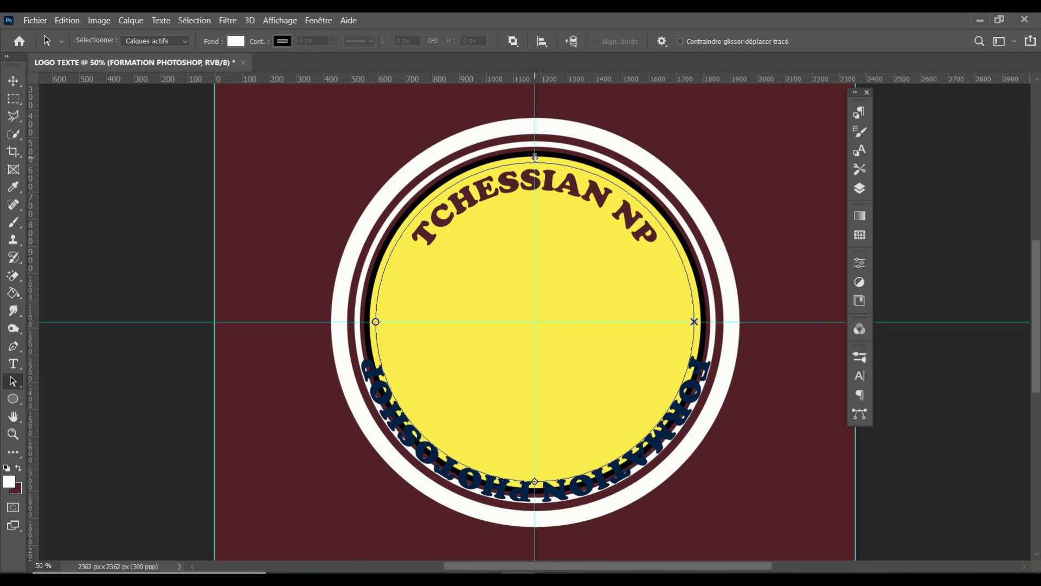
{"action": "key", "text": "Return"}
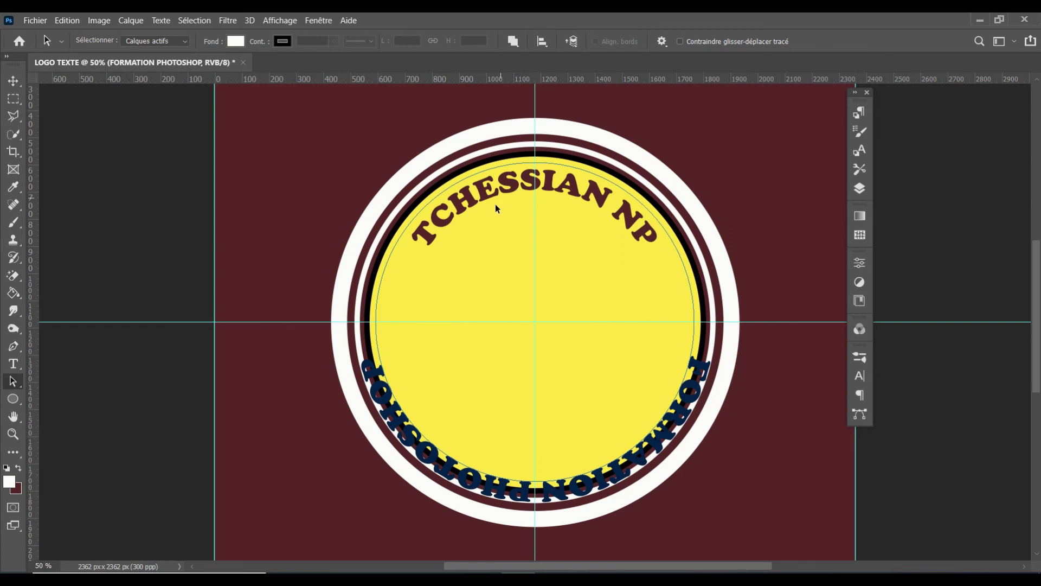
Step: Flip the bottom text to read upright inside the circle, undoing a stray move
{"action": "left_click", "coordinate": [374, 324]}
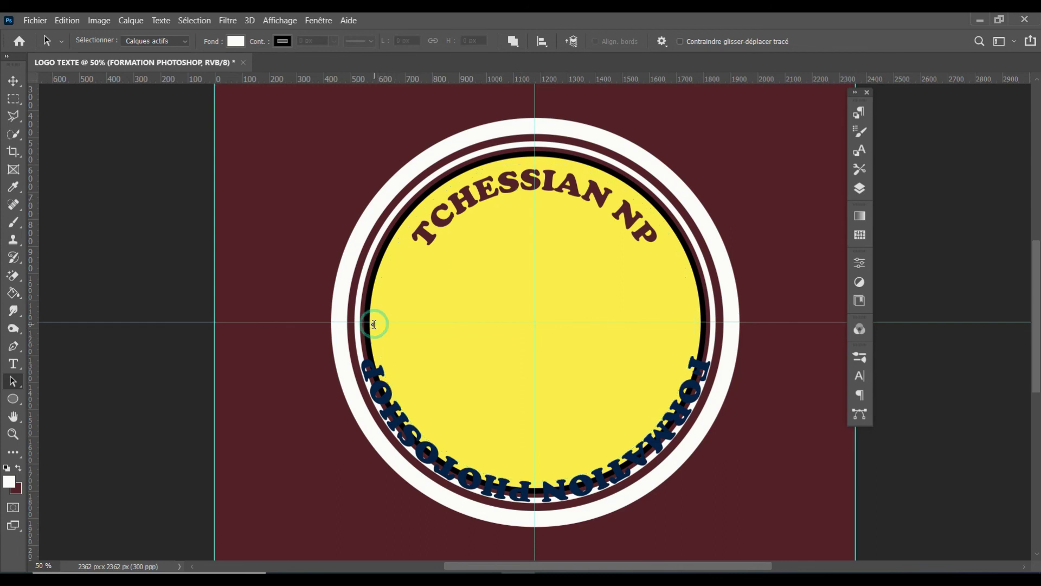
{"action": "left_click_drag", "start_coordinate": [373, 324], "coordinate": [387, 324]}
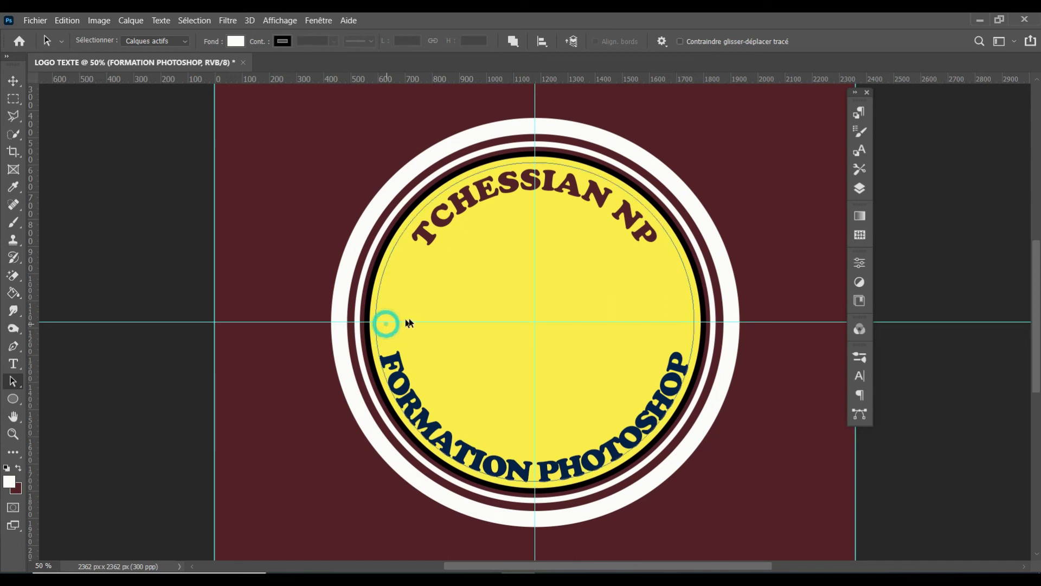
{"action": "left_click_drag", "start_coordinate": [386, 324], "coordinate": [741, 404]}
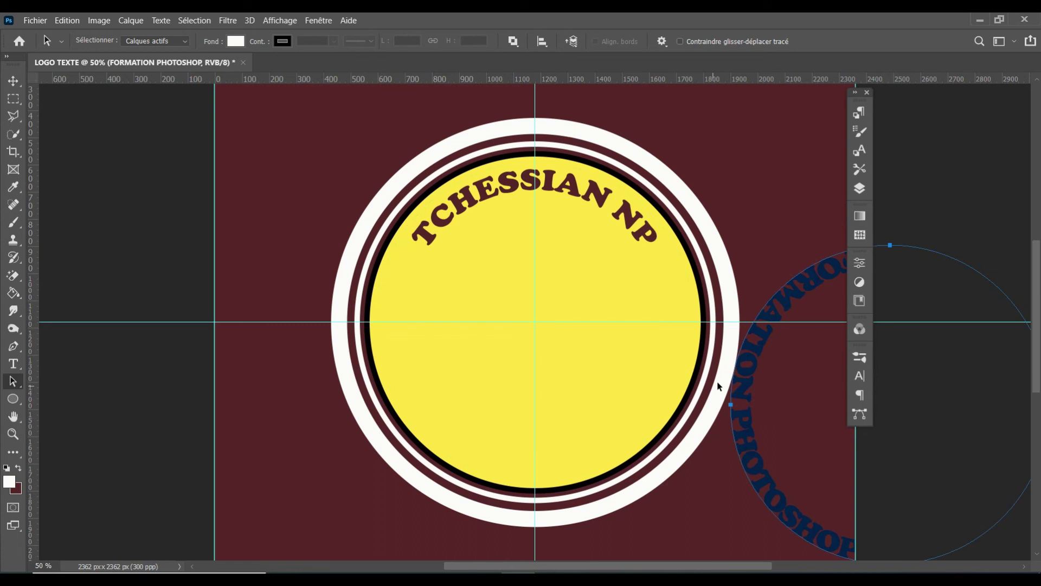
{"action": "key", "text": "v"}
{"action": "key", "text": "ctrl+z"}
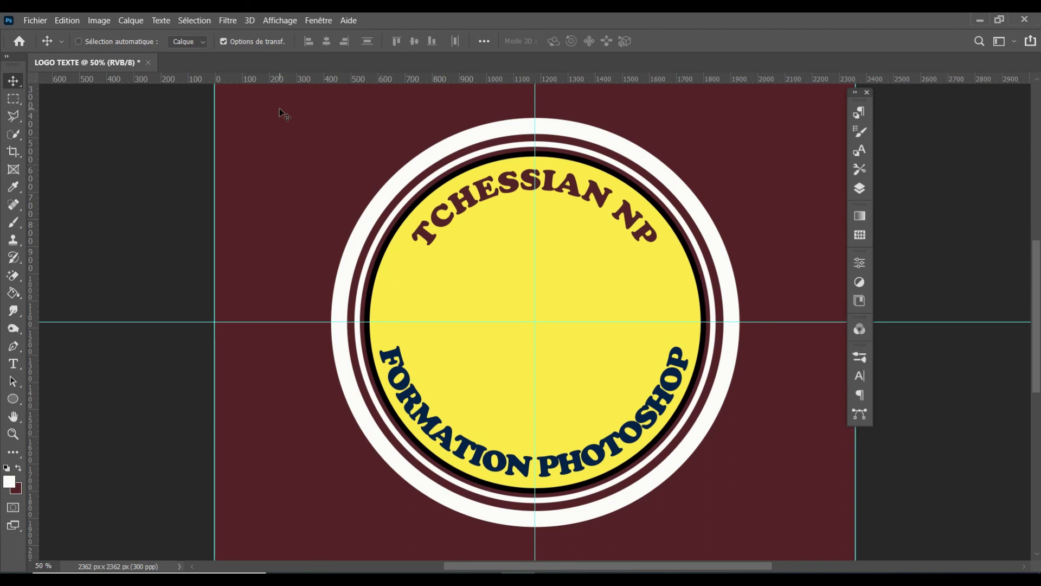
{"action": "key", "text": "ctrl+minus"}
{"action": "key", "text": "ctrl+minus"}
{"action": "key", "text": "ctrl+minus"}
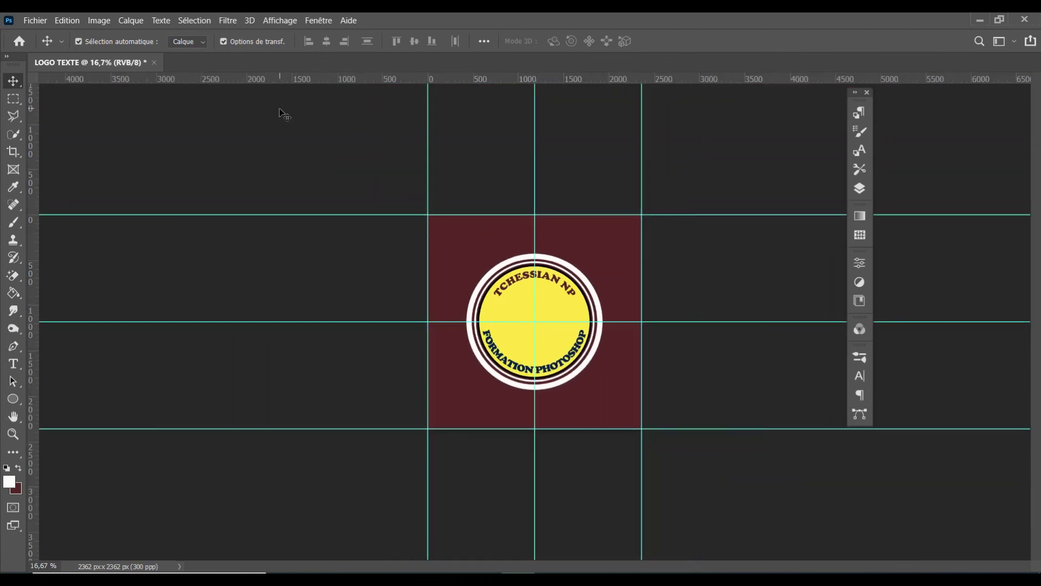
Step: Draw a white filled 1080 px circle shape, Ellipse 1, centred on the yellow disc
{"action": "left_click", "coordinate": [13, 399]}
{"action": "left_click", "coordinate": [115, 46]}
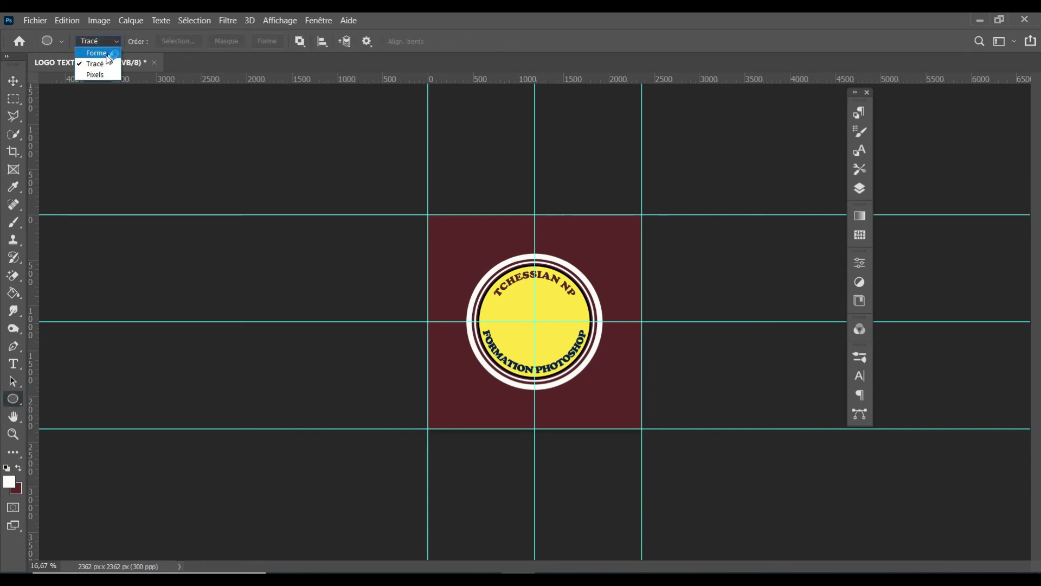
{"action": "left_click", "coordinate": [93, 44]}
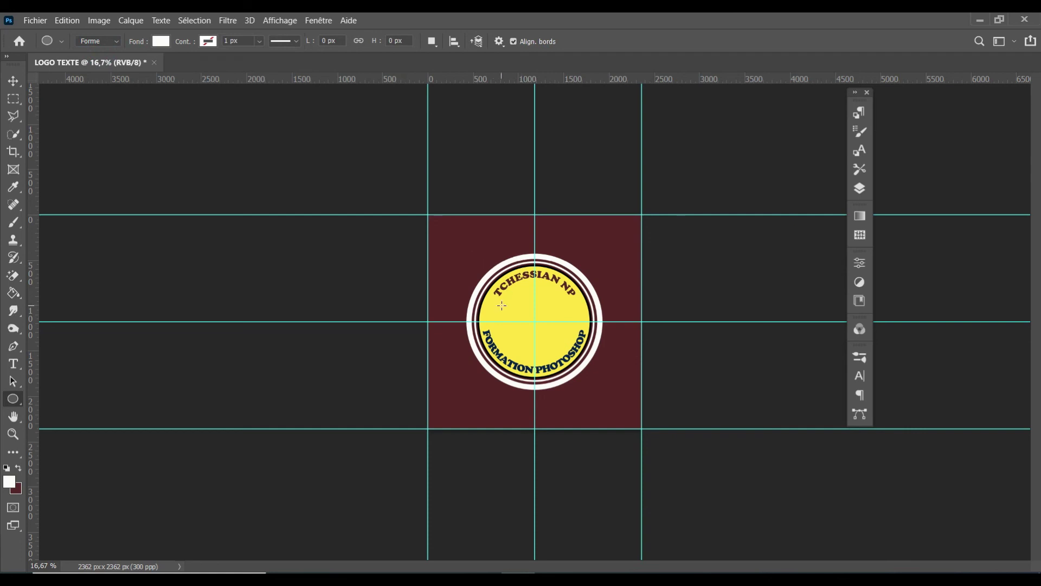
{"action": "left_click_drag", "start_coordinate": [501, 306], "coordinate": [546, 362]}
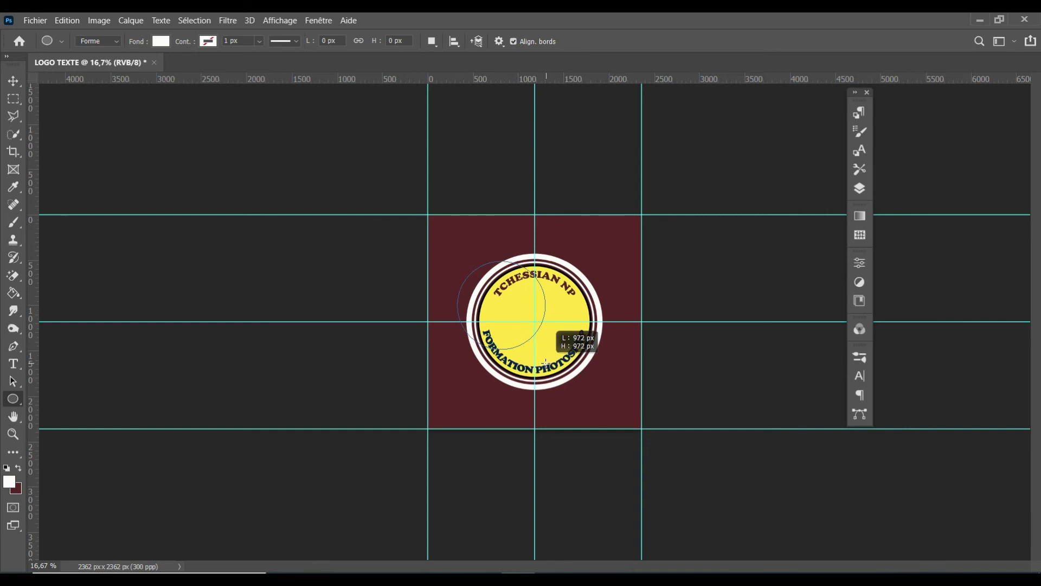
{"action": "left_click_drag", "start_coordinate": [546, 362], "coordinate": [550, 358]}
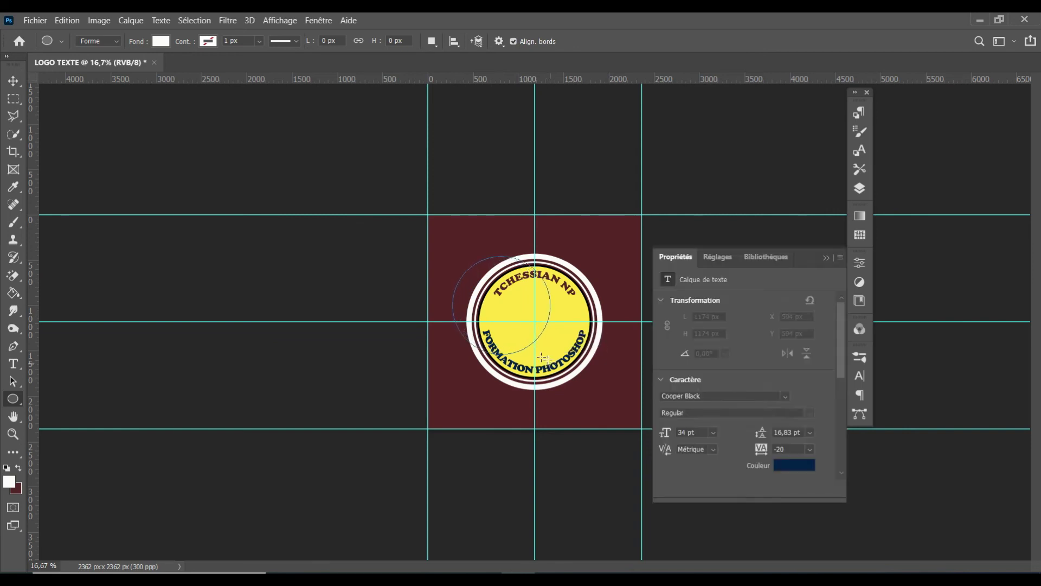
{"action": "left_click", "coordinate": [826, 258]}
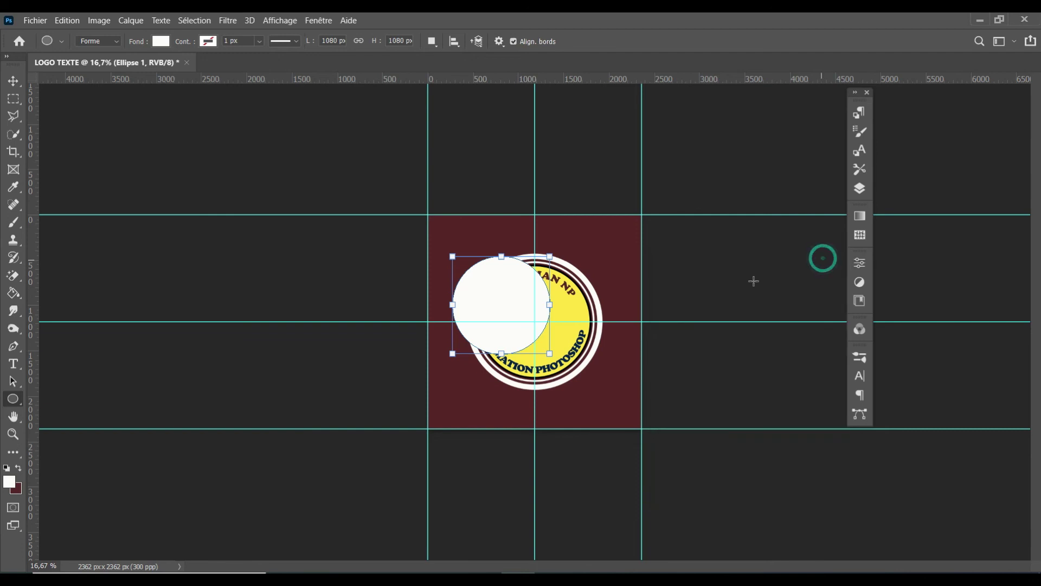
{"action": "left_click", "coordinate": [13, 81]}
{"action": "mouse_move", "coordinate": [504, 300]}
{"action": "left_mouse_down"}
{"action": "mouse_move", "coordinate": [546, 314]}
{"action": "mouse_move", "coordinate": [518, 312]}
{"action": "left_mouse_up"}
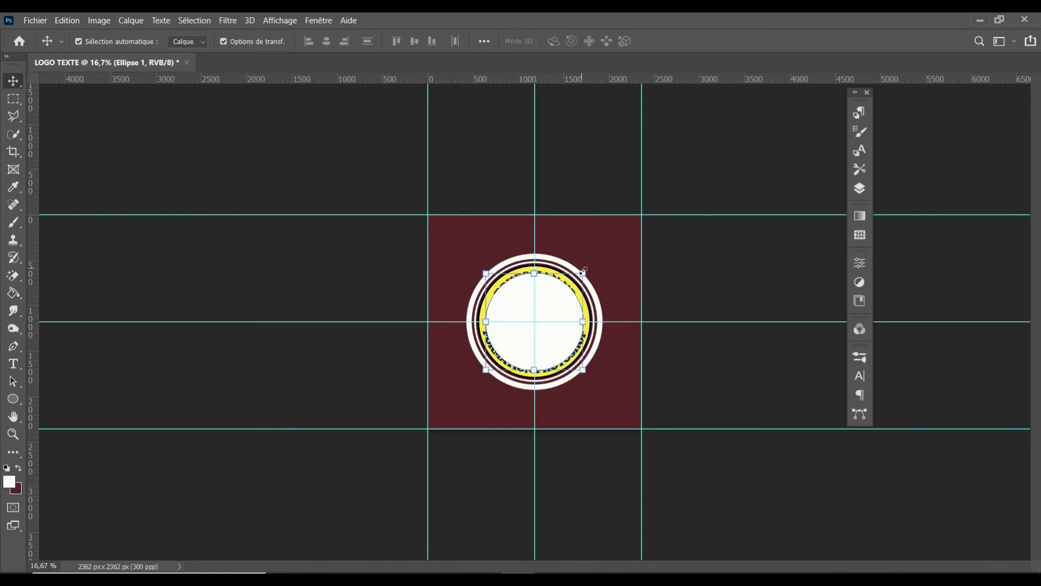
Step: Scale Ellipse 1 to about 80.6% (870 px) so it sits inside both text arcs
{"action": "left_click_drag", "start_coordinate": [583, 271], "coordinate": [576, 278]}
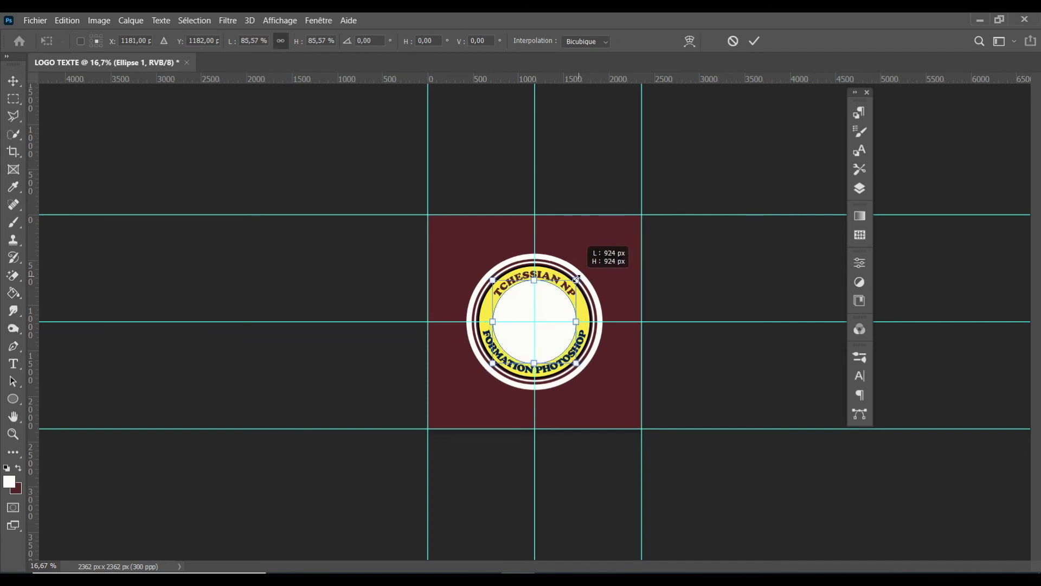
{"action": "left_click_drag", "start_coordinate": [576, 278], "coordinate": [573, 282]}
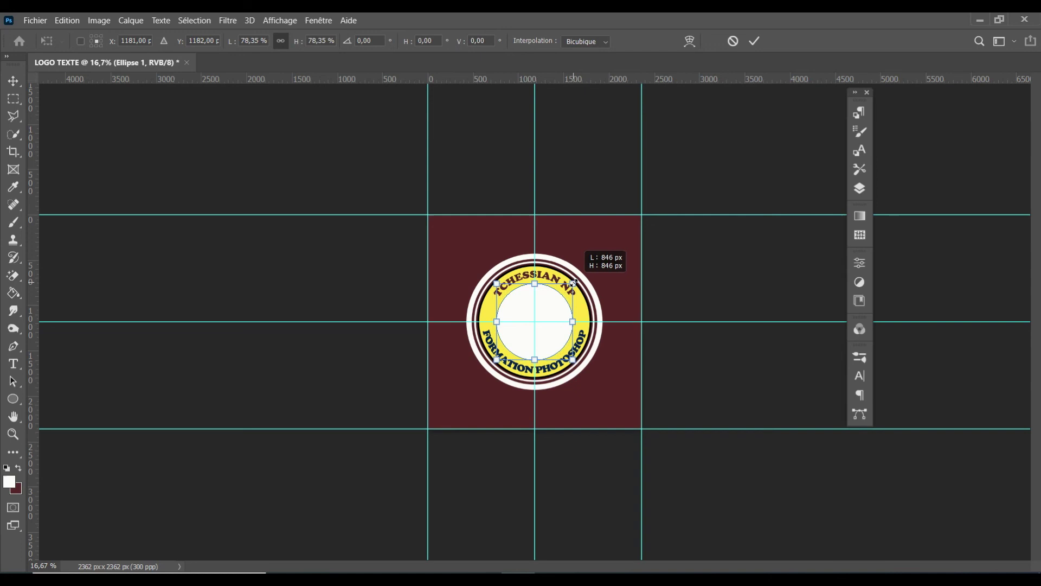
{"action": "left_click_drag", "start_coordinate": [575, 283], "coordinate": [576, 282]}
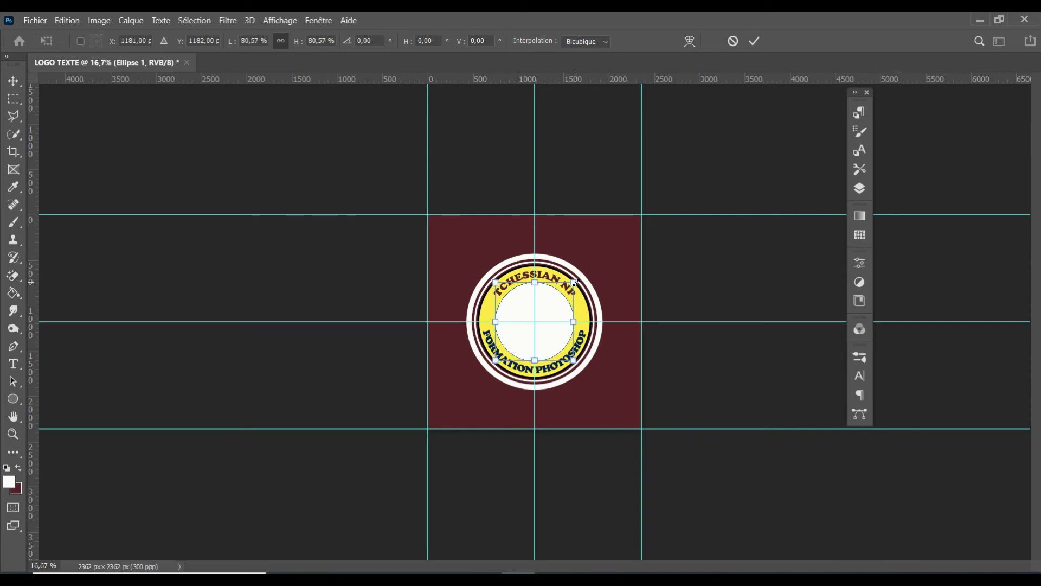
{"action": "key", "text": "Return"}
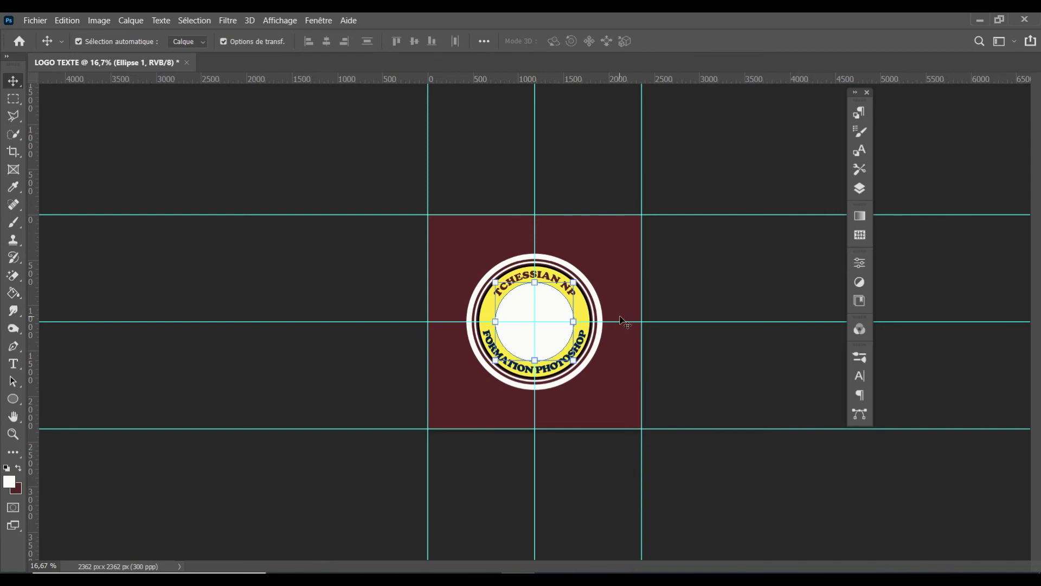
{"action": "key", "text": "ctrl+plus"}
{"action": "key", "text": "ctrl+plus"}
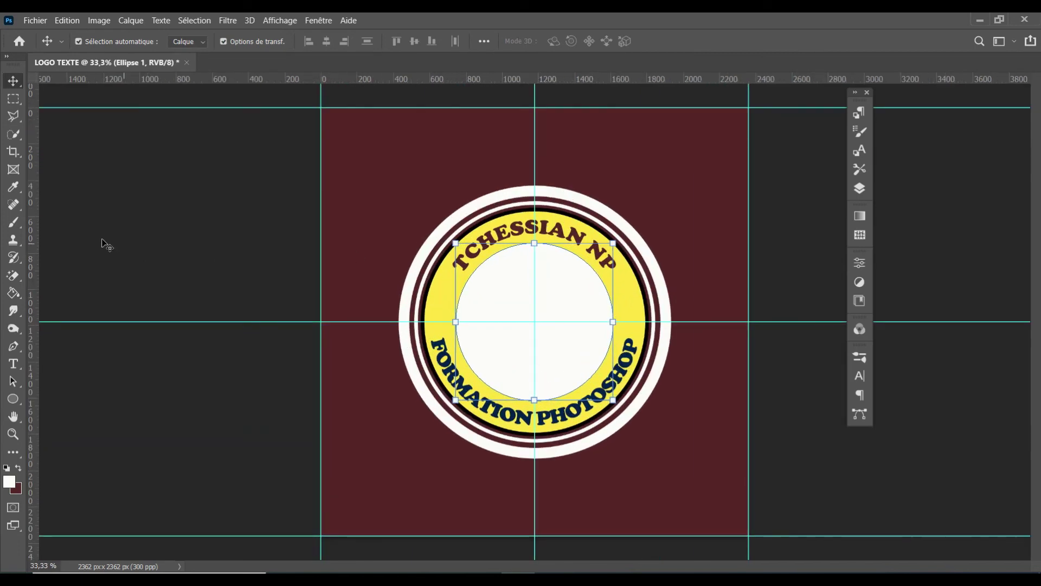
Step: Fill Ellipse 1 with the sampled maroon 572626, then duplicate the layer
{"action": "left_click", "coordinate": [97, 158]}
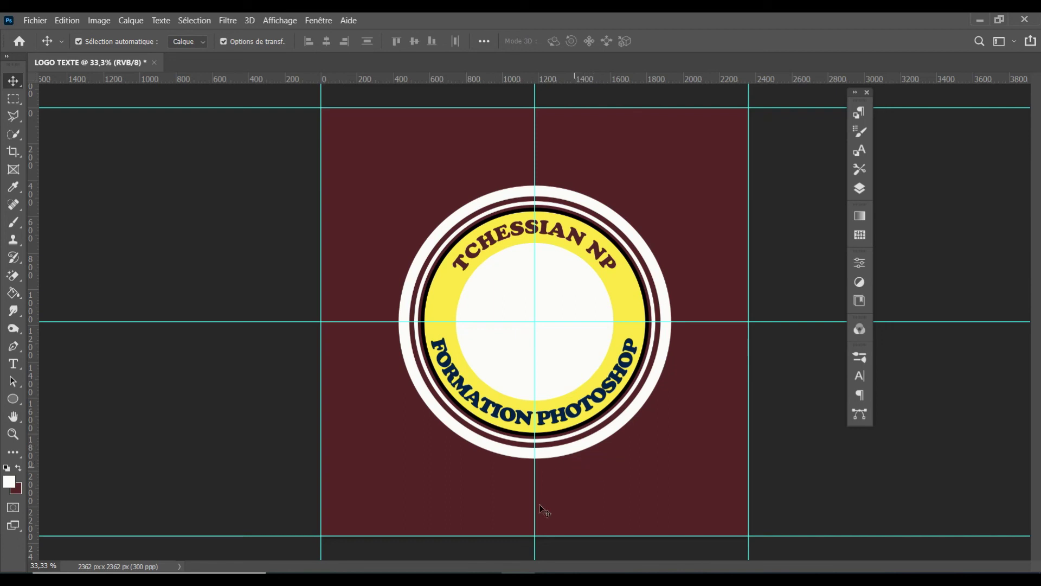
{"action": "left_click", "coordinate": [525, 280]}
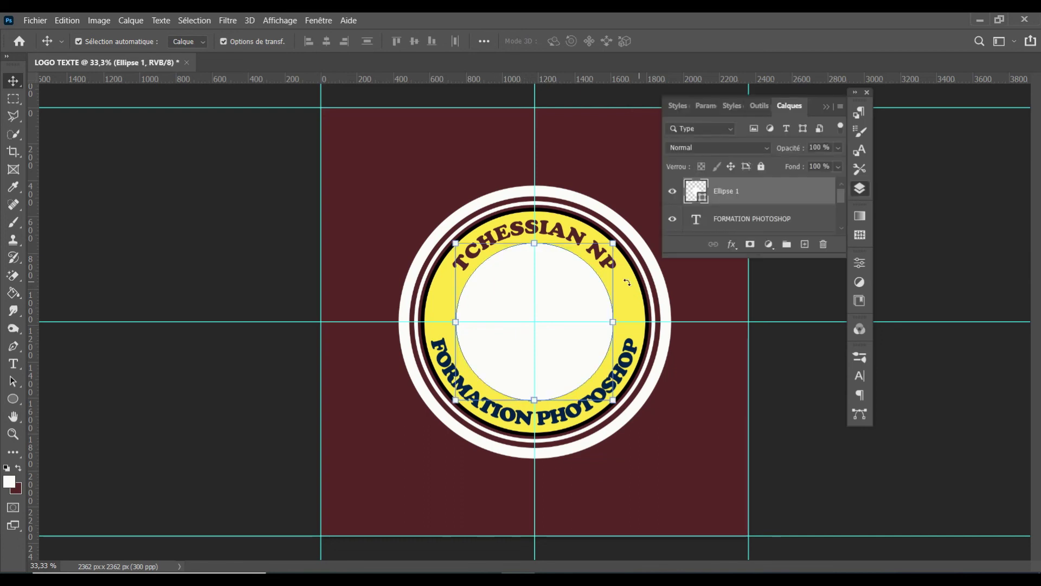
{"action": "double_click", "coordinate": [703, 195]}
{"action": "left_click", "coordinate": [616, 174]}
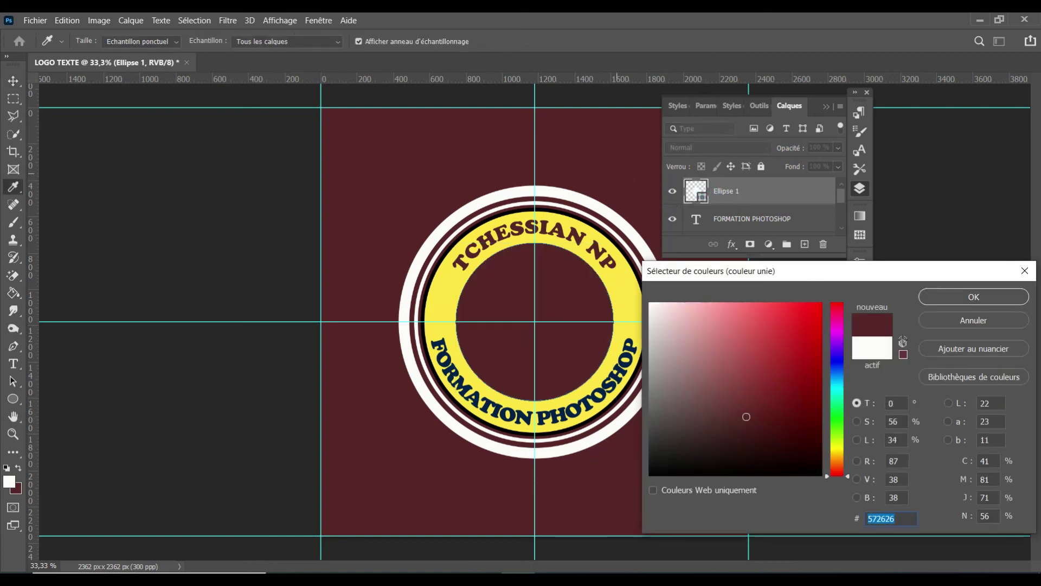
{"action": "left_click", "coordinate": [971, 301]}
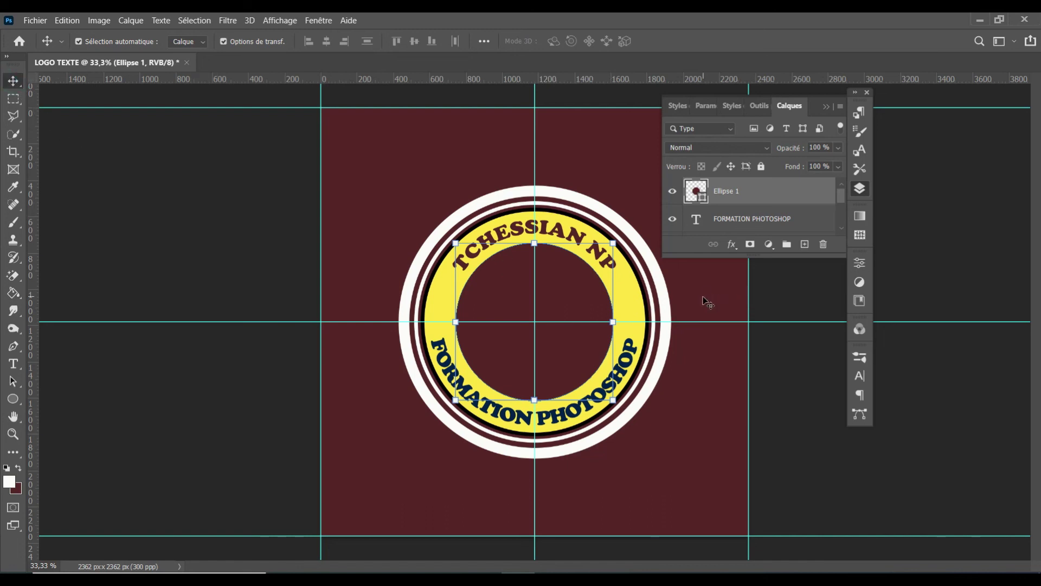
{"action": "key", "text": "ctrl+j"}
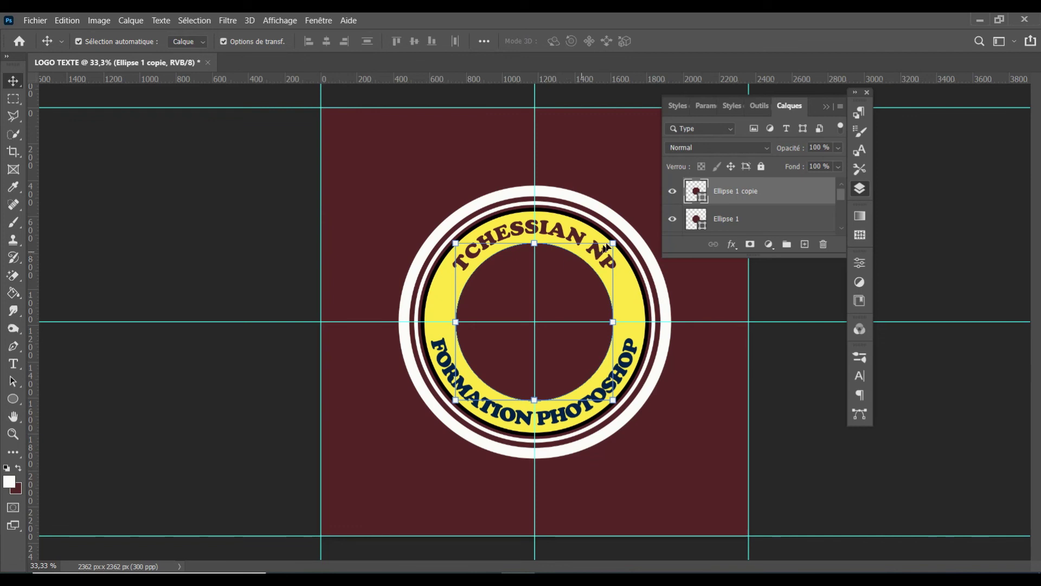
Step: Scale Ellipse 1 copie to 93.8%, about 816 px, and make its outline white
{"action": "left_click_drag", "start_coordinate": [613, 243], "coordinate": [608, 245]}
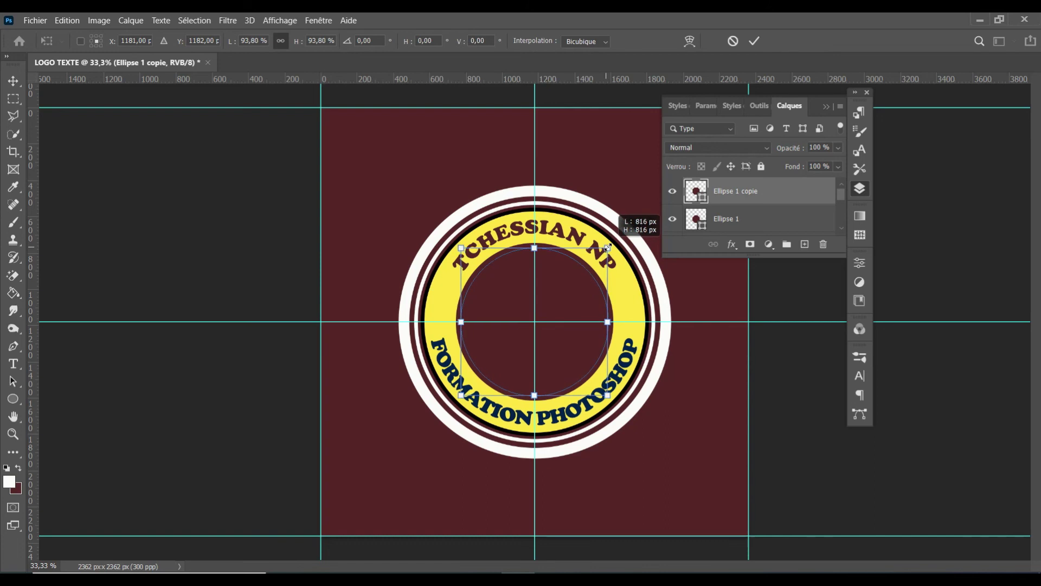
{"action": "left_click_drag", "start_coordinate": [608, 247], "coordinate": [608, 246]}
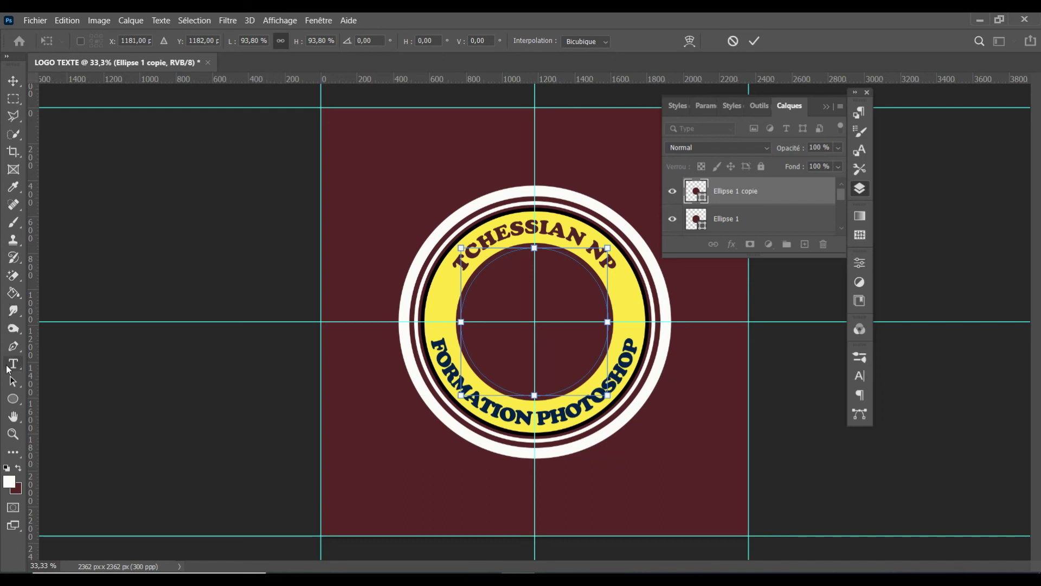
{"action": "left_click", "coordinate": [13, 398]}
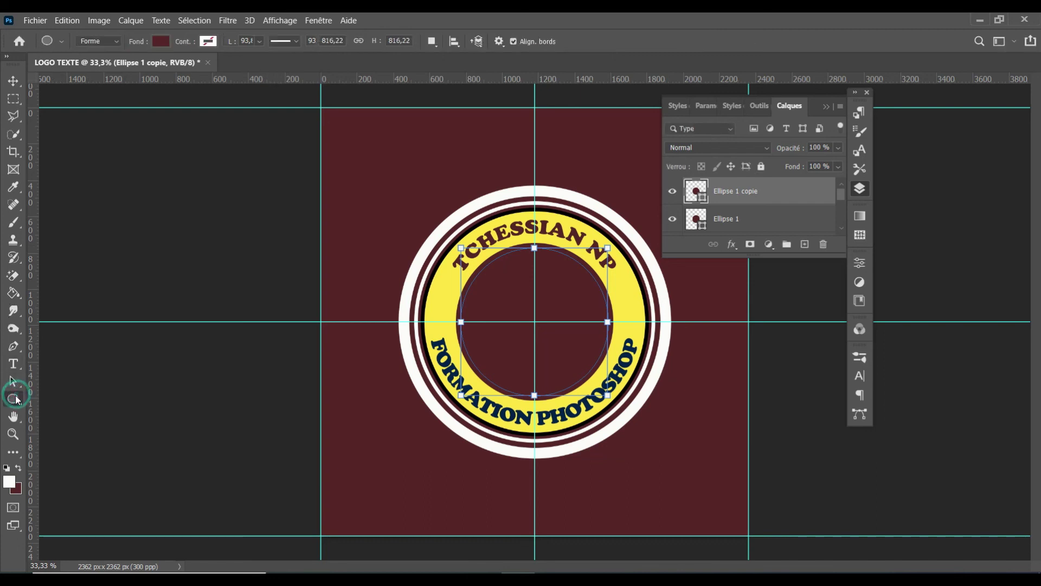
{"action": "left_click", "coordinate": [208, 41]}
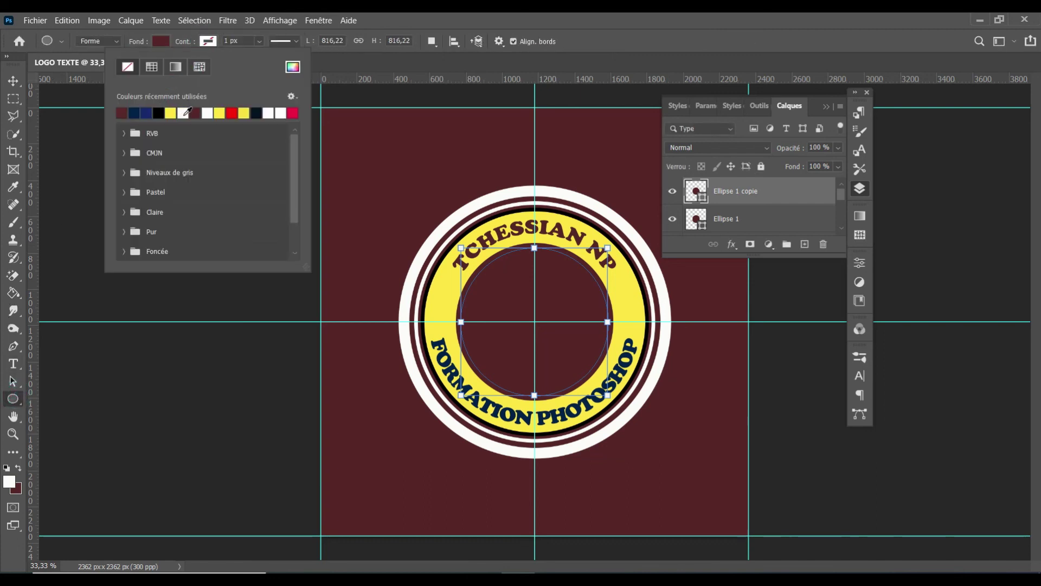
{"action": "left_click", "coordinate": [183, 113]}
Step: Set the disc copy's outline thickness to 6 px and deselect the layer
{"action": "left_click", "coordinate": [232, 42]}
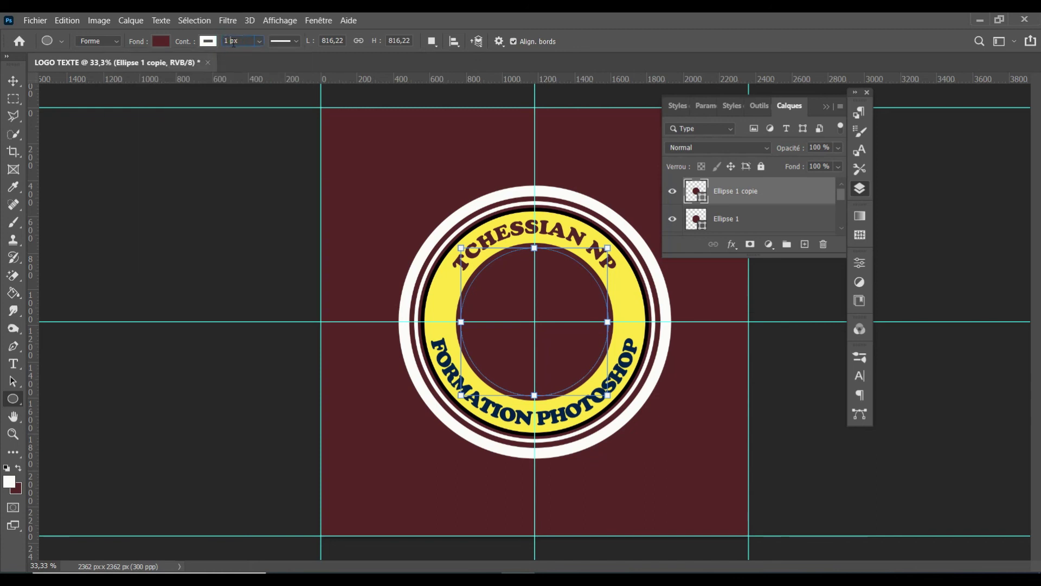
{"action": "key", "text": "Up"}
{"action": "key", "text": "Return"}
{"action": "left_click", "coordinate": [235, 41]}
{"action": "key", "text": "Up"}
{"action": "key", "text": "Up"}
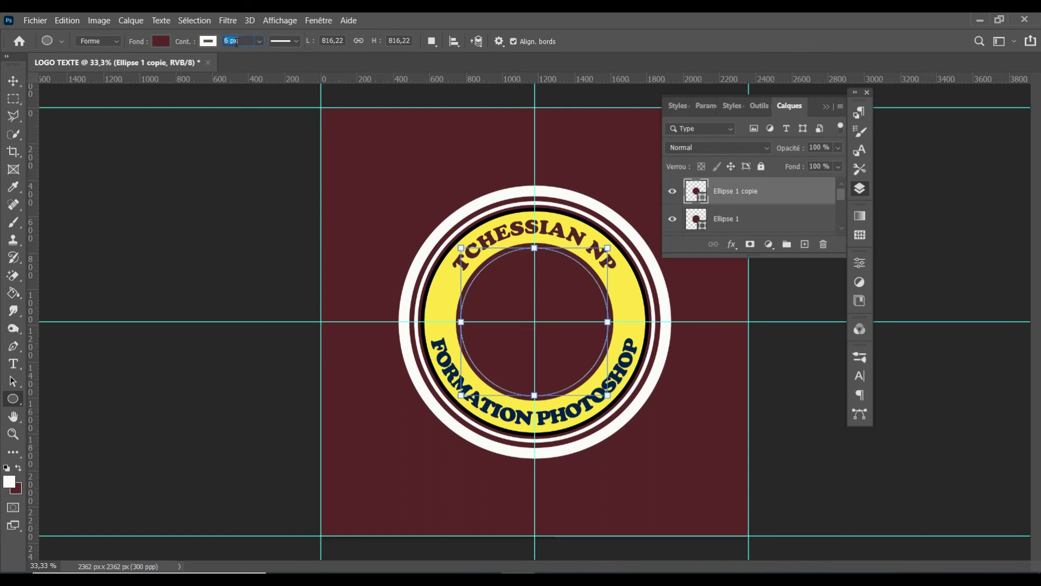
{"action": "key", "text": "Return"}
{"action": "left_click", "coordinate": [13, 80]}
{"action": "left_click", "coordinate": [861, 521]}
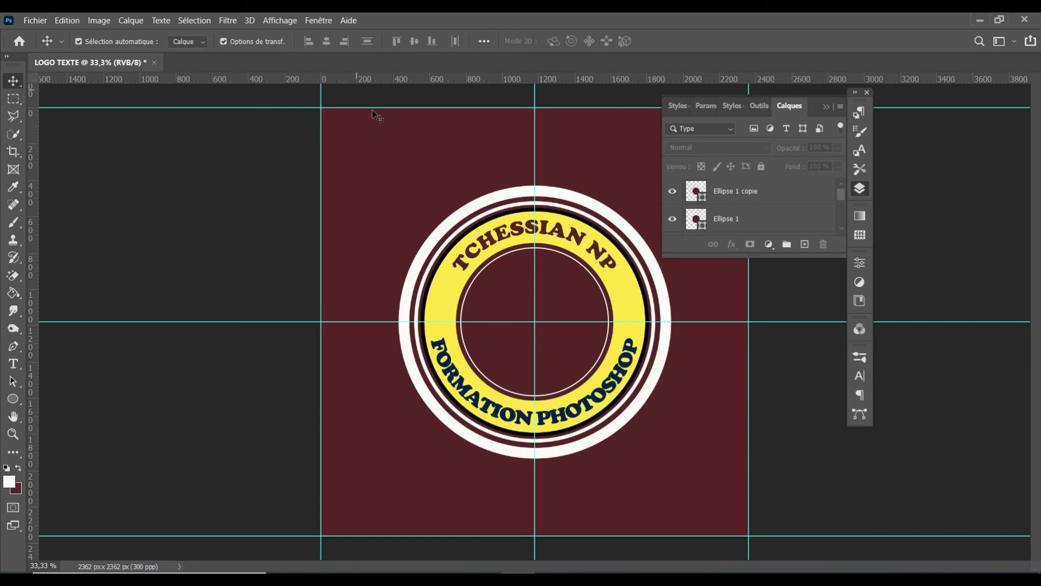
{"action": "double_click", "coordinate": [36, 23]}
Step: Open LOGO TCHESS.jpg in a new tab, then return to the LOGO TEXTE document
{"action": "left_click", "coordinate": [35, 22]}
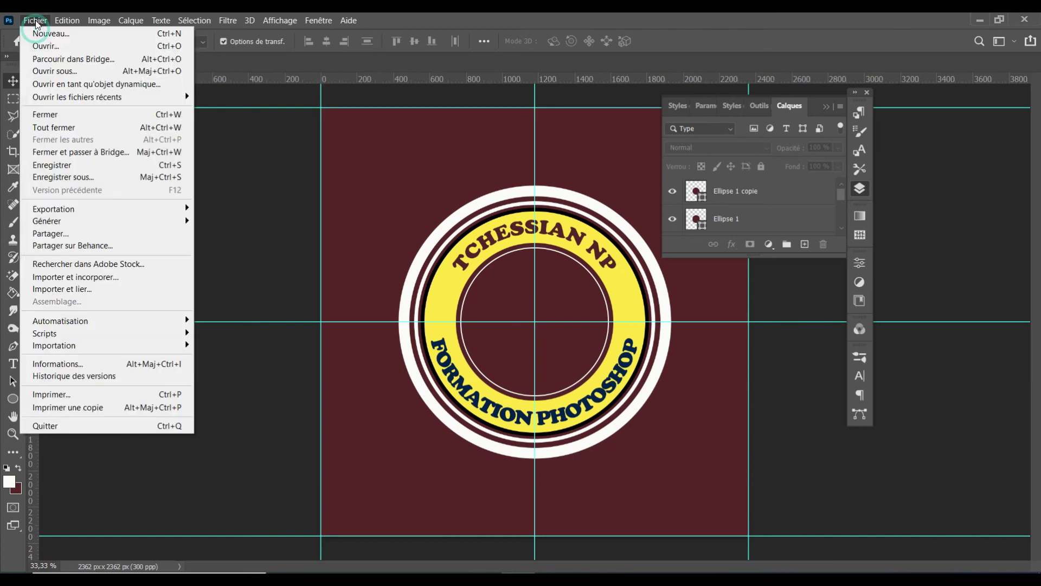
{"action": "left_click", "coordinate": [46, 46]}
{"action": "left_click", "coordinate": [238, 207]}
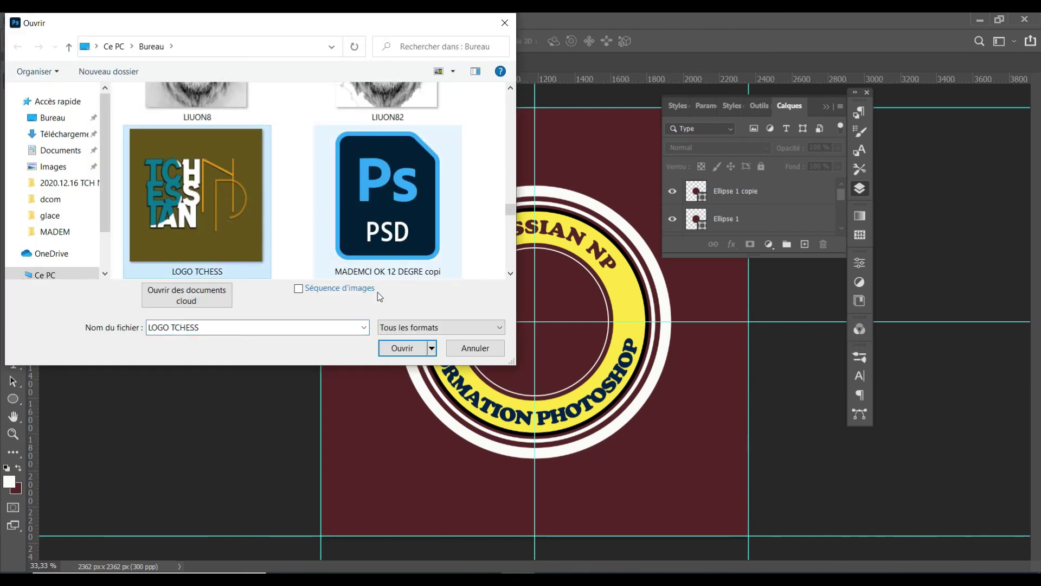
{"action": "left_click", "coordinate": [402, 347]}
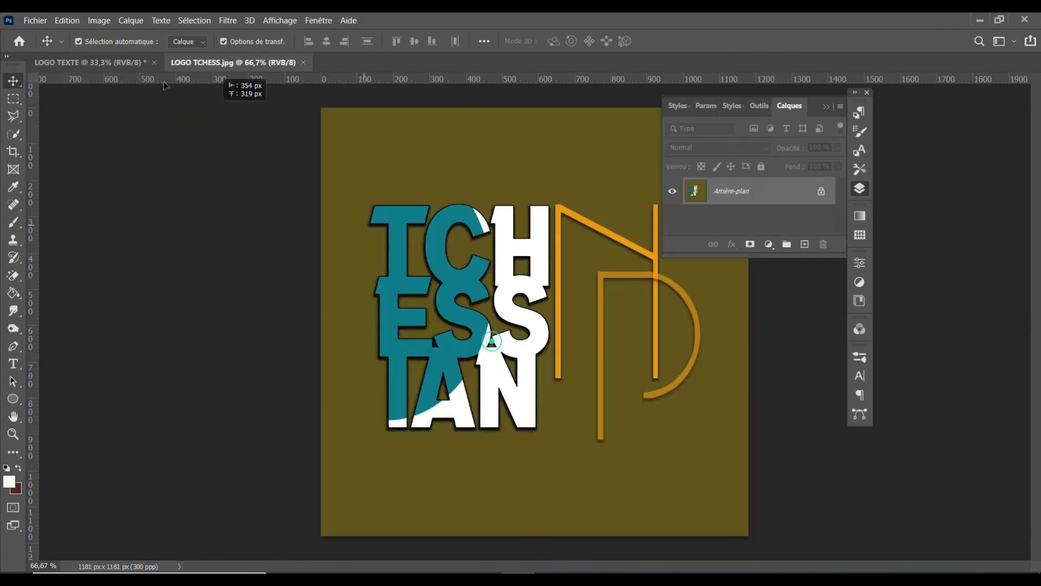
{"action": "left_click", "coordinate": [123, 64]}
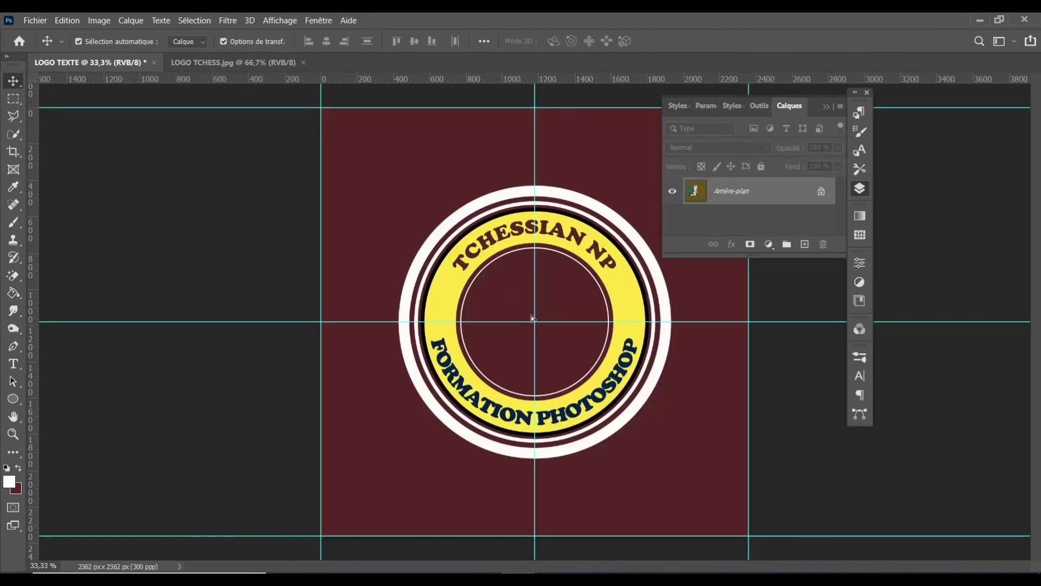
Step: Paste the TCHESS logo and clip it to the centre disc as Calque 1
{"action": "key", "text": "ctrl+v"}
{"action": "right_click", "coordinate": [779, 201]}
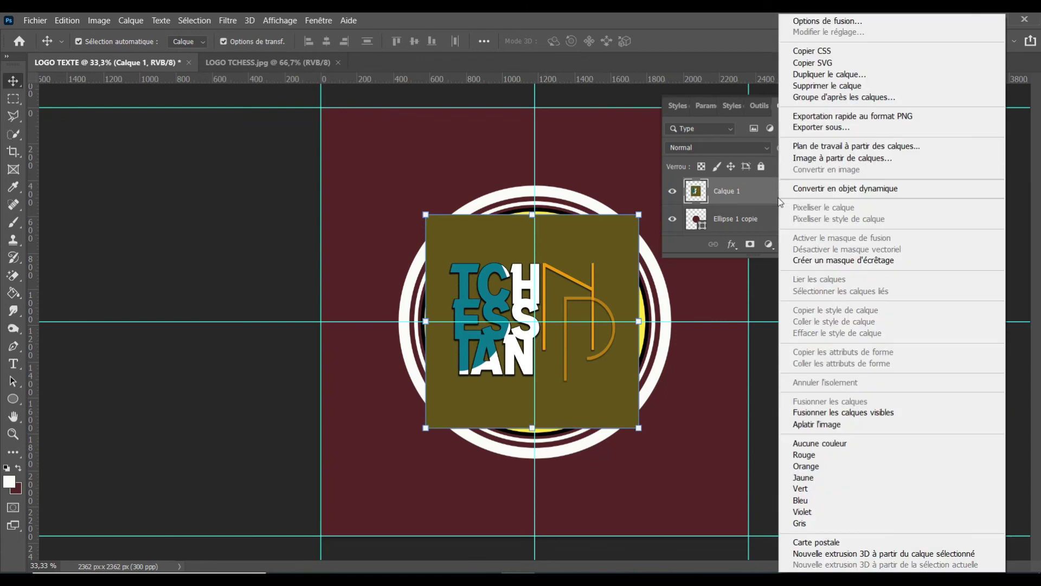
{"action": "left_click", "coordinate": [825, 263]}
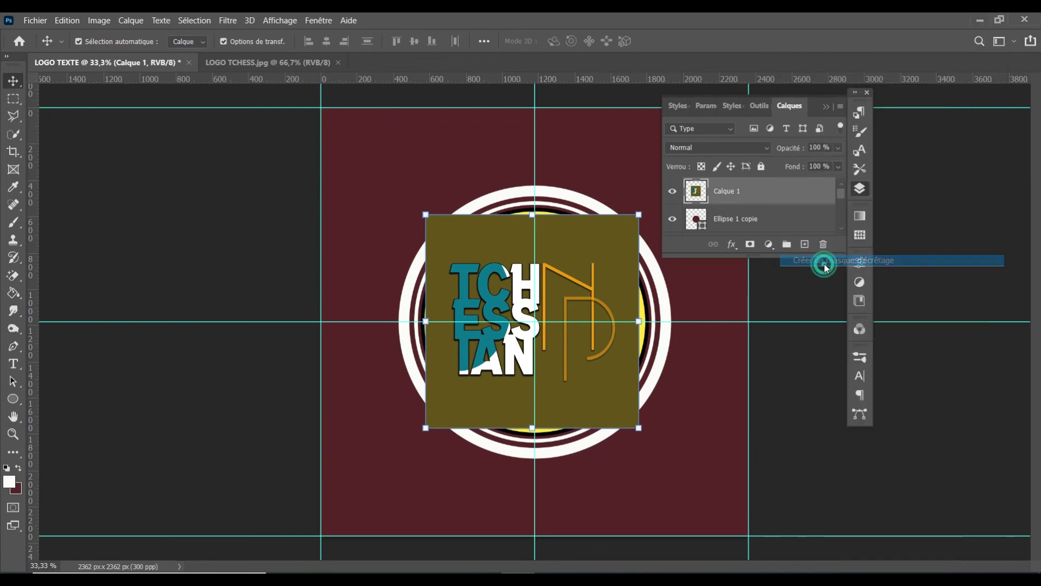
Step: Scale the logo to 69.29%, nudge it right to centre it, and hide the guides
{"action": "left_click", "coordinate": [634, 217]}
{"action": "left_click_drag", "start_coordinate": [628, 221], "coordinate": [599, 246]}
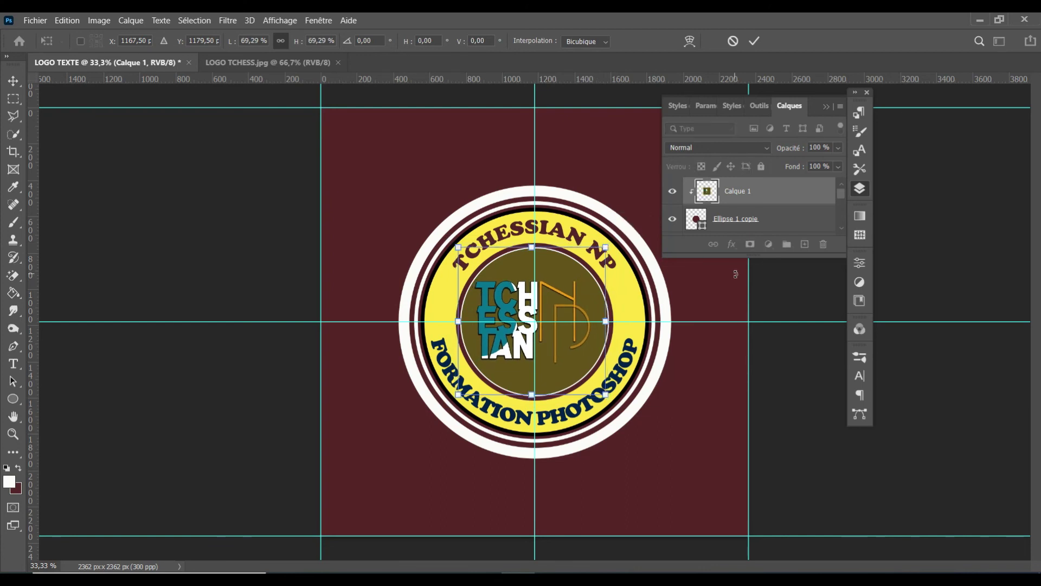
{"action": "key", "text": "Right"}
{"action": "key", "text": "Right"}
{"action": "key", "text": "Right"}
{"action": "key", "text": "Right"}
{"action": "key", "text": "Right"}
{"action": "key", "text": "Right"}
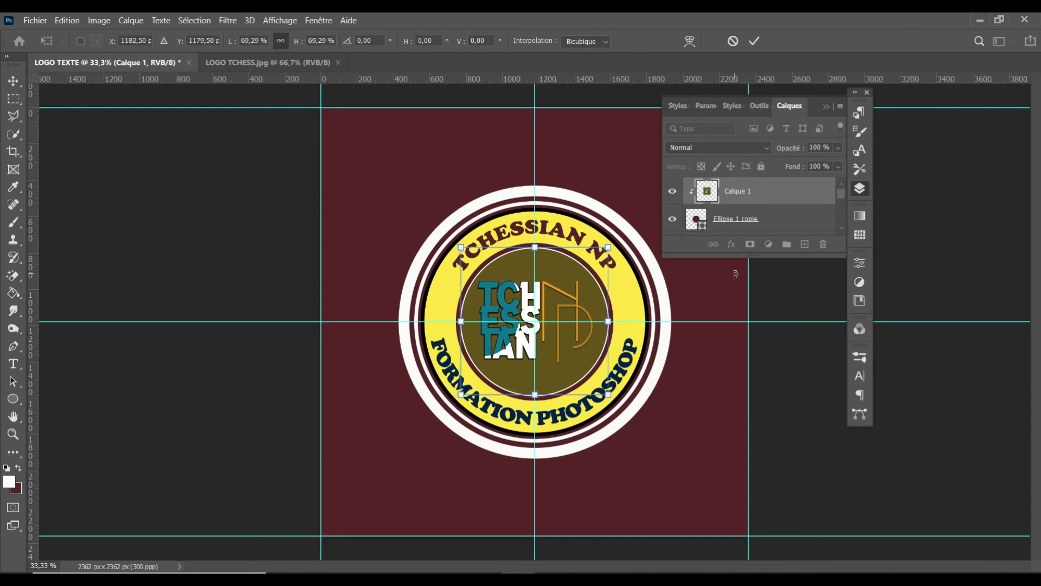
{"action": "key", "text": "Right"}
{"action": "key", "text": "Right"}
{"action": "key", "text": "Right"}
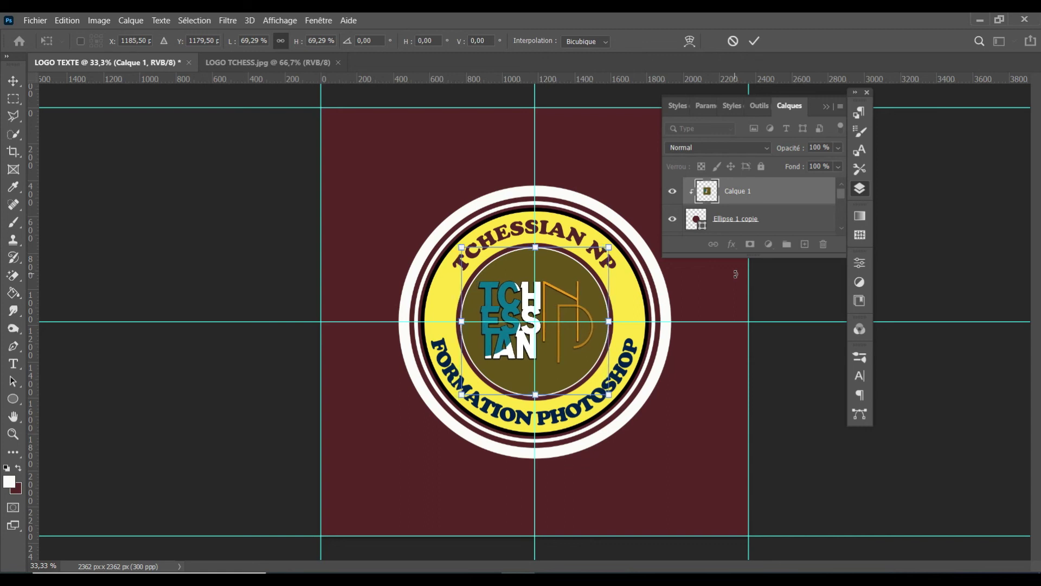
{"action": "key", "text": "Return"}
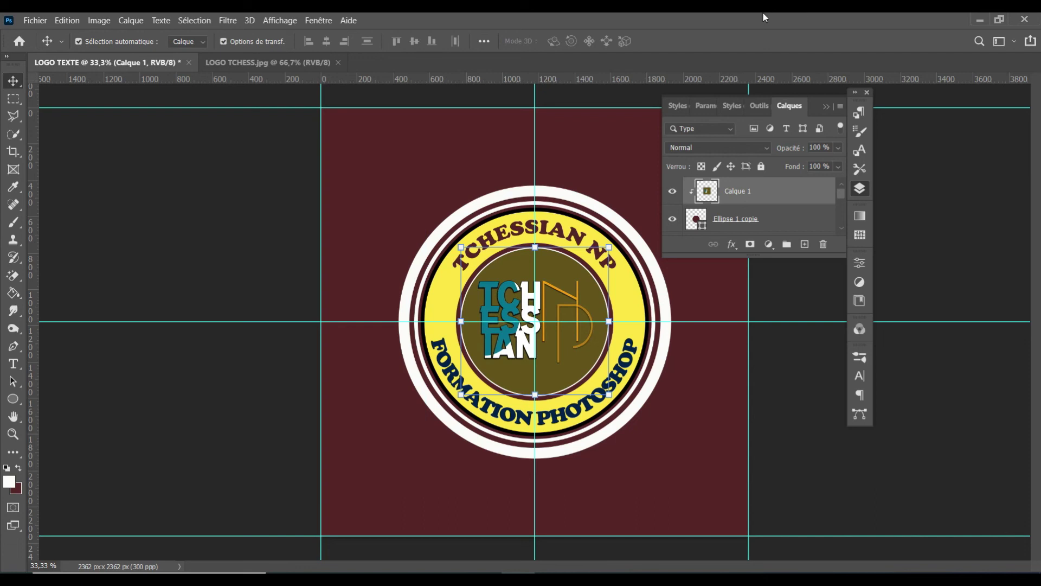
{"action": "left_click", "coordinate": [825, 108]}
{"action": "left_click", "coordinate": [802, 189]}
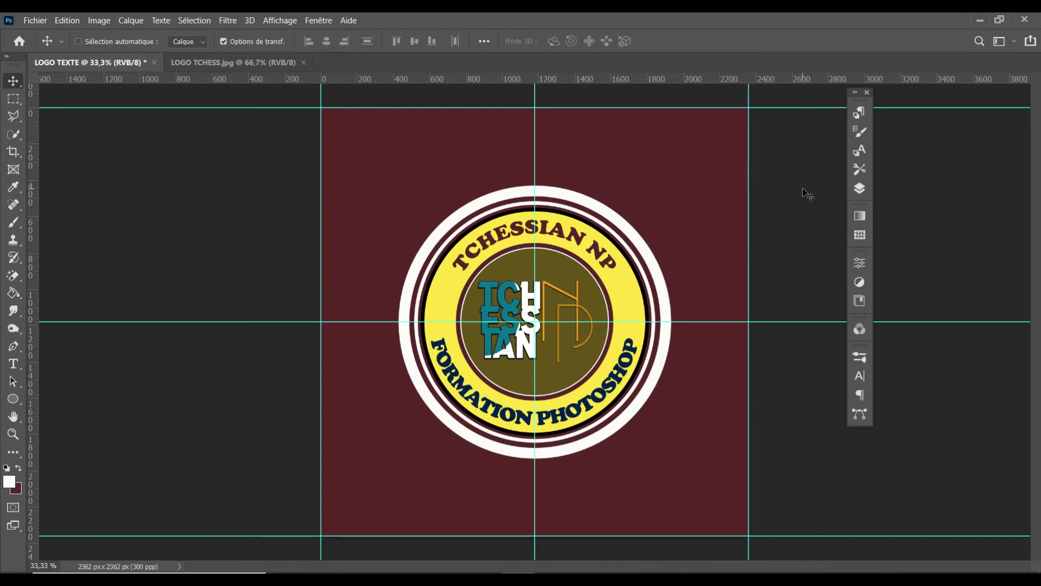
{"action": "key", "text": "ctrl+semicolon"}
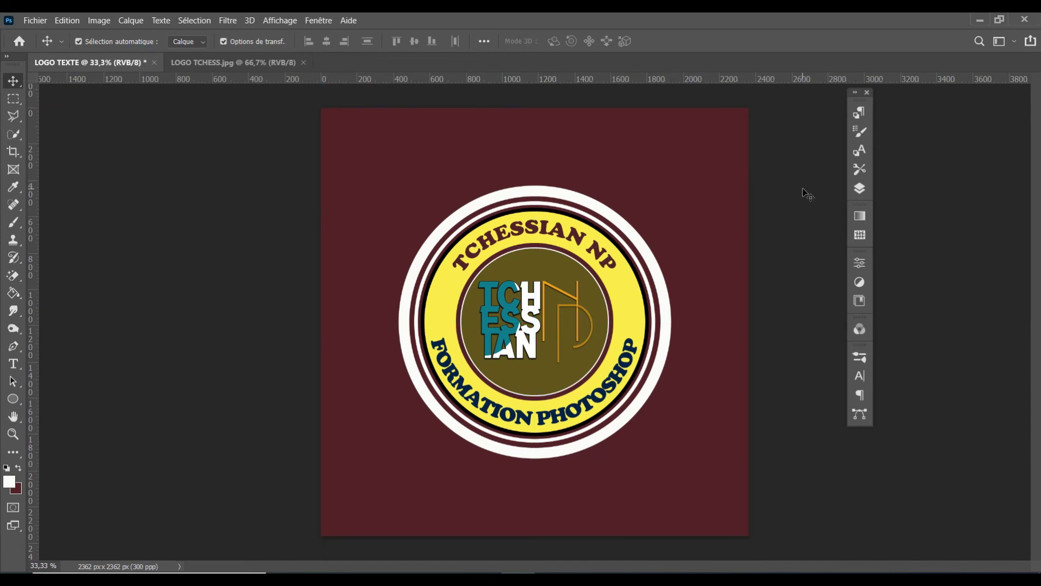